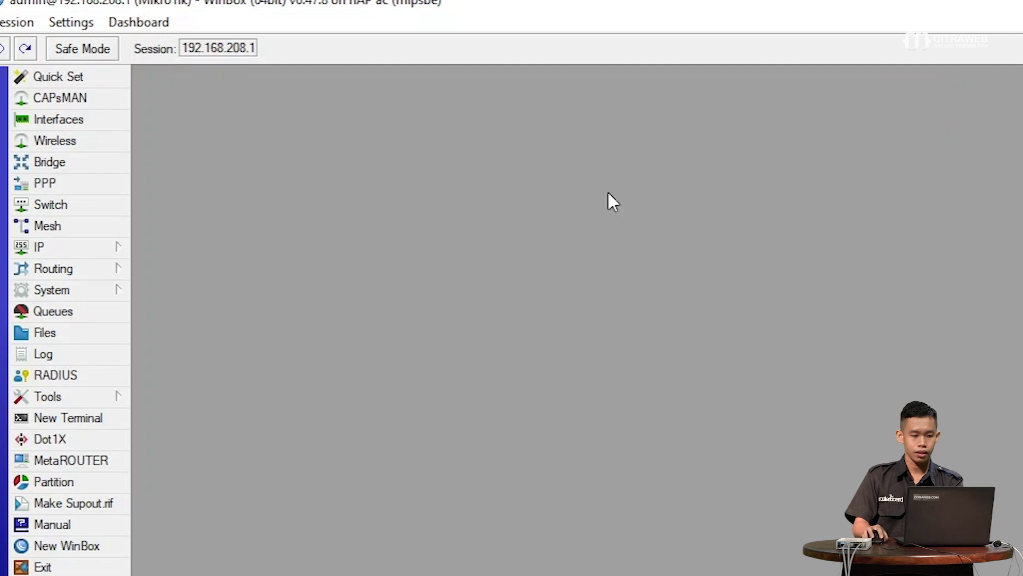
- Review the router's IP address list, checking the ether1 and bridge1-lan entries, and close it
left_click(105, 252)
left_click(158, 281)
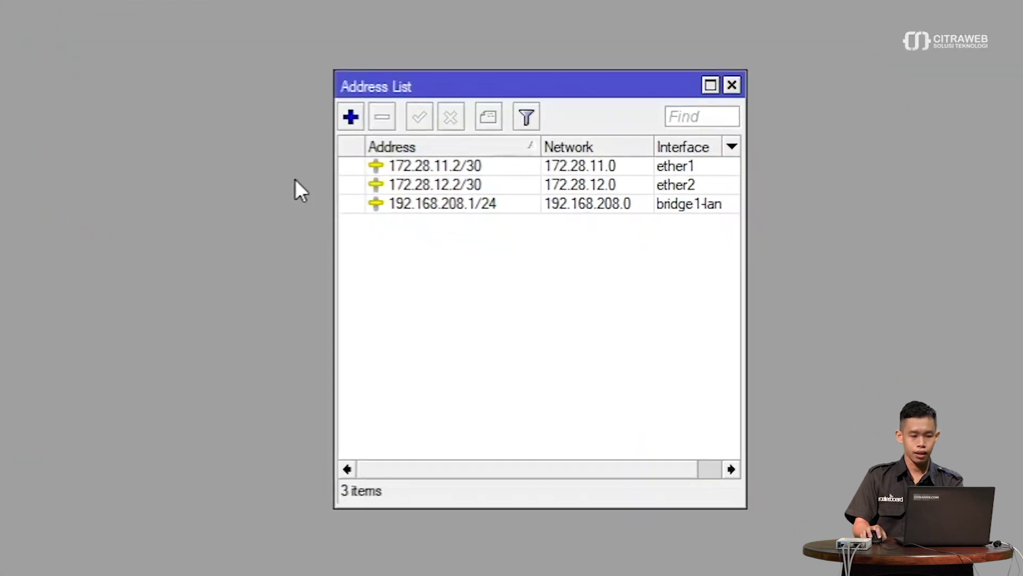
left_click(522, 164)
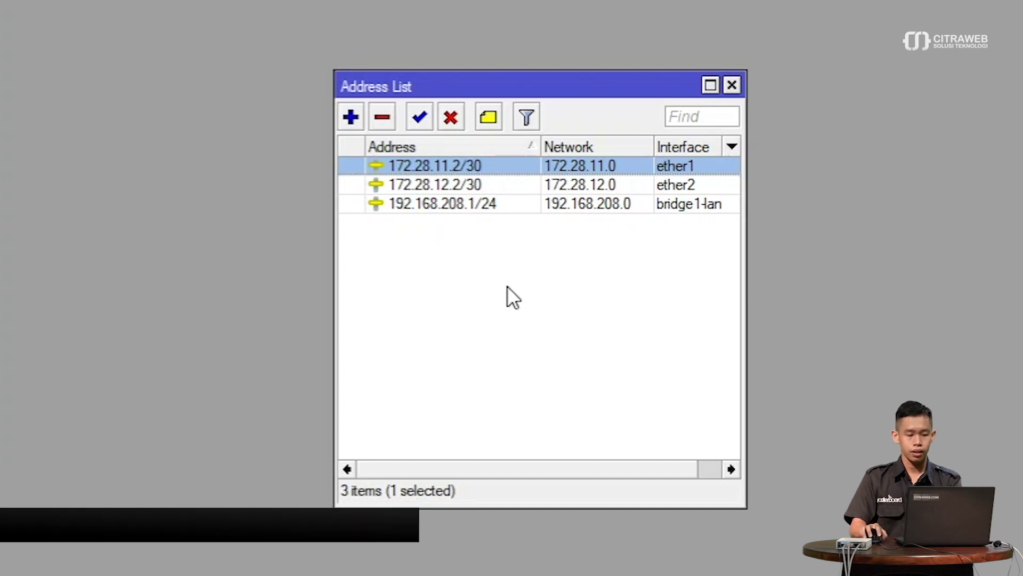
left_click(511, 202)
mouse_move(511, 203)
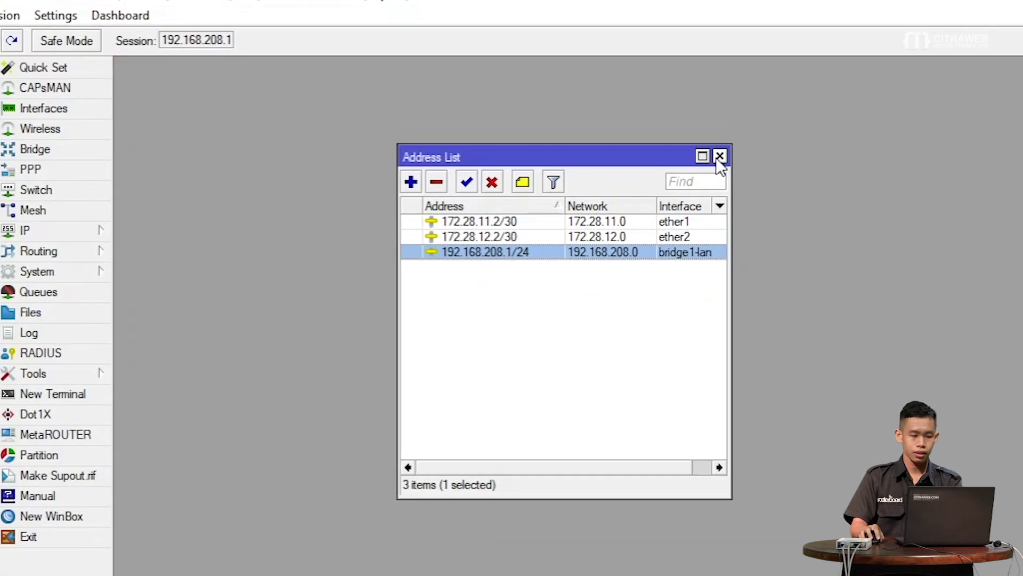
left_click(720, 156)
- Examine the two default routes through ether1 and ether2 in the IP route list and close the list
left_click(87, 228)
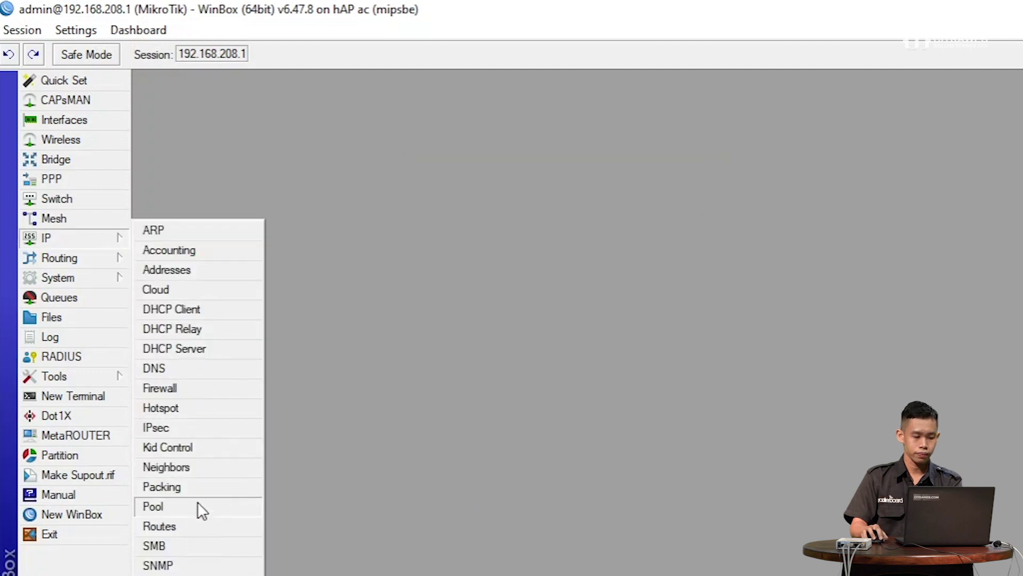
left_click(193, 525)
left_click_drag(318, 475, 335, 129)
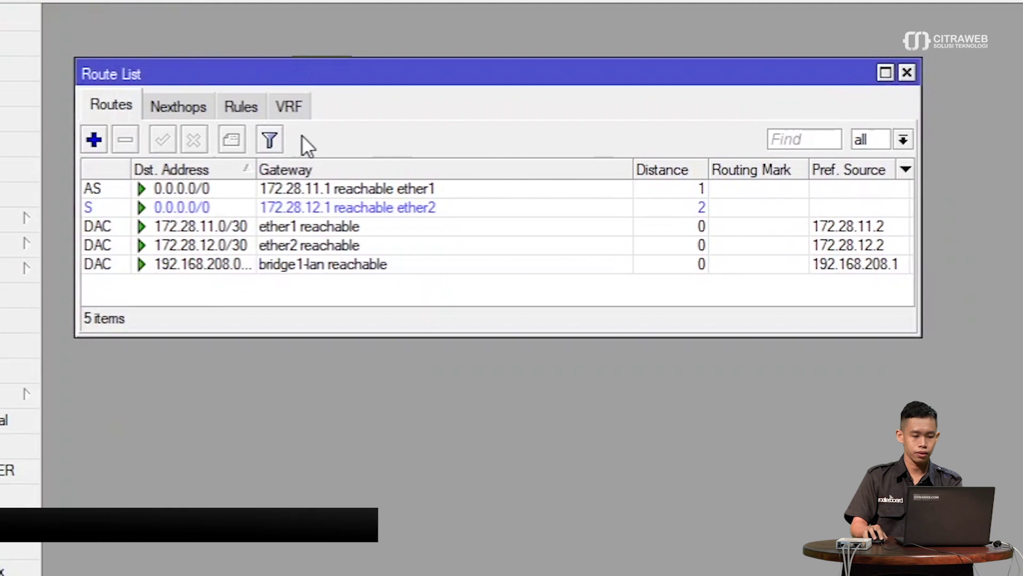
left_click(322, 188)
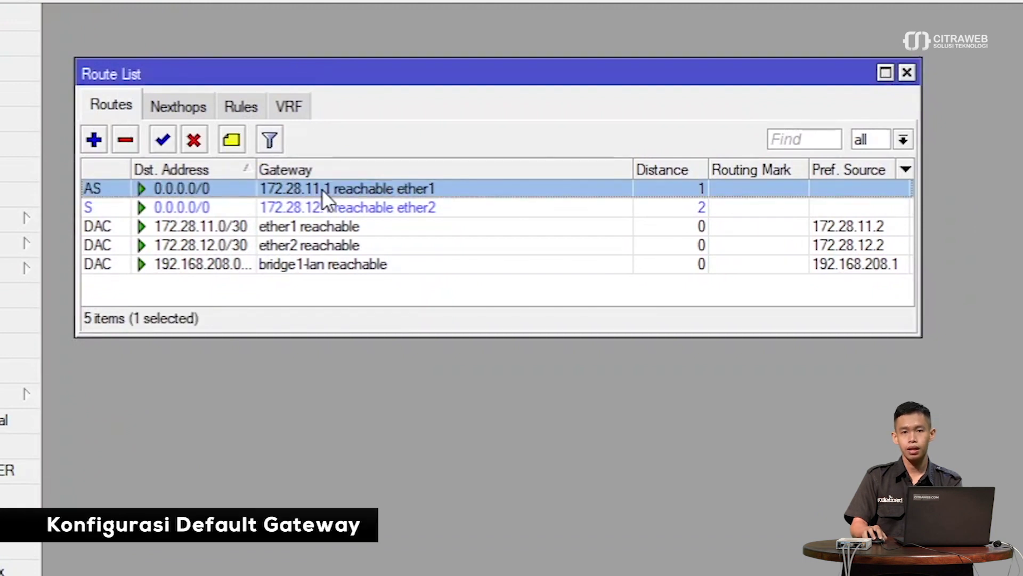
left_click(352, 208)
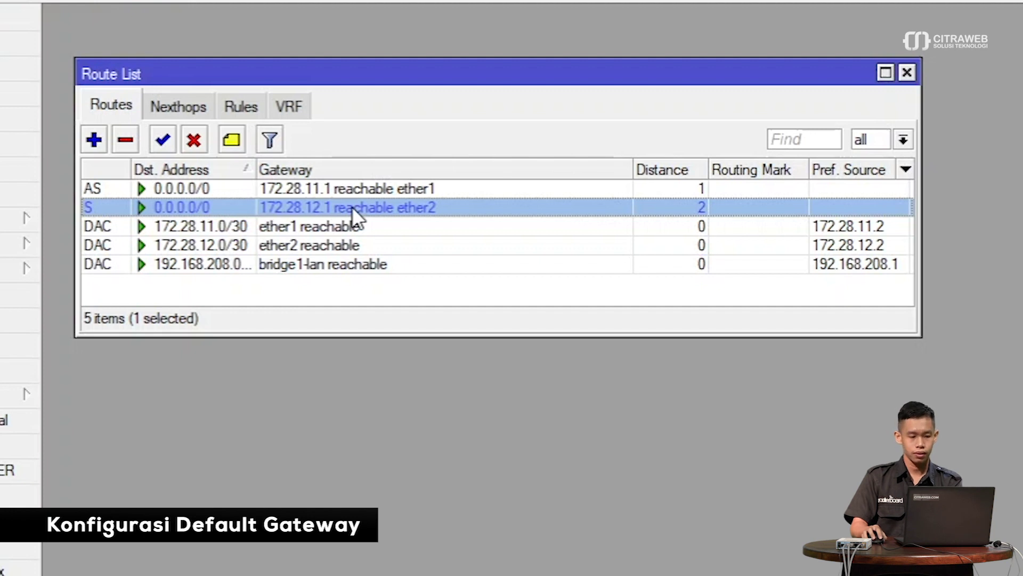
left_click(906, 72)
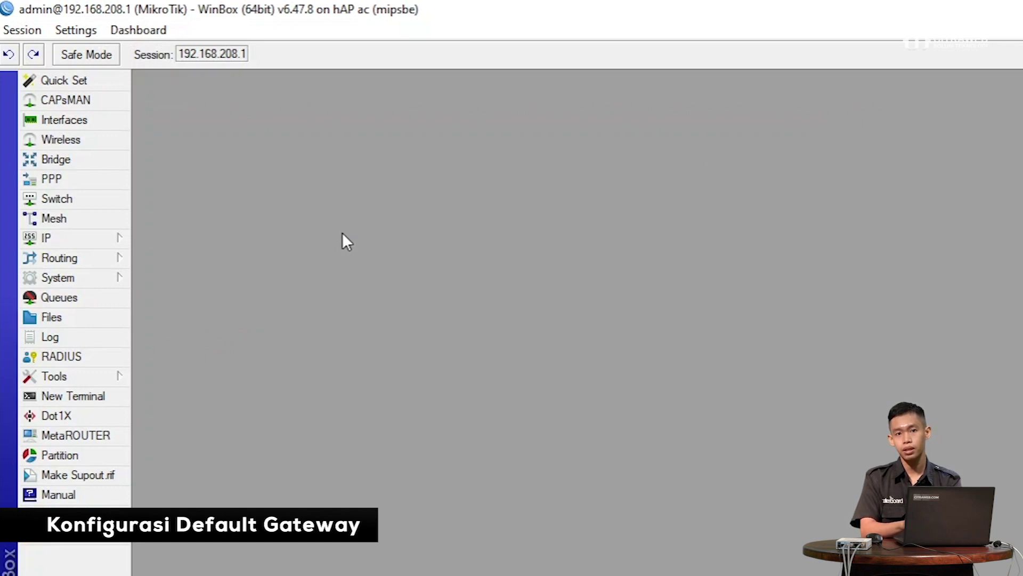
- Start a new firewall raw rule in the prerouting chain with the protocol set to 6 (tcp)
left_click(112, 238)
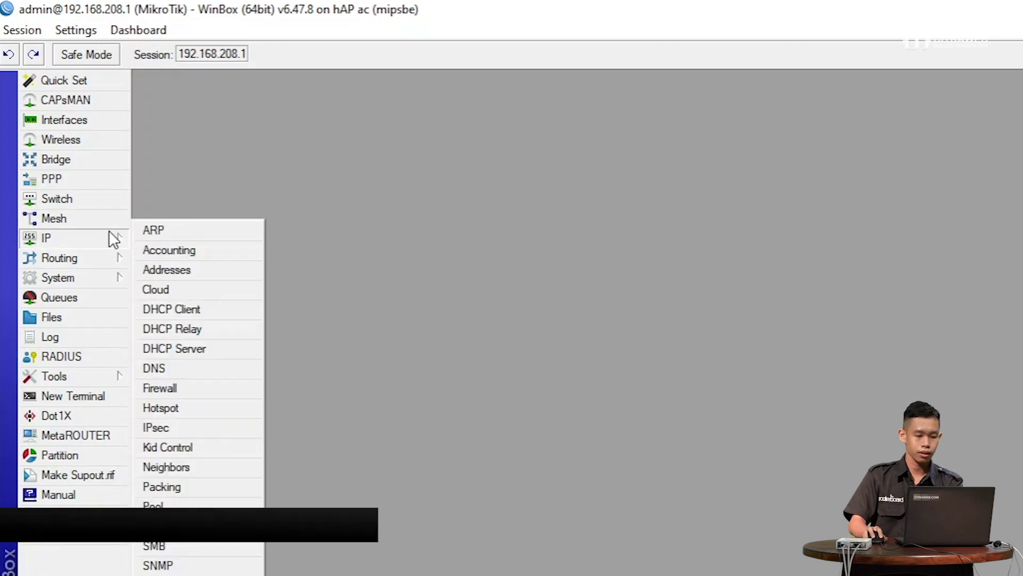
left_click(197, 391)
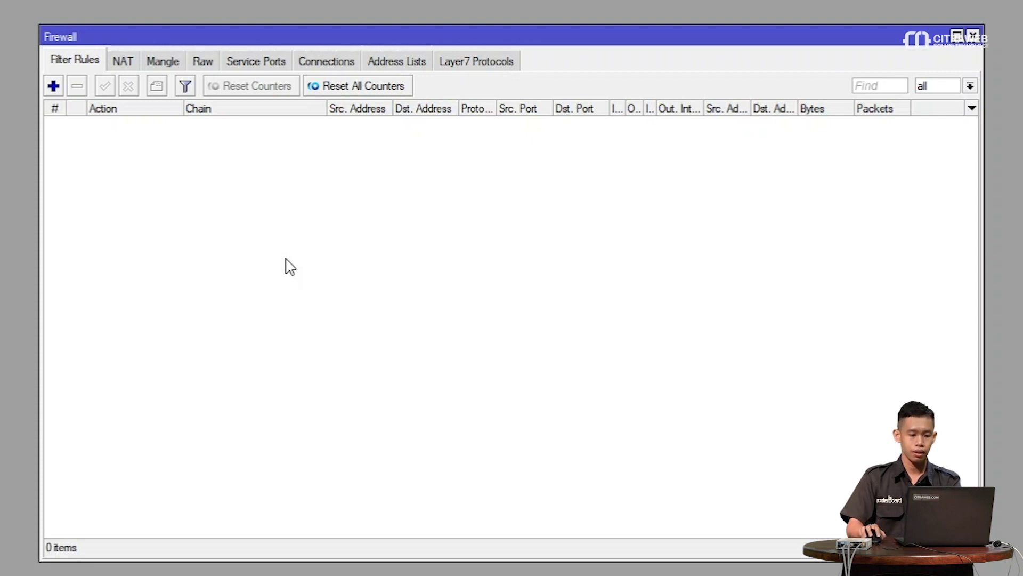
left_click(202, 62)
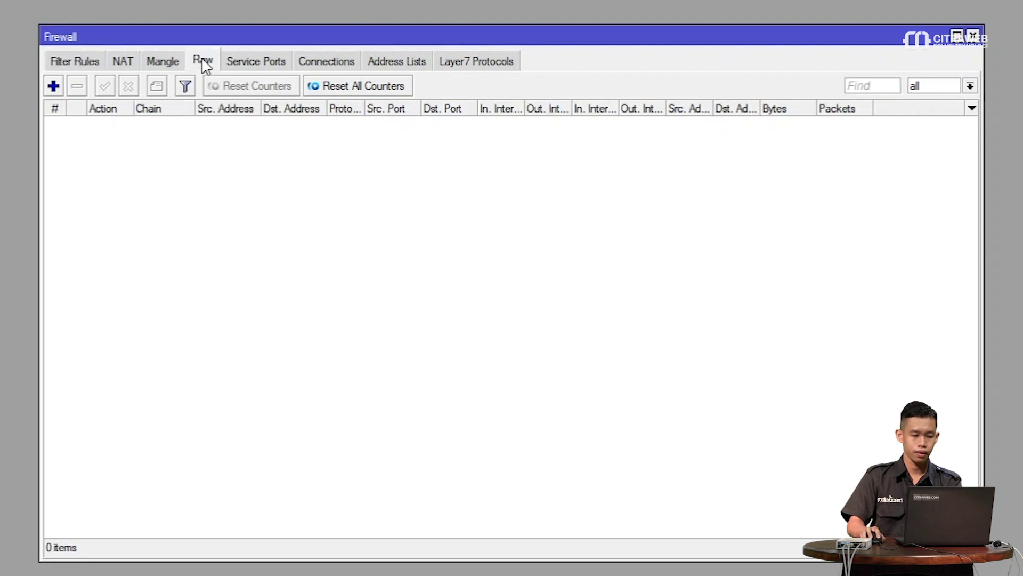
left_click(54, 86)
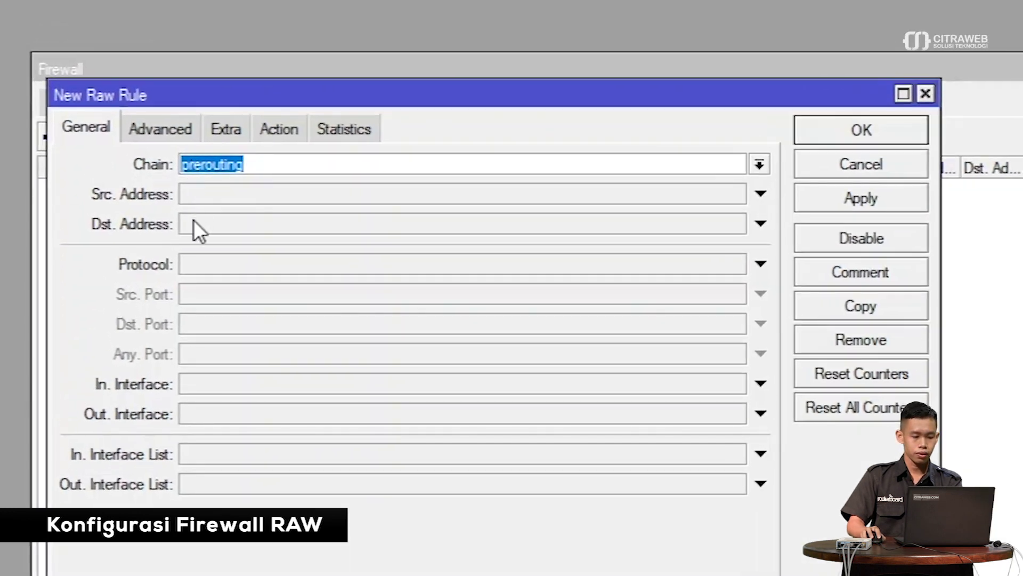
left_click(216, 260)
left_click(276, 264)
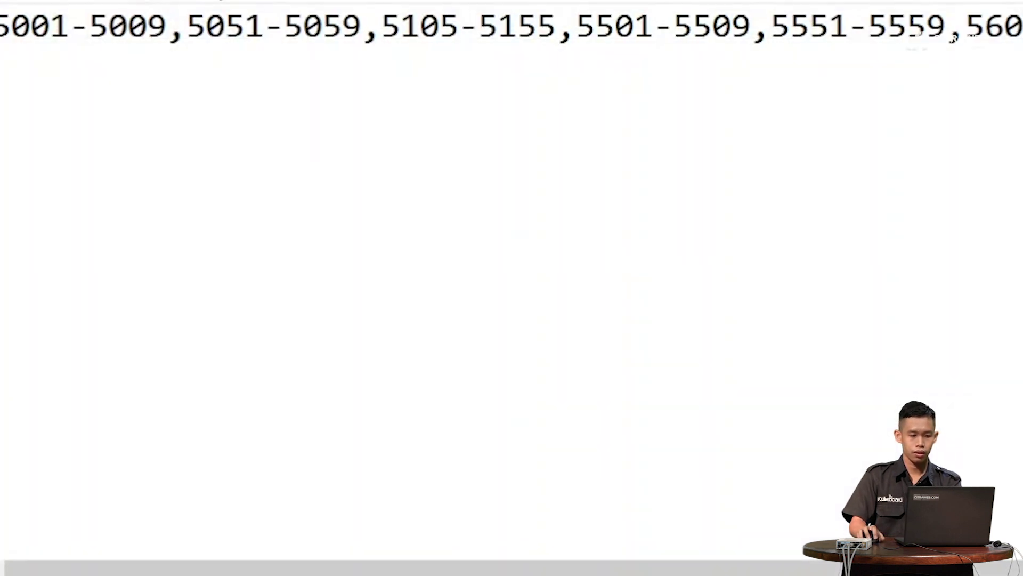
- Copy the prepared port list into the rule's destination port: 5001-5009,5051-5059,5105-5155,5501-5509,5551-5559,5601-5609,5651-5659,30101
key("ctrl+a")
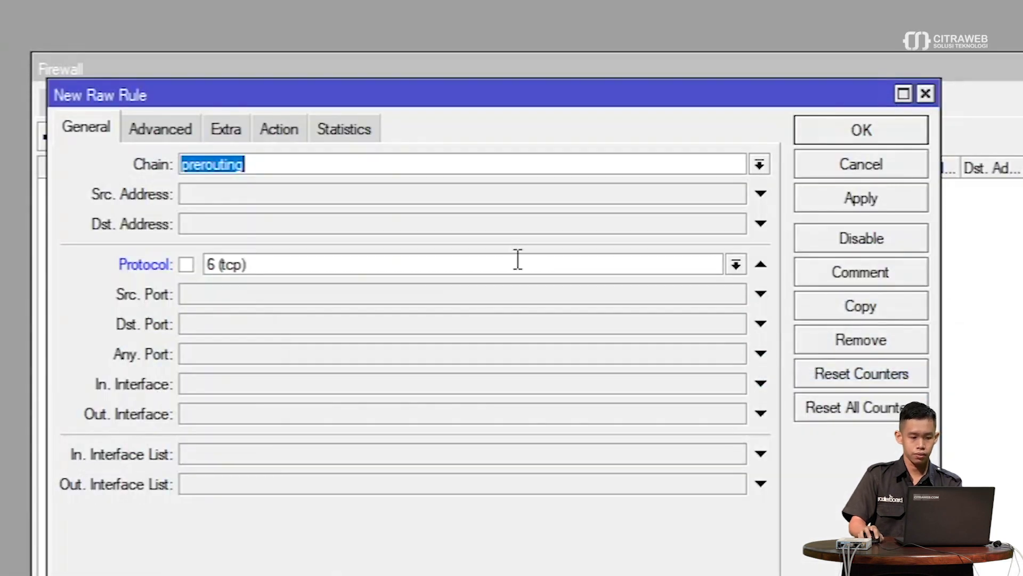
left_click(197, 324)
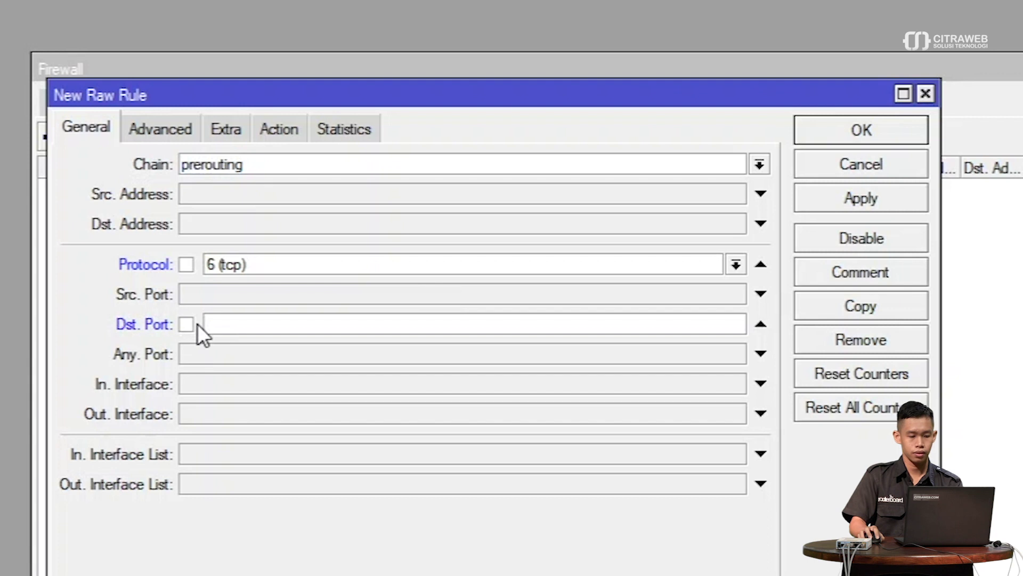
type("5001-5009,5051-5059,5105-5155,5501-5509,5551-5559,5601-5609,5651-5659,30101")
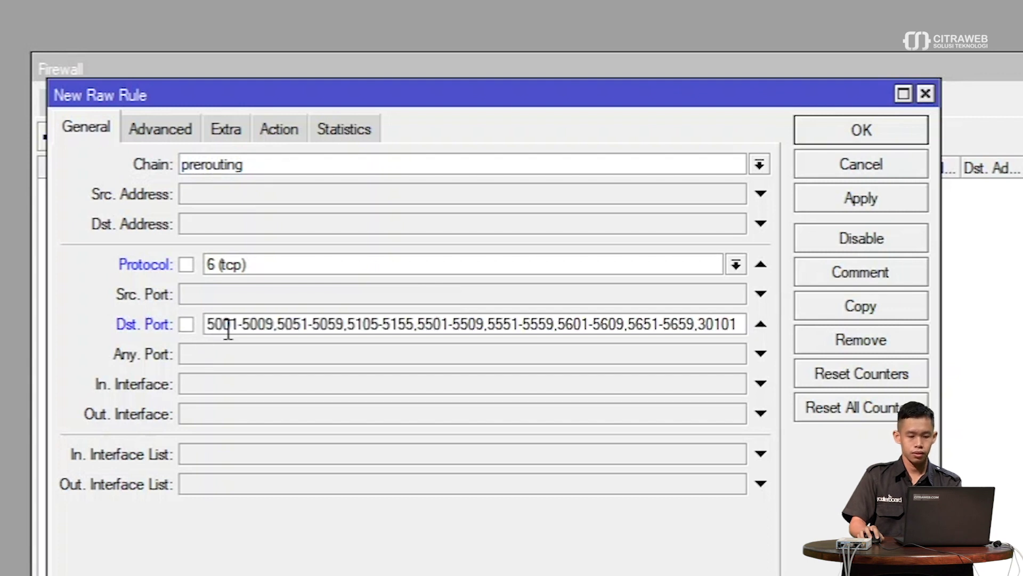
- Set the raw rule's action to add dst to address list, with address list game and timeout 1d 00:00:00
left_click(277, 133)
left_click(268, 165)
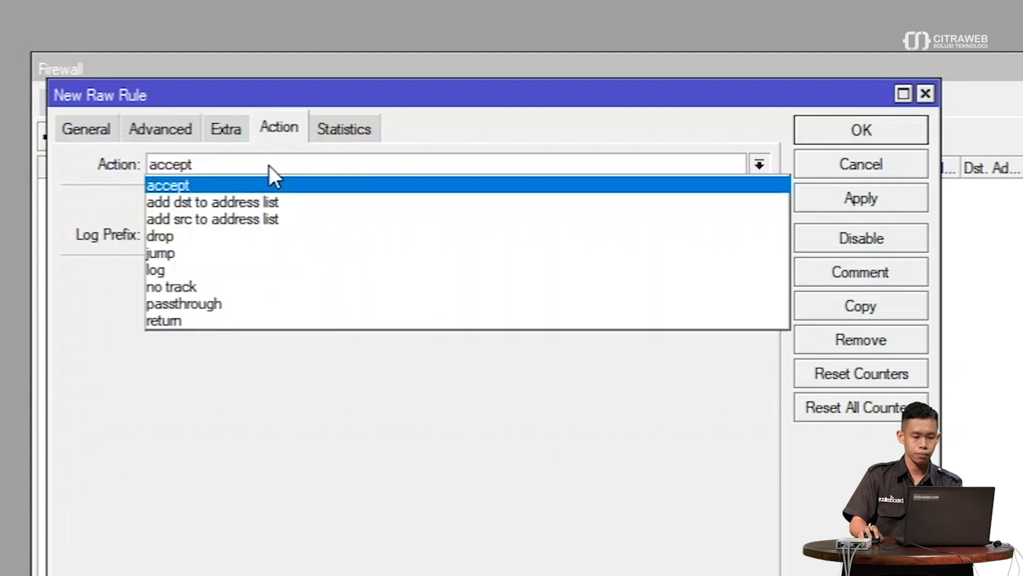
left_click(289, 201)
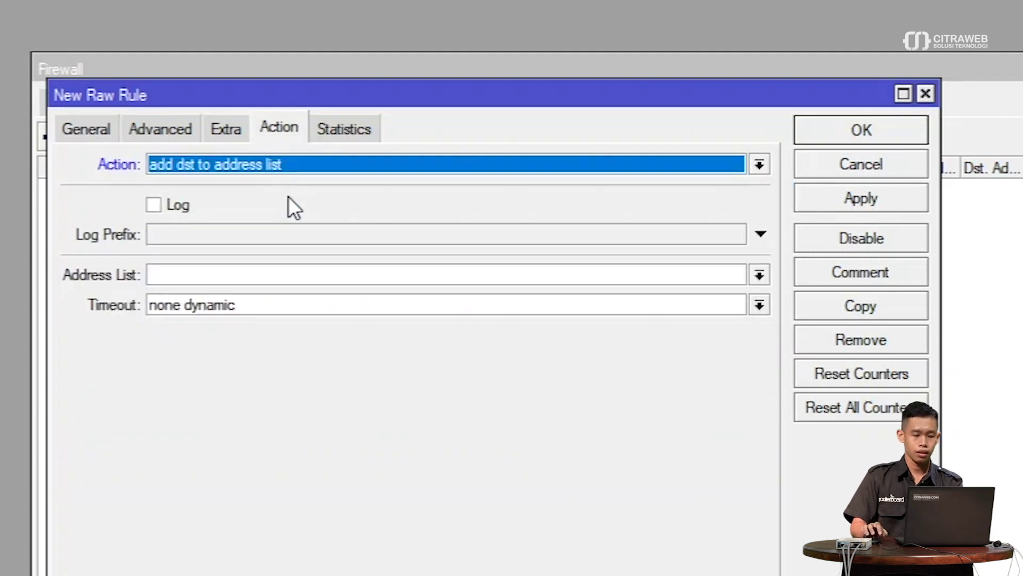
left_click(697, 314)
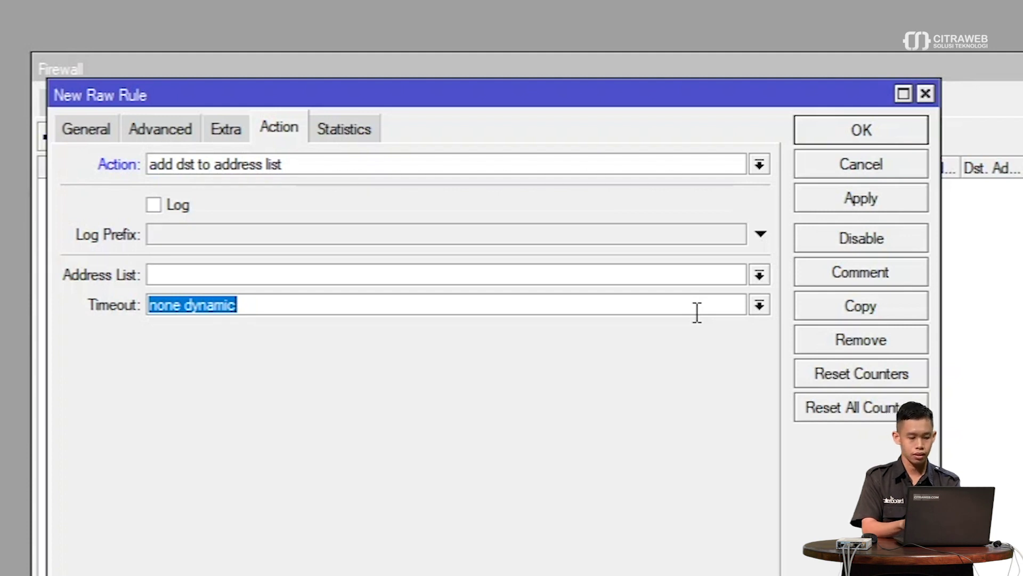
left_click(606, 274)
type("game")
left_click(584, 302)
type("1d ")
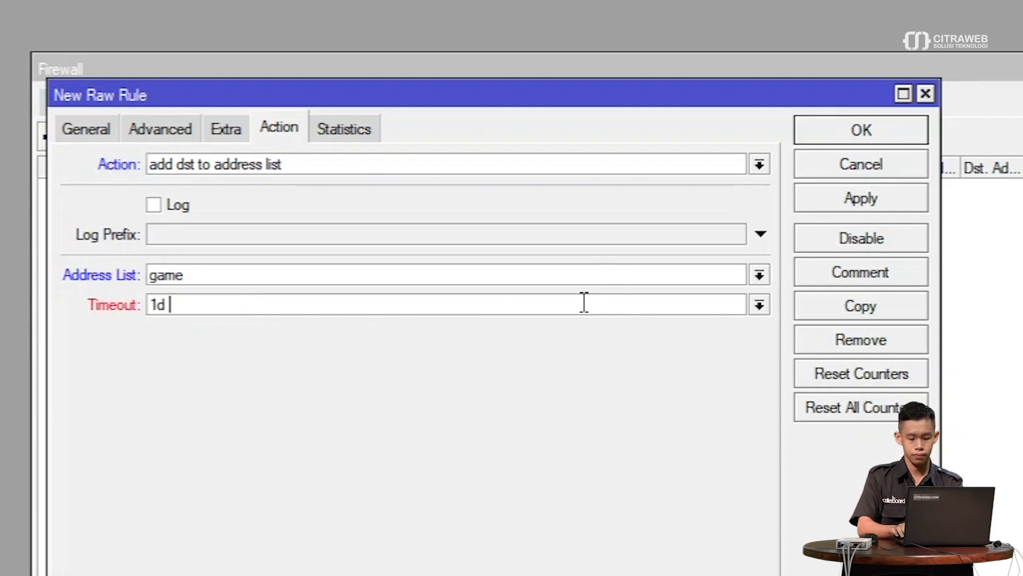
type("00:00:00")
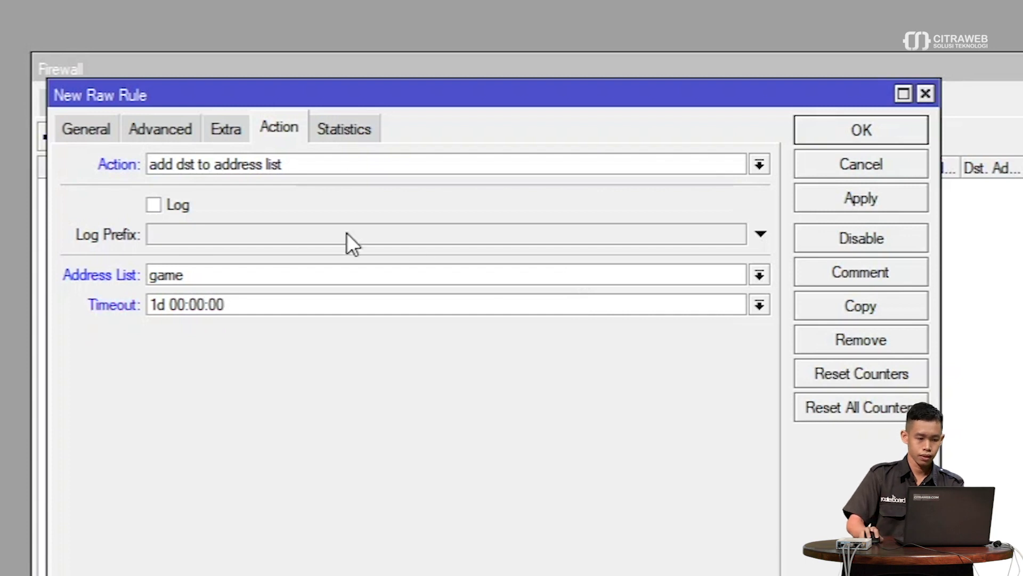
- Recheck the raw rule's general settings and apply the TCP rule
left_click(99, 130)
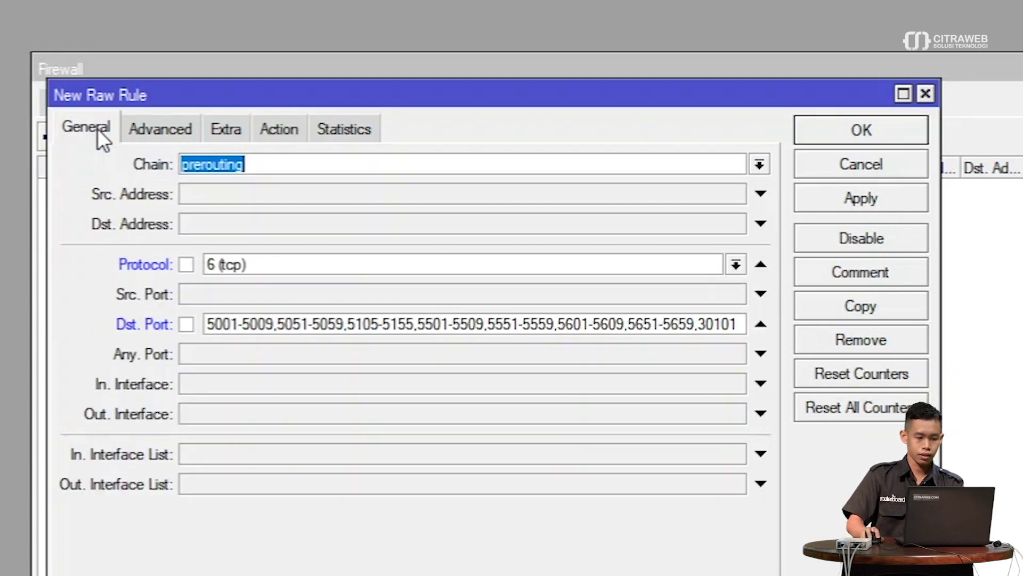
left_click_drag(249, 95, 415, 124)
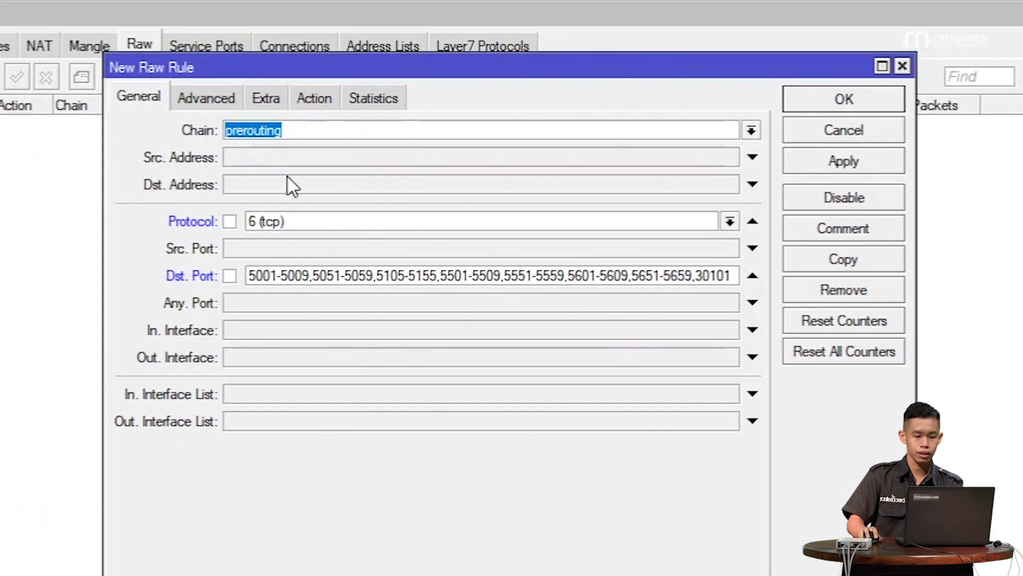
left_click(839, 164)
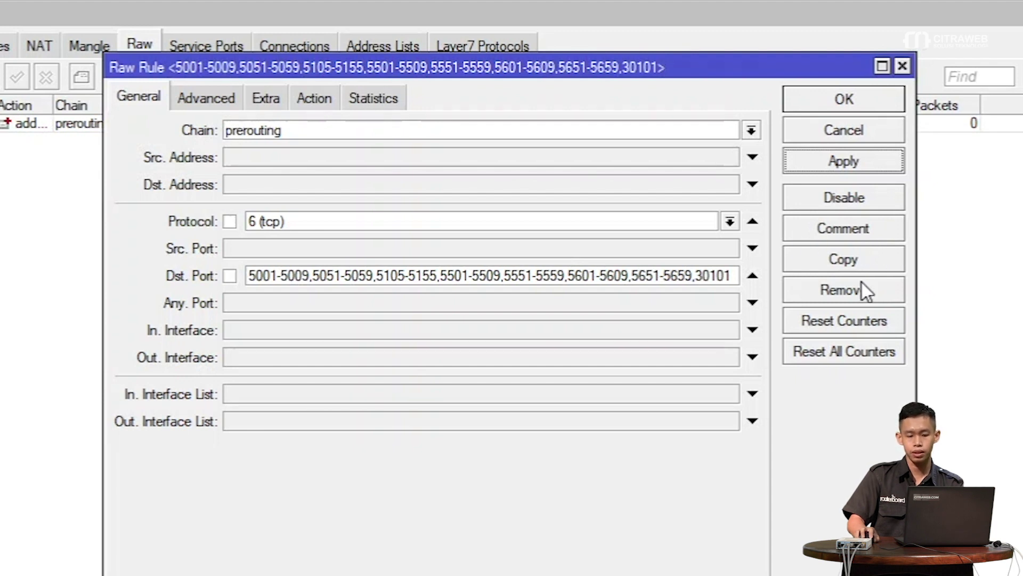
- Duplicate the TCP raw rule with the protocol changed to udp, and save both rules
left_click(879, 265)
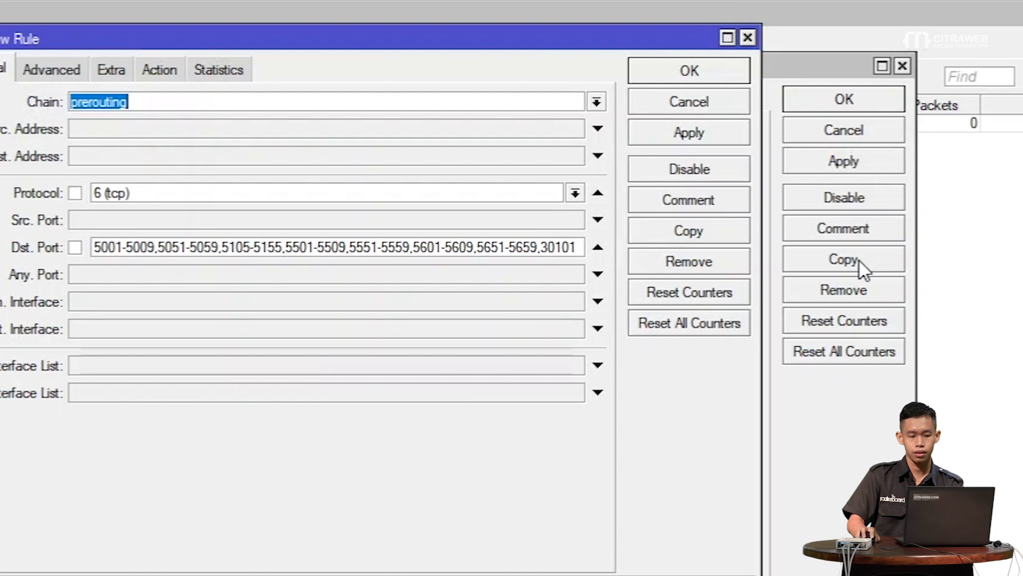
left_click(575, 192)
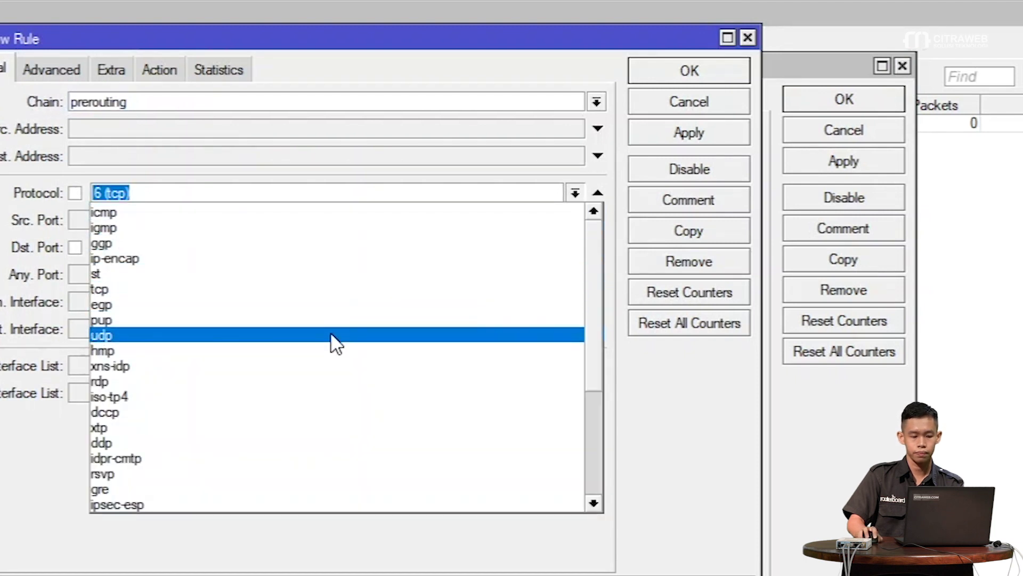
left_click(341, 335)
left_click(709, 74)
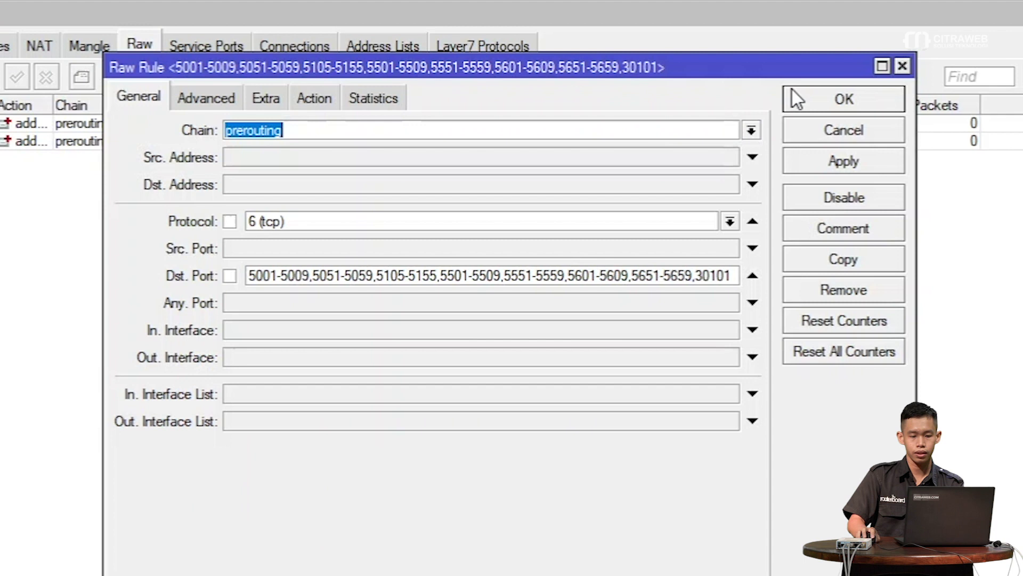
left_click(791, 99)
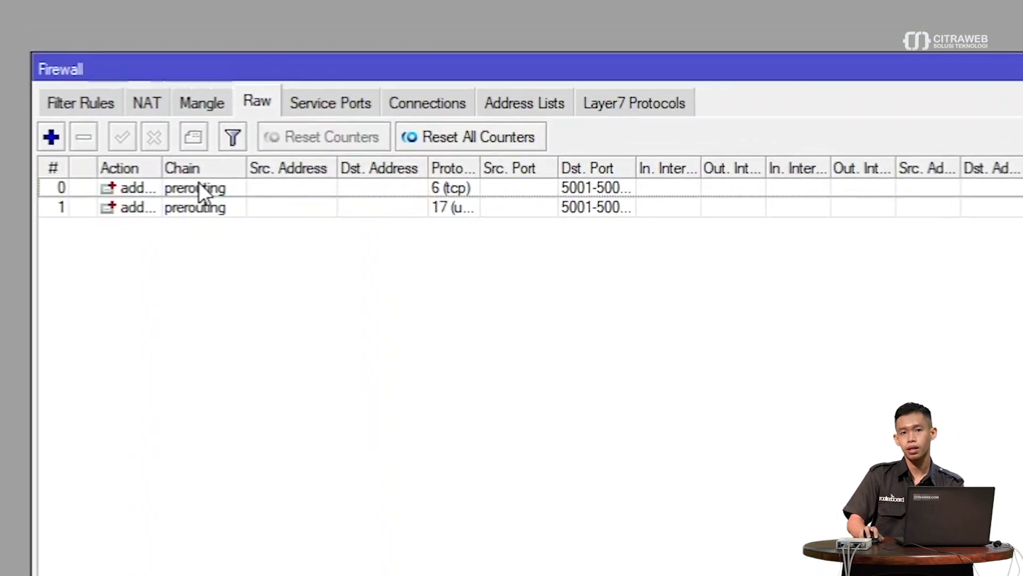
- Widen the Action and Dst. Port columns in the raw rule list
left_click_drag(161, 167, 294, 165)
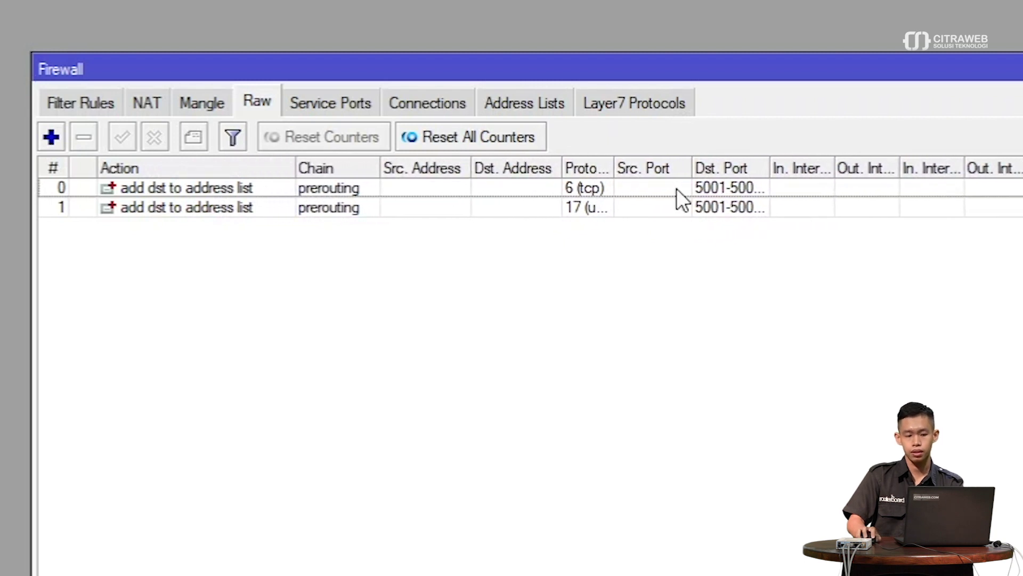
left_click_drag(766, 161, 835, 152)
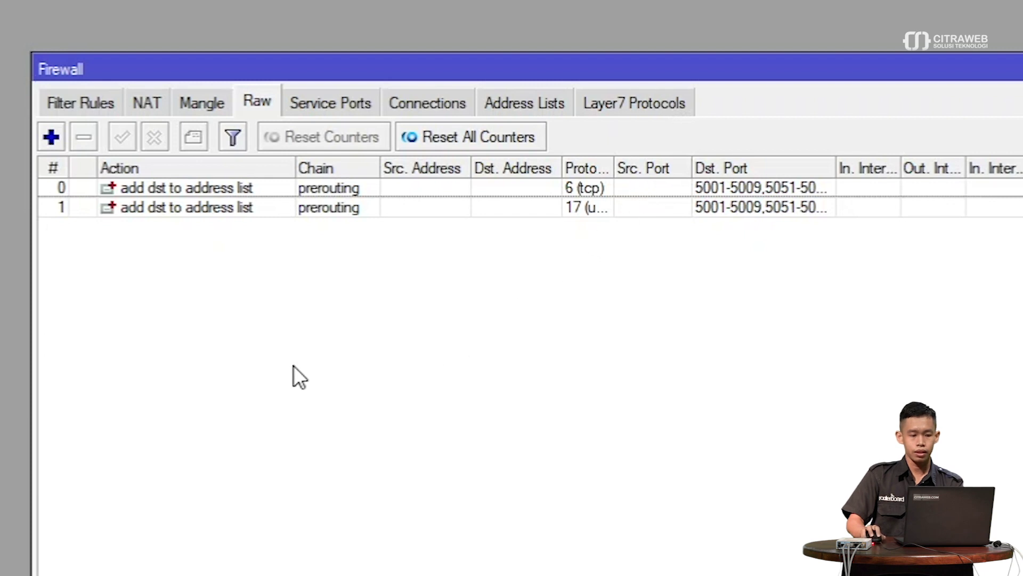
- Start a new mangle rule with the prerouting chain and bridge1-lan as the incoming interface
left_click(209, 102)
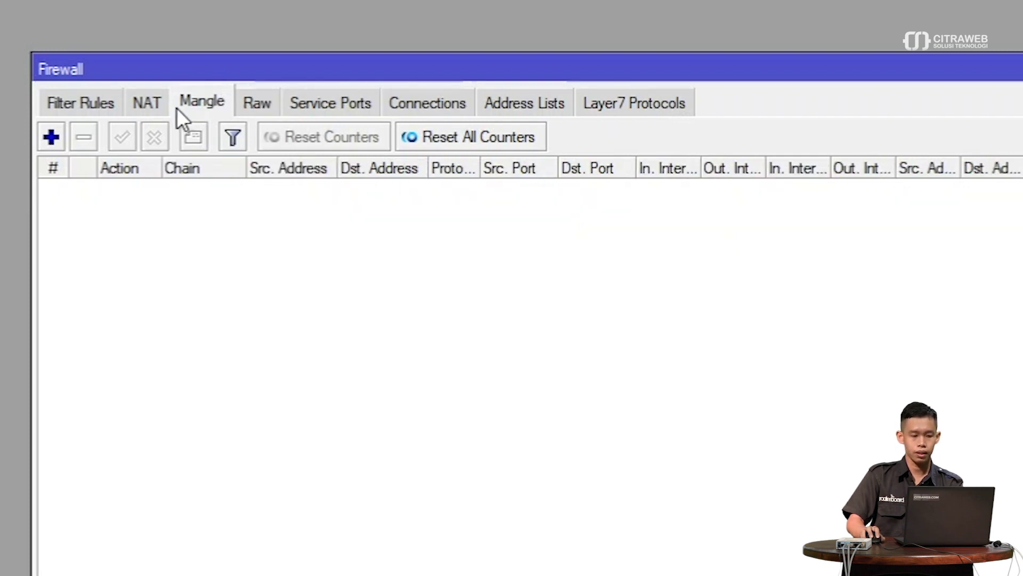
left_click(55, 139)
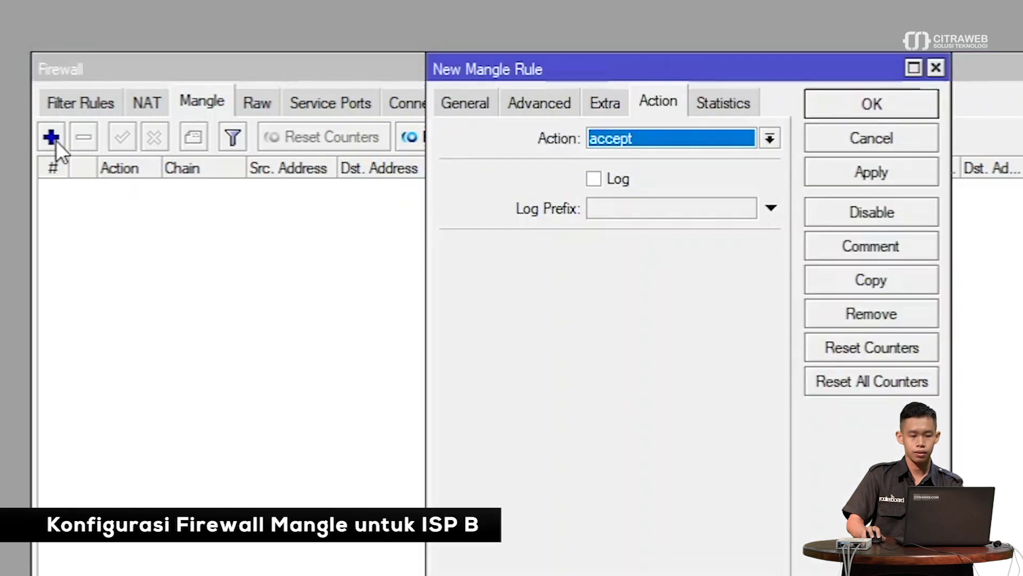
left_click(451, 104)
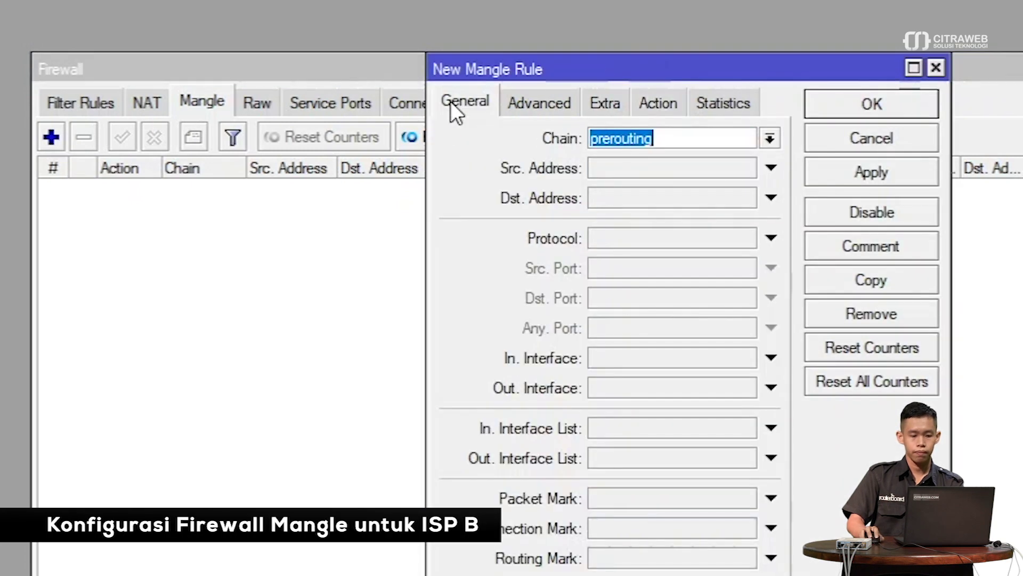
left_click(710, 137)
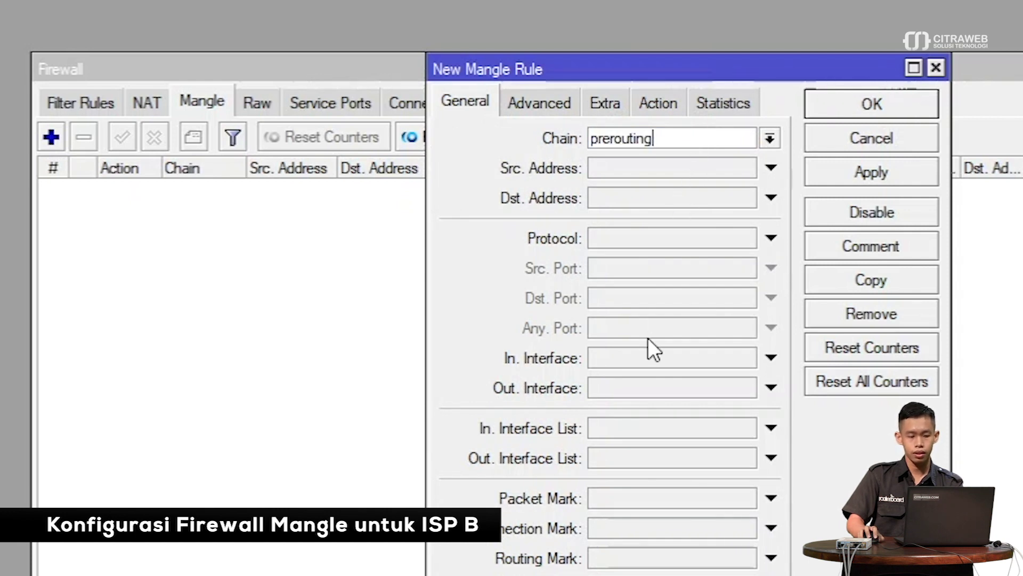
left_click(641, 356)
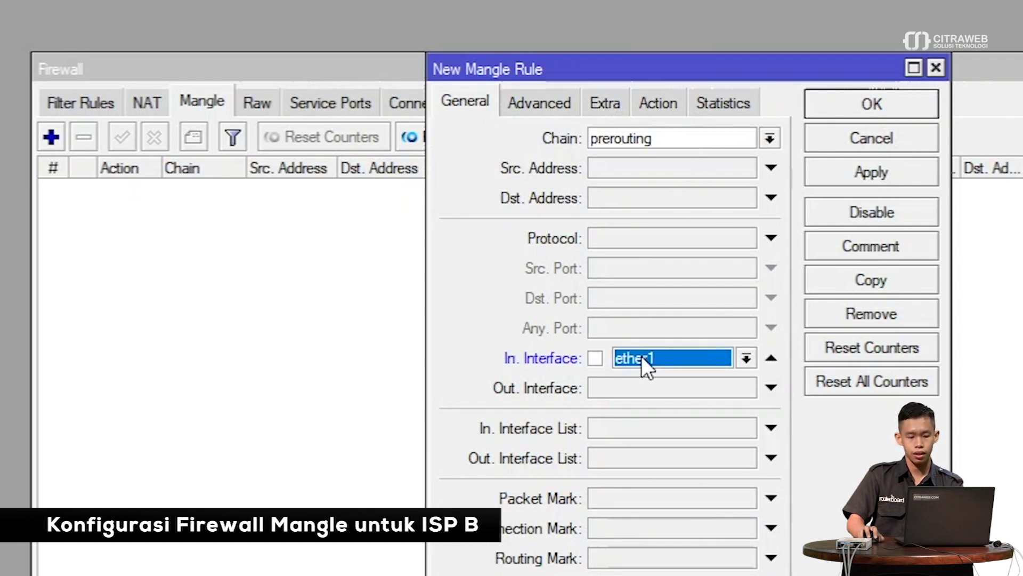
left_click(641, 356)
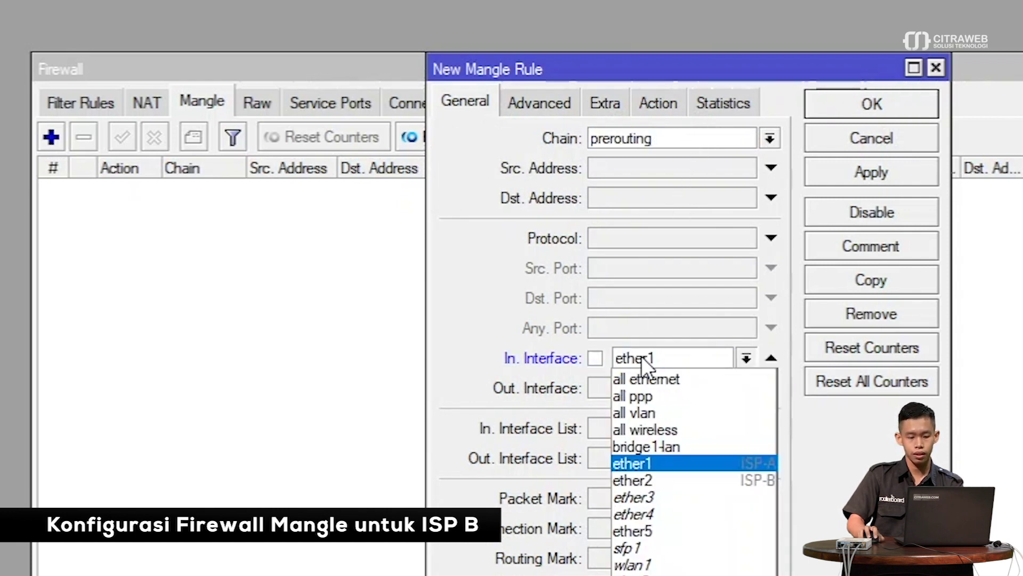
left_click(664, 446)
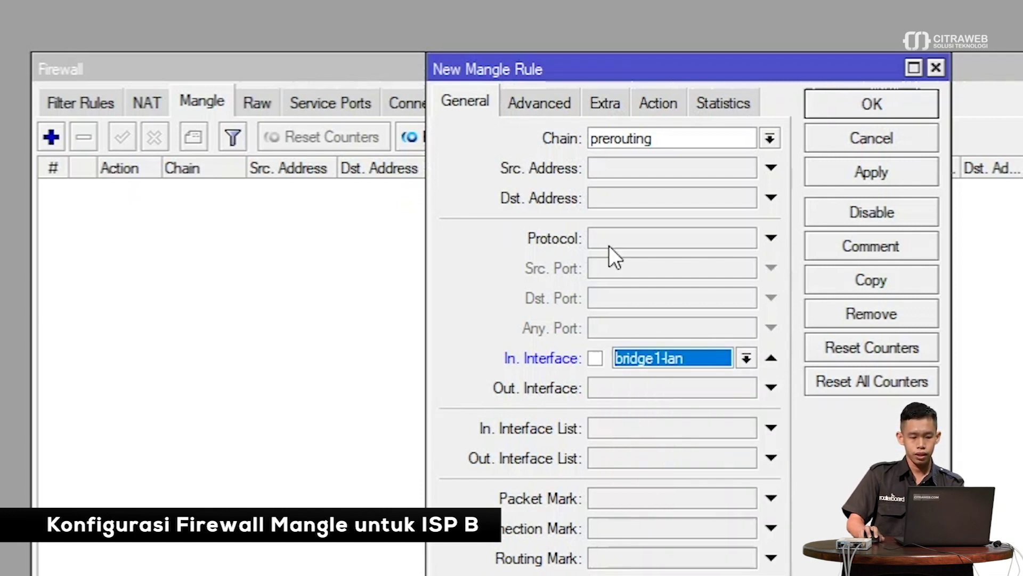
- Set the mangle rule's destination address list to game
left_click(527, 101)
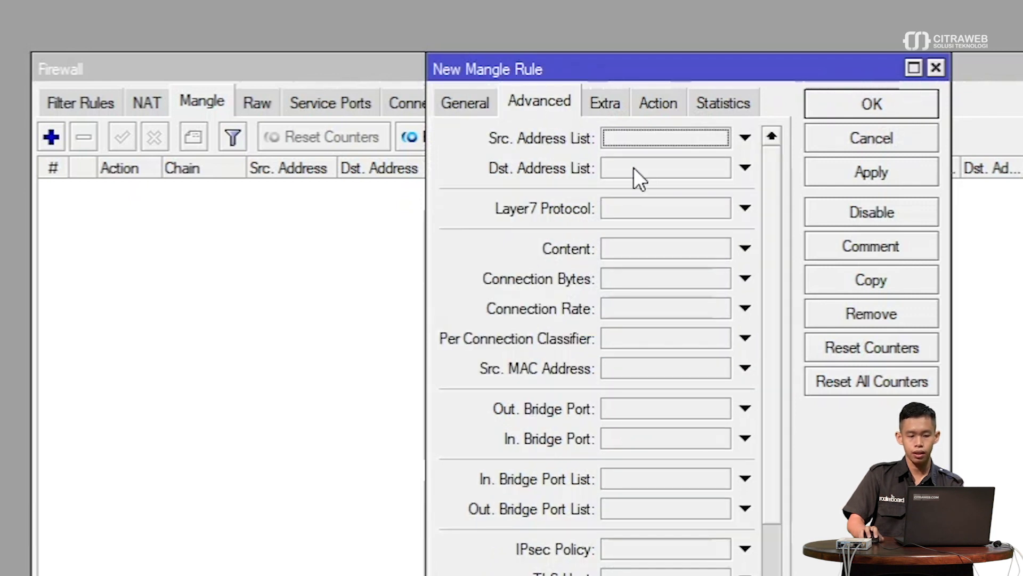
left_click(673, 167)
left_click(721, 169)
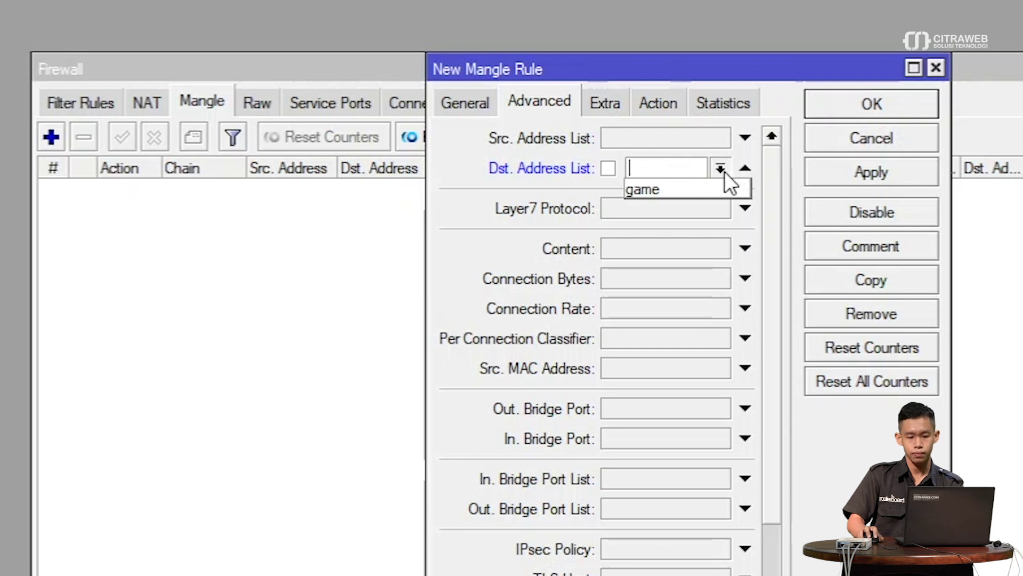
left_click(664, 190)
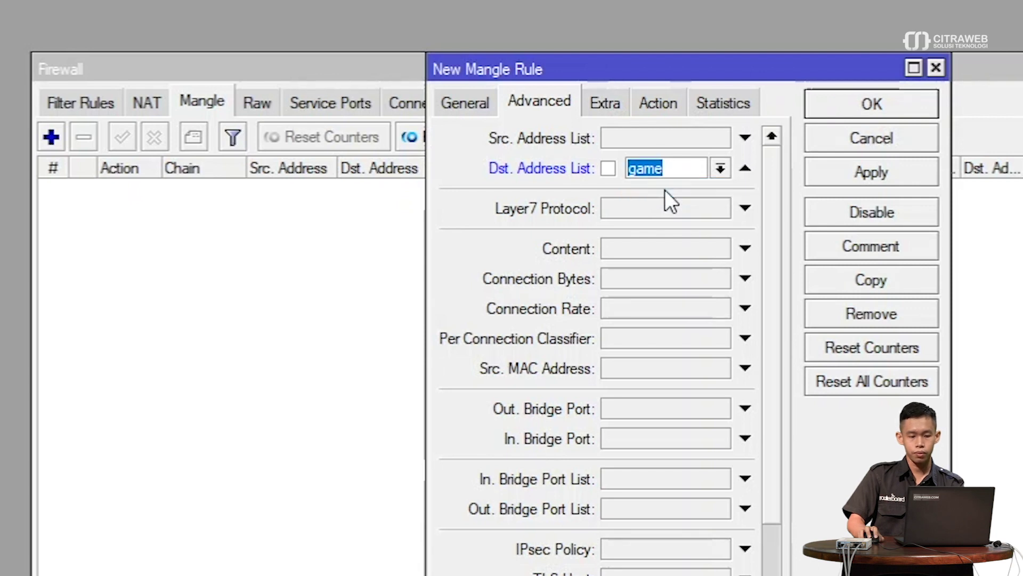
- Set the mangle rule's action to mark routing with new routing mark via-ISP-B and passthrough disabled, and save the rule
left_click(649, 102)
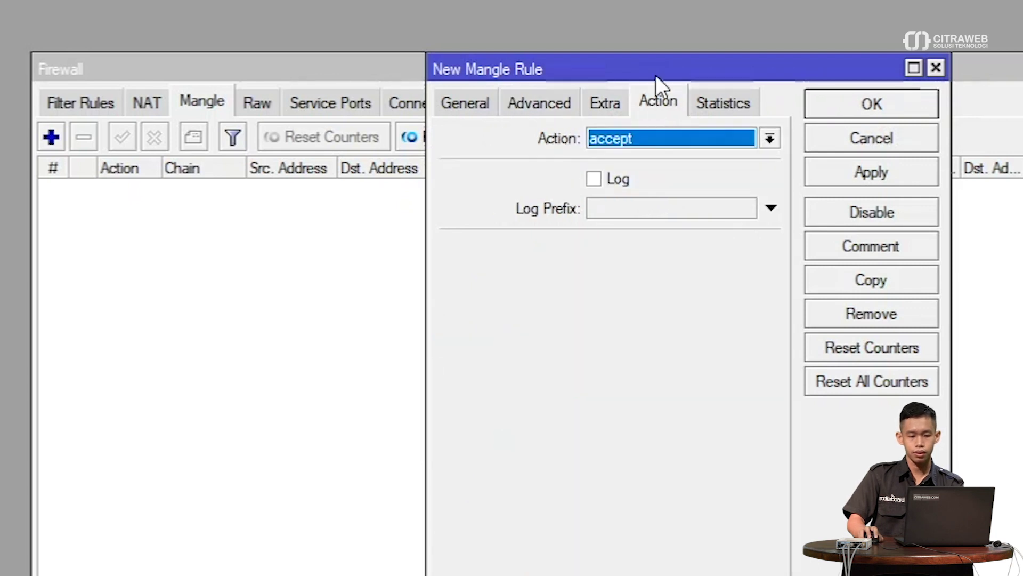
left_click(663, 137)
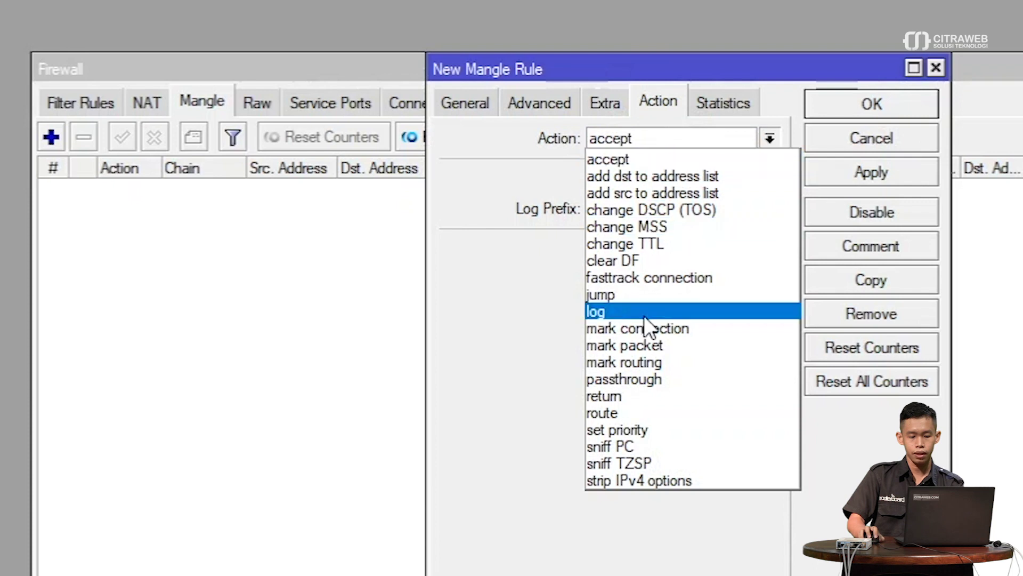
left_click(647, 364)
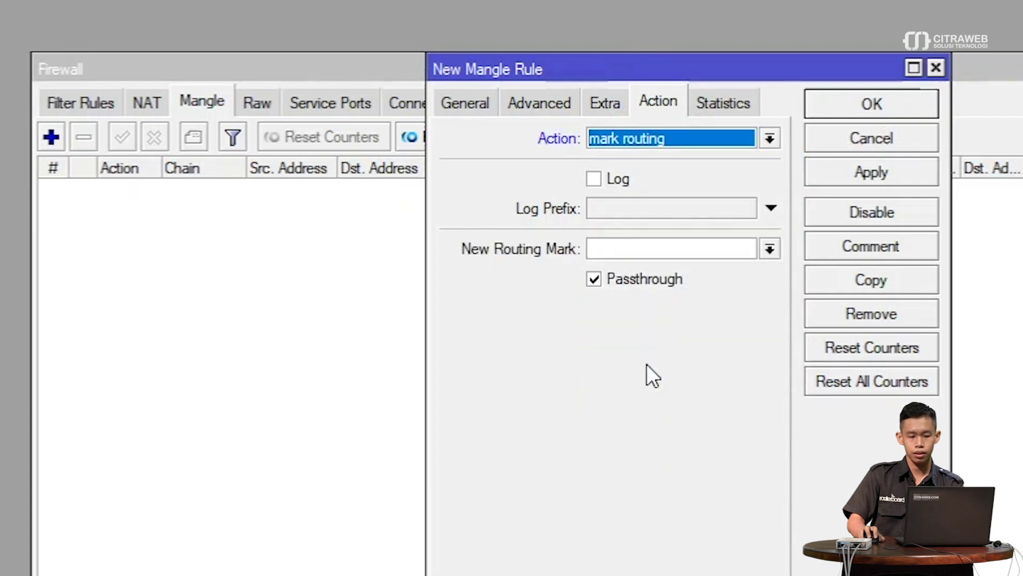
left_click(635, 277)
left_click(658, 256)
type("vi")
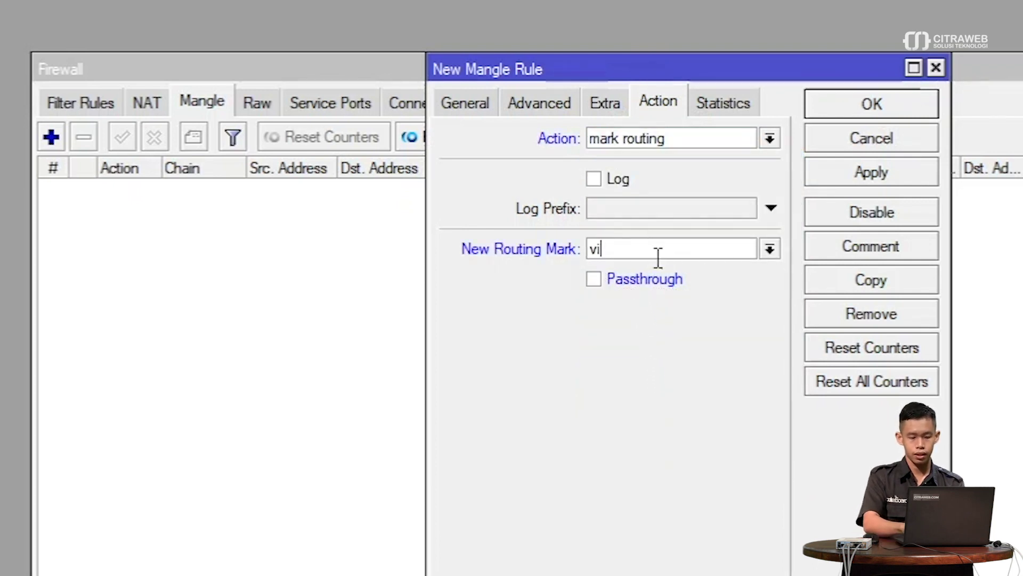
type("a-ISP-B")
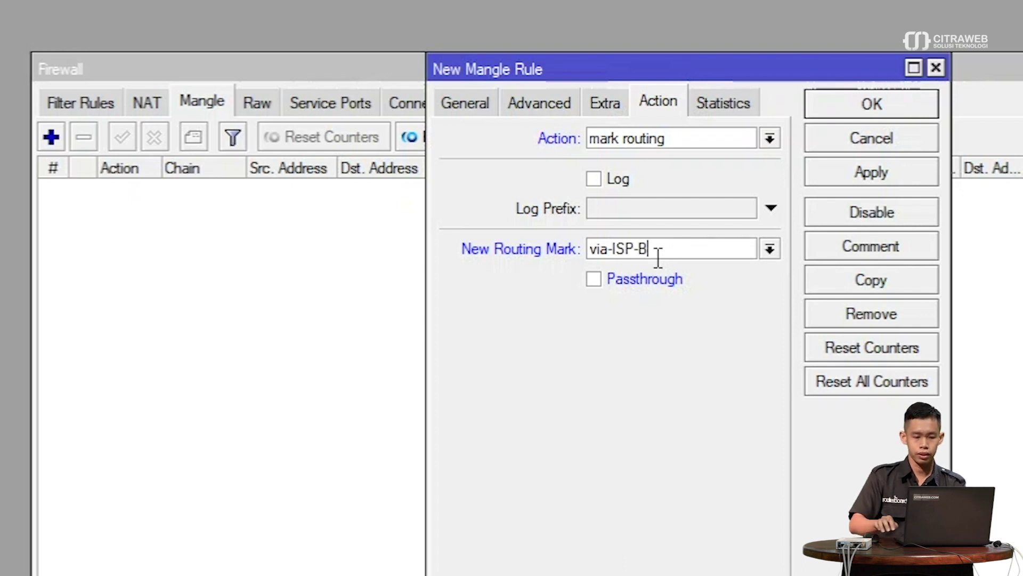
left_click(838, 109)
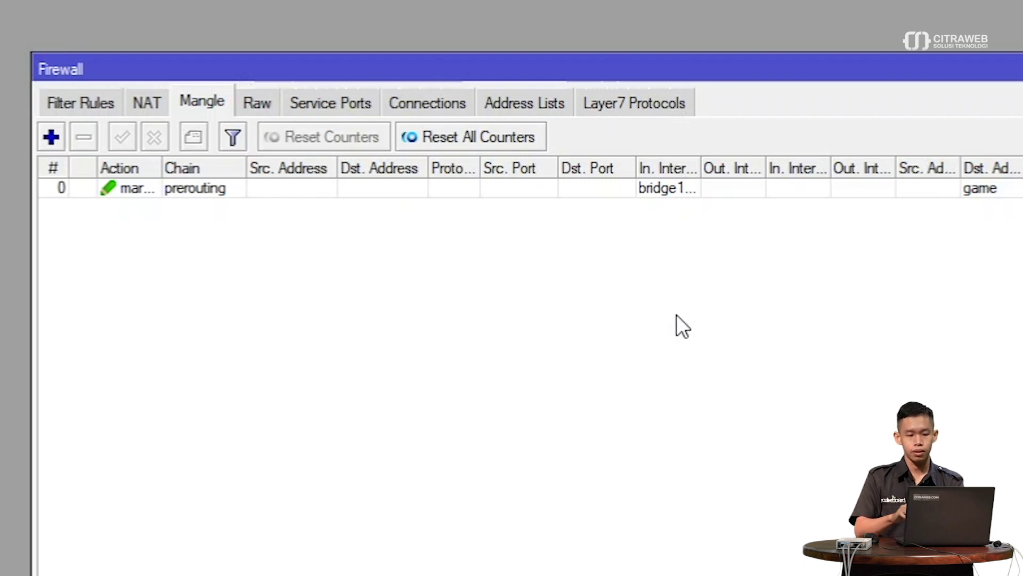
- Check the firewall address lists, and review the action settings of the saved mangle rule without changing them
left_click(553, 107)
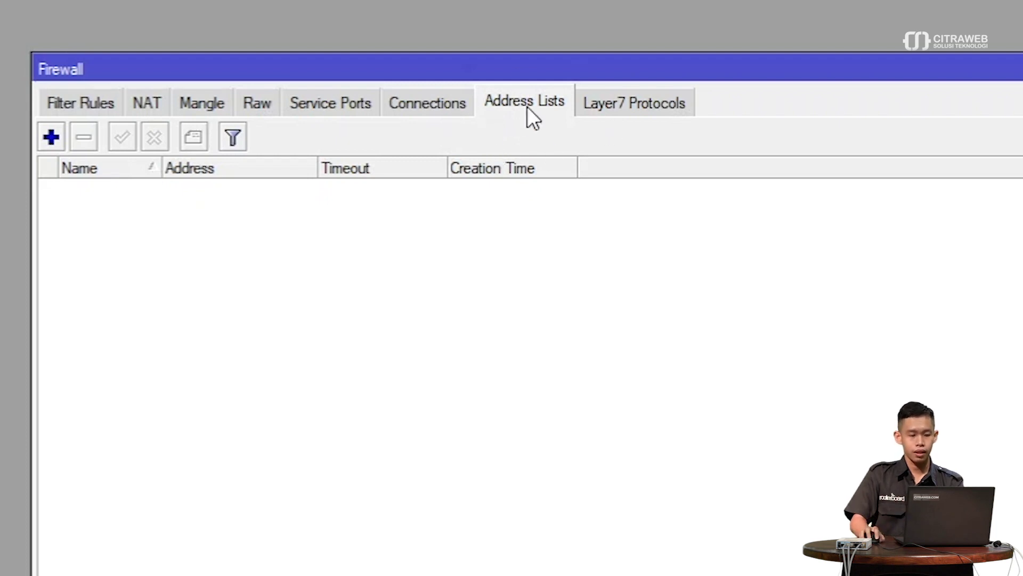
left_click(204, 97)
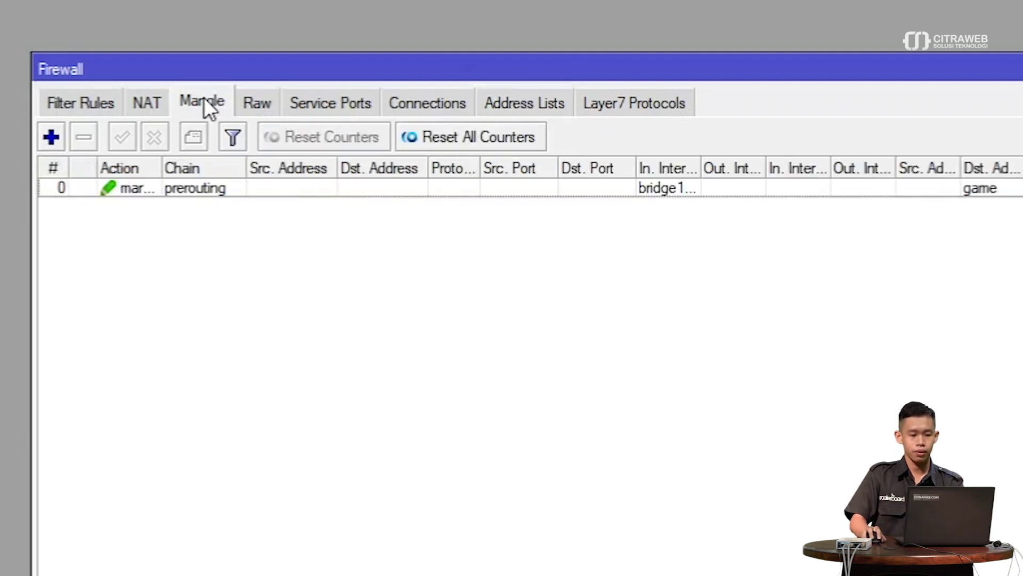
double_click(239, 191)
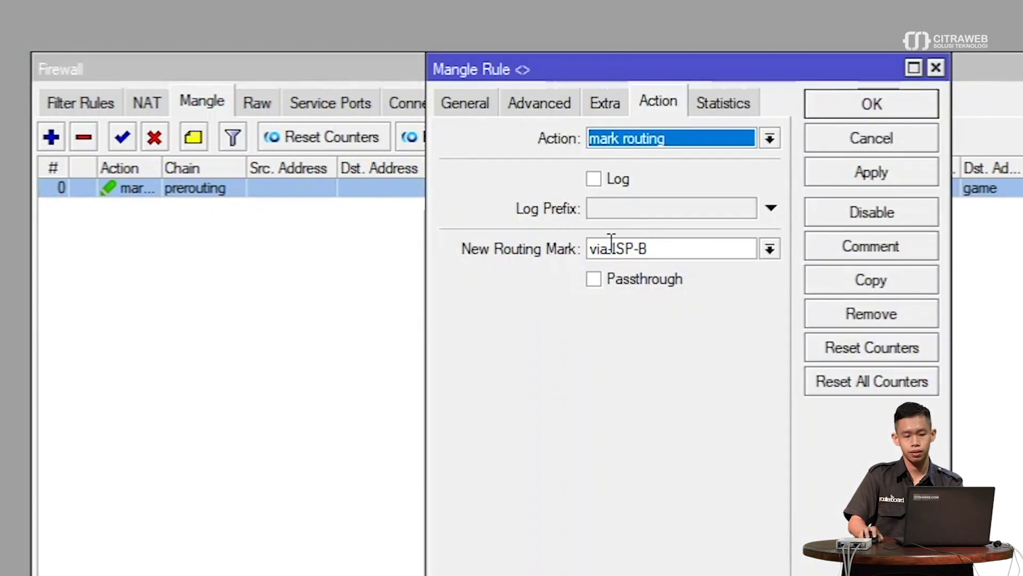
left_click(861, 137)
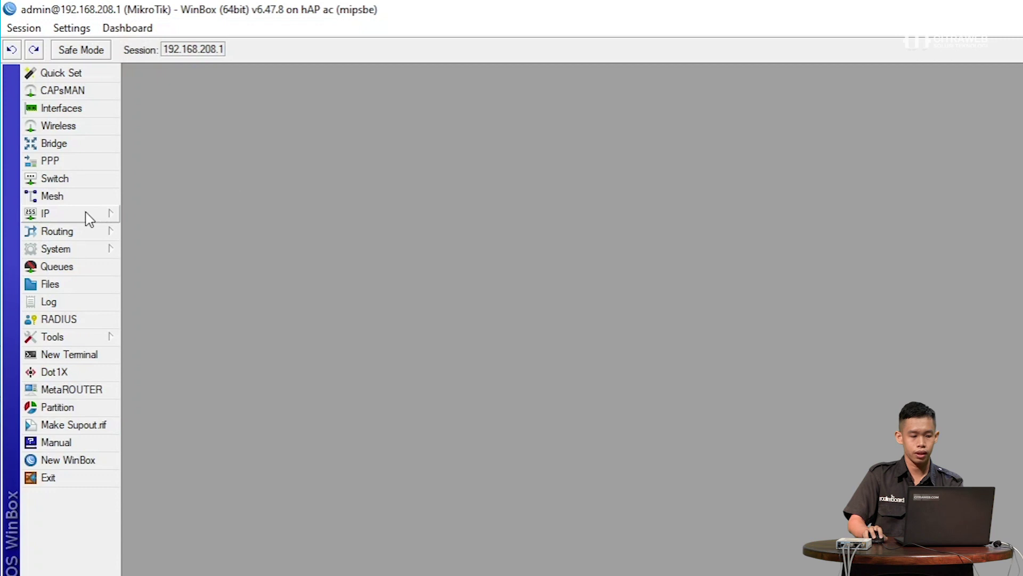
- Start a new static route for destination 0.0.0.0/0 with gateway 172.28.12.1
left_click(89, 216)
left_click(169, 470)
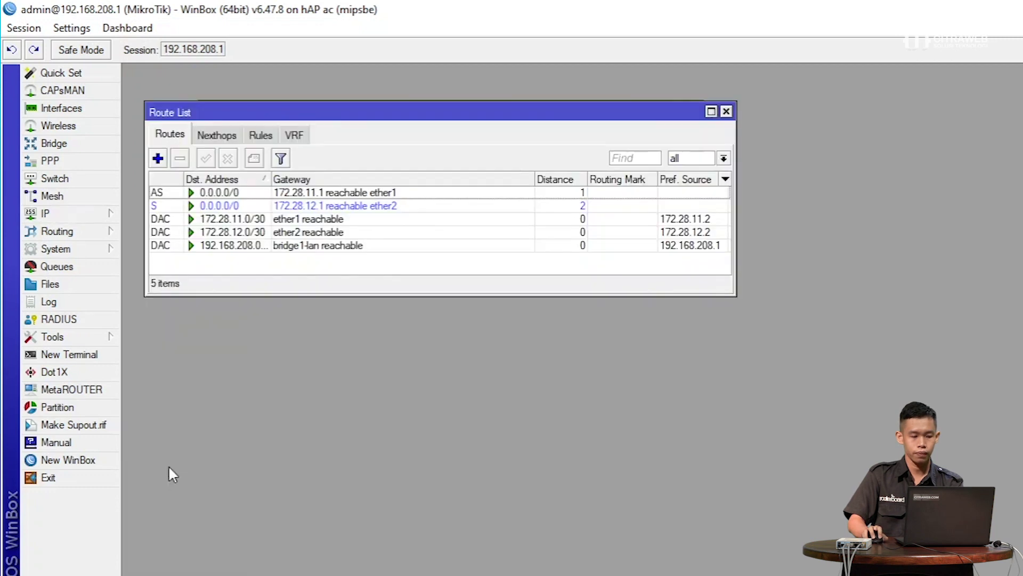
left_click(158, 158)
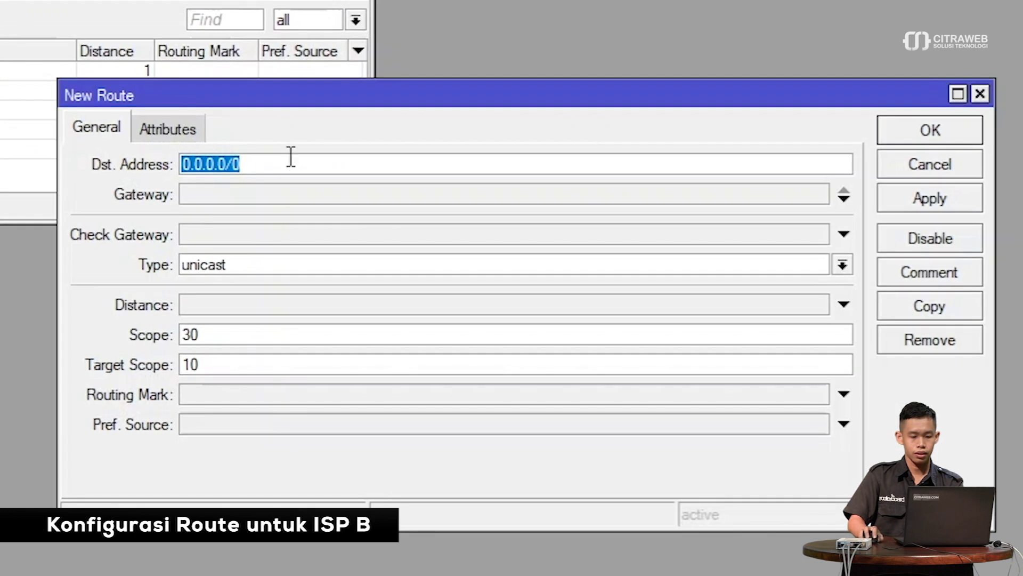
left_click(291, 164)
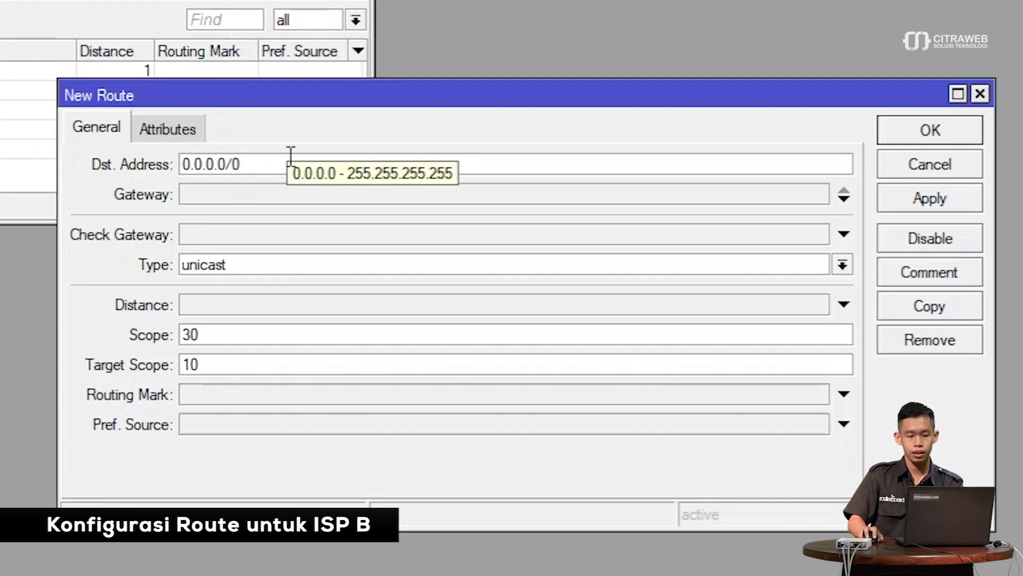
left_click(217, 194)
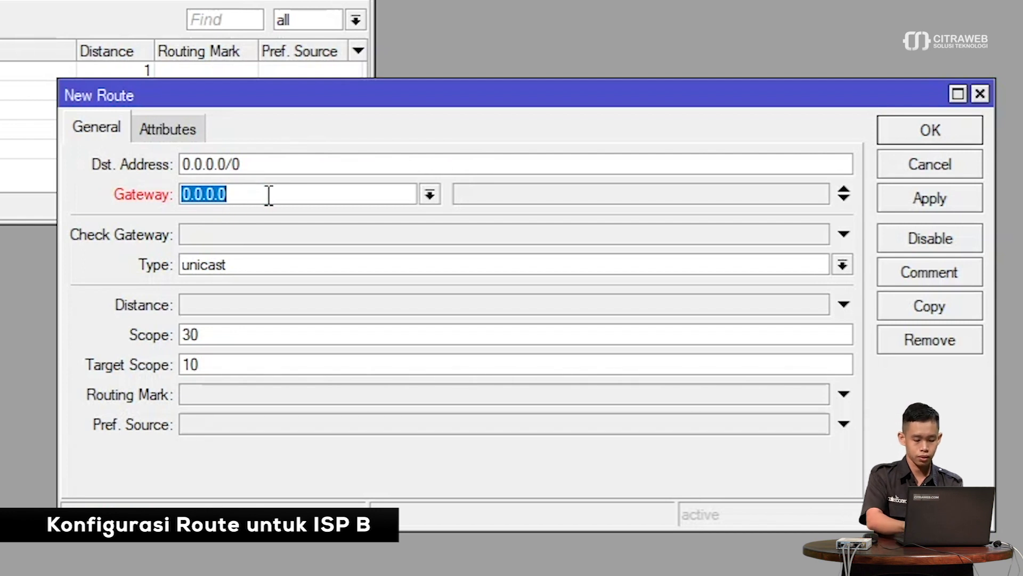
type("172.28")
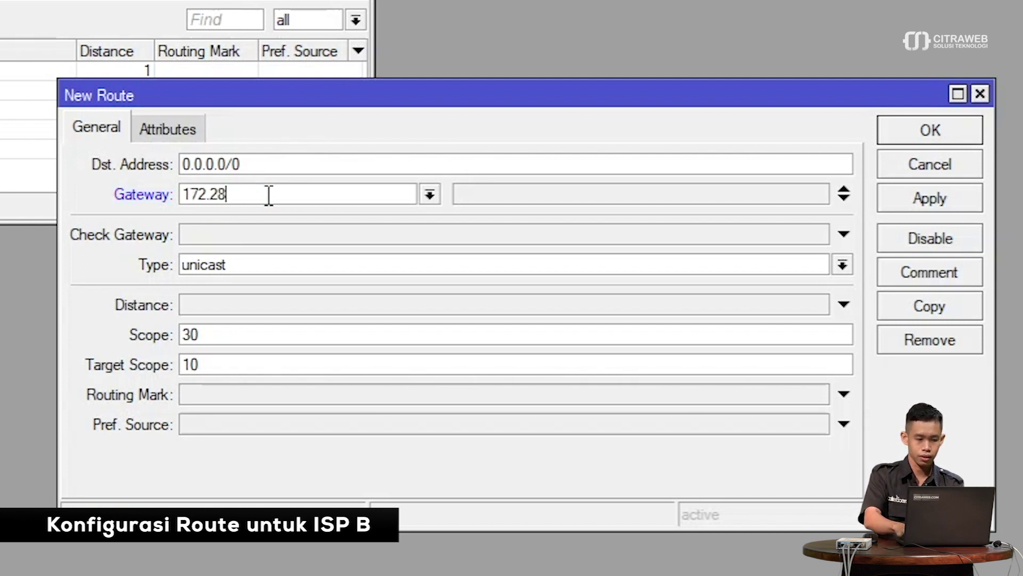
type(".12.1")
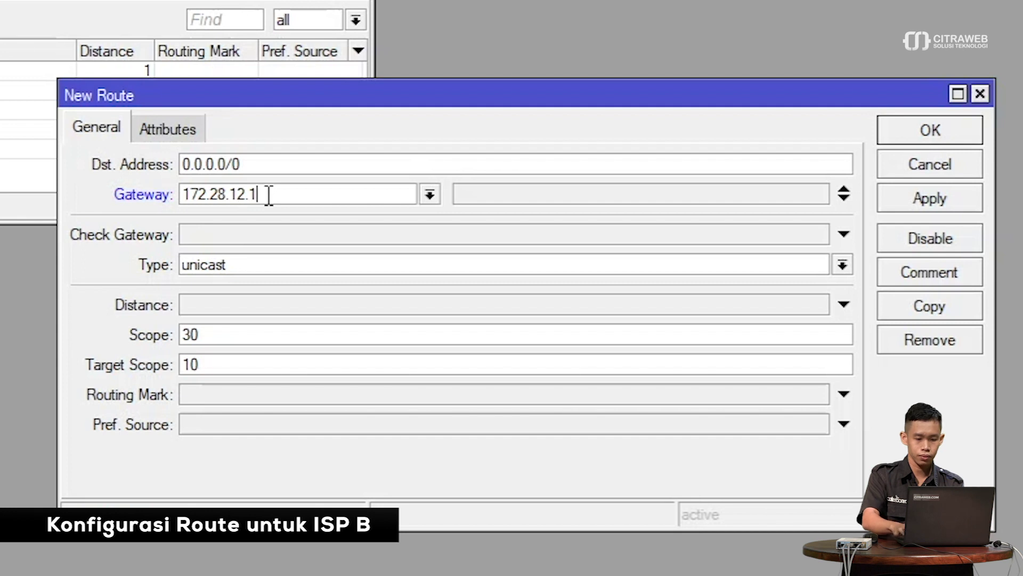
- Assign the routing mark via-ISP-B to the new route, add the comment via-ISP-B, and save the route
left_click(218, 395)
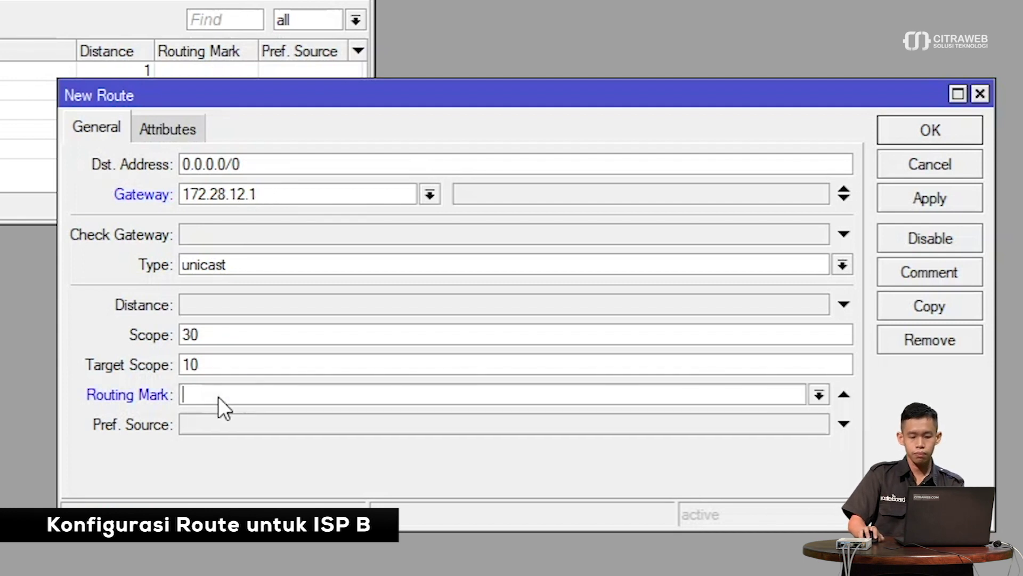
left_click(821, 397)
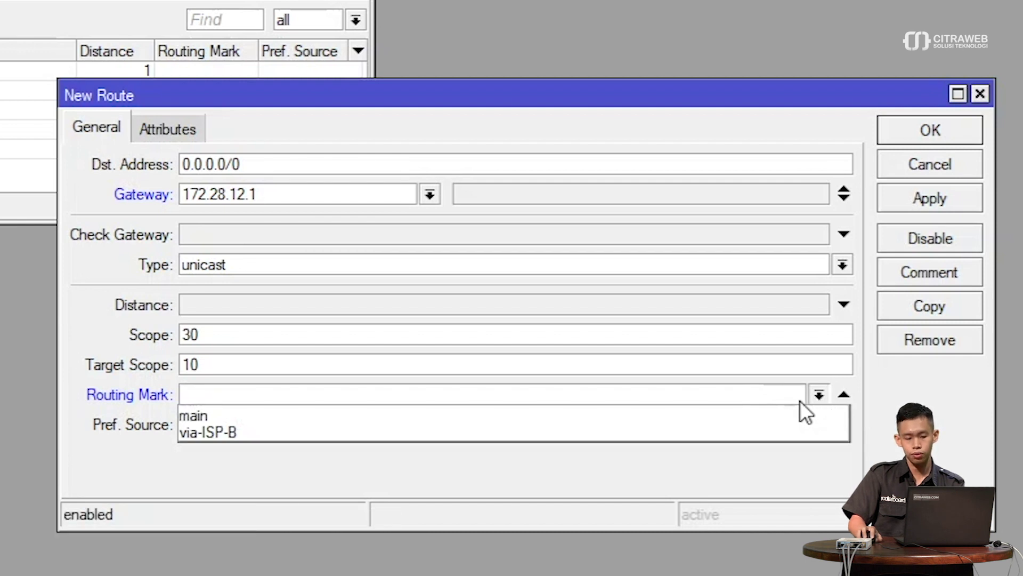
left_click(699, 432)
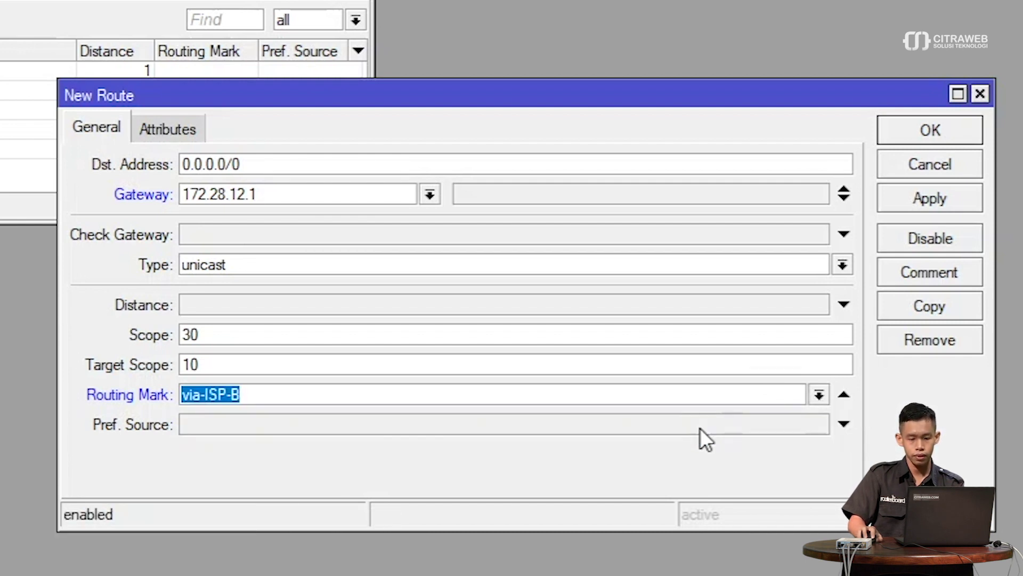
left_click(918, 272)
type("via-ISP-B")
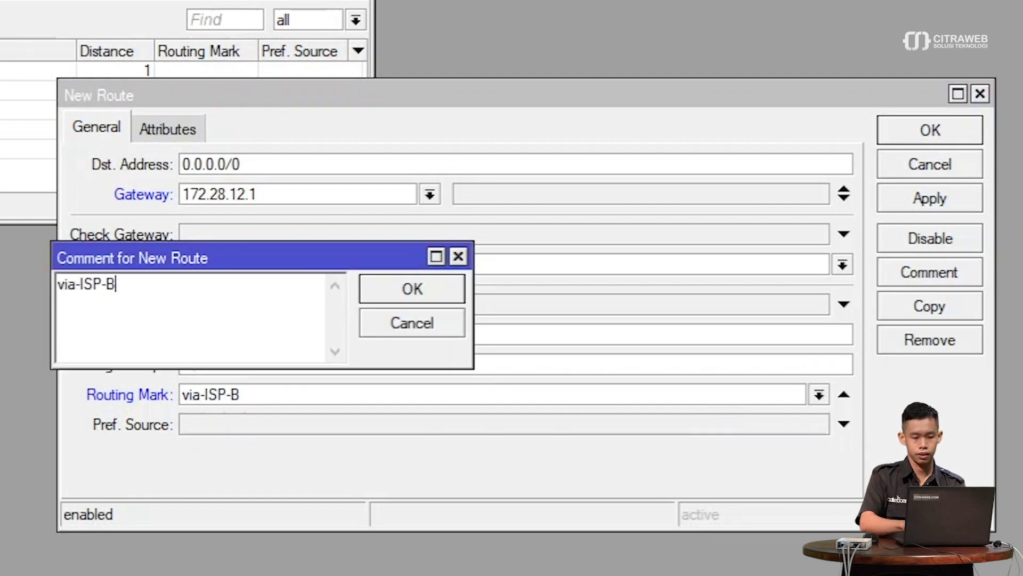
left_click(401, 289)
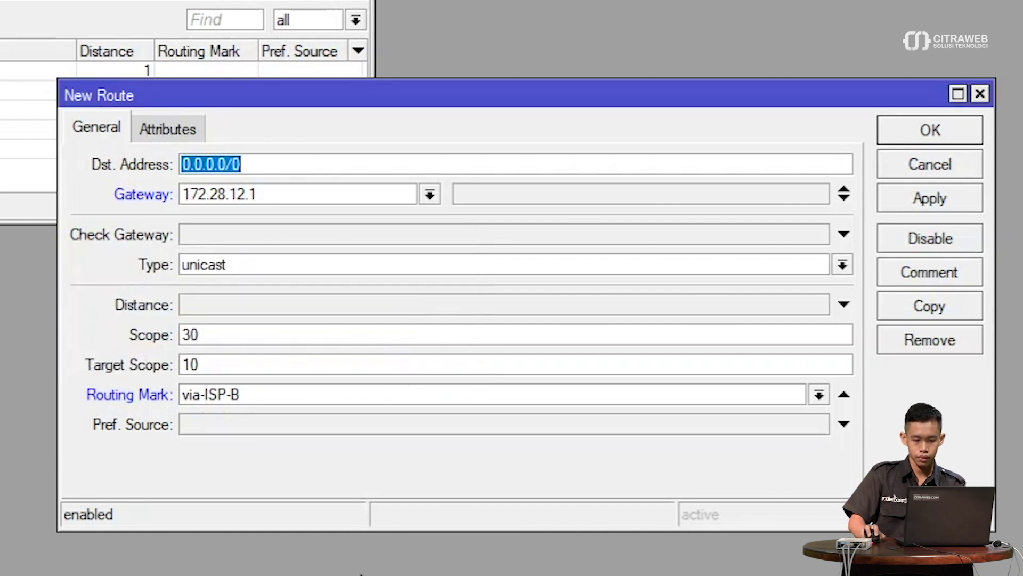
left_click(941, 136)
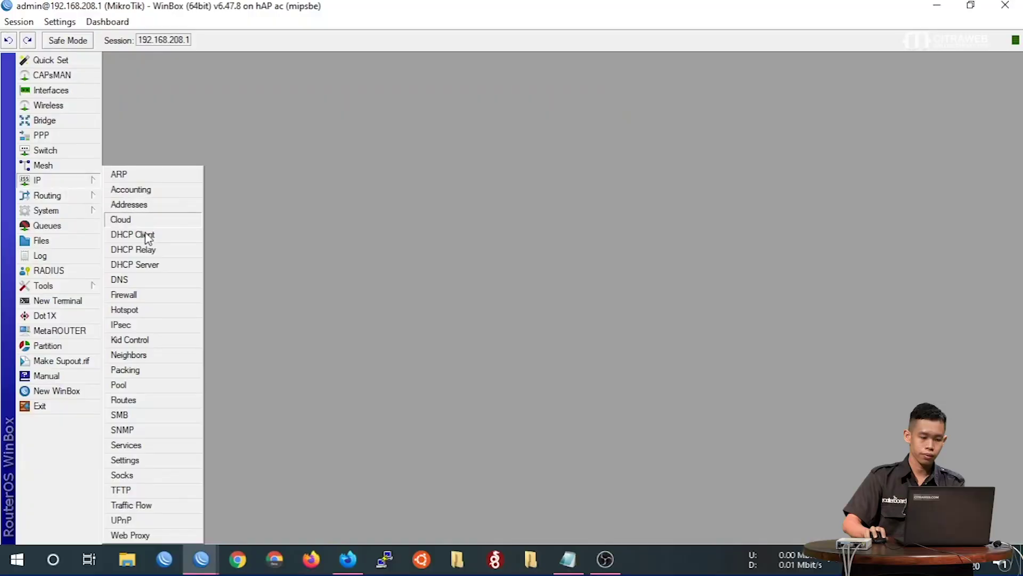
- Open the firewall address lists, move that window aside, and open the interface list to monitor traffic
left_click(141, 295)
left_click(466, 127)
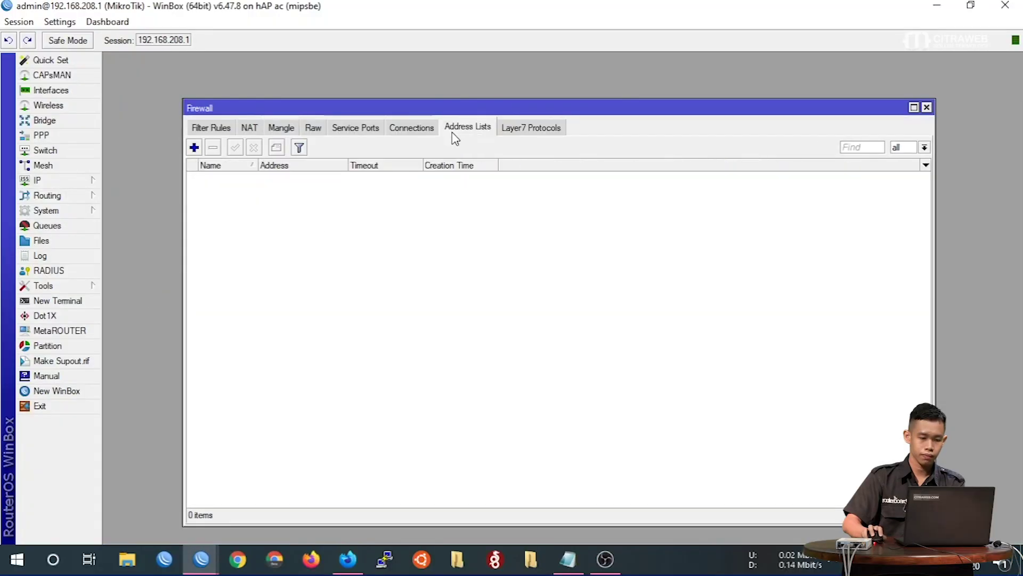
left_click_drag(436, 108, 522, 128)
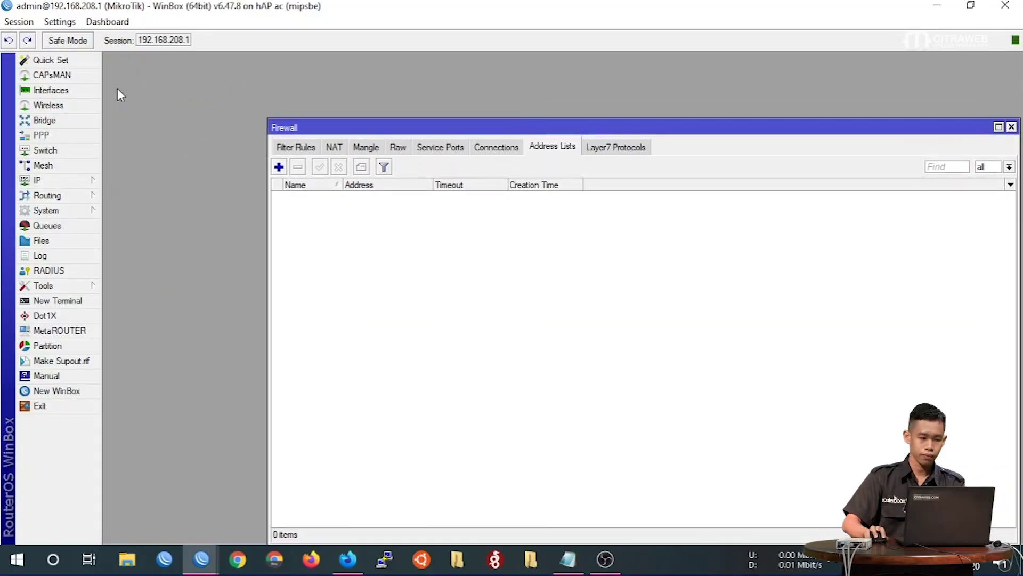
left_click(49, 90)
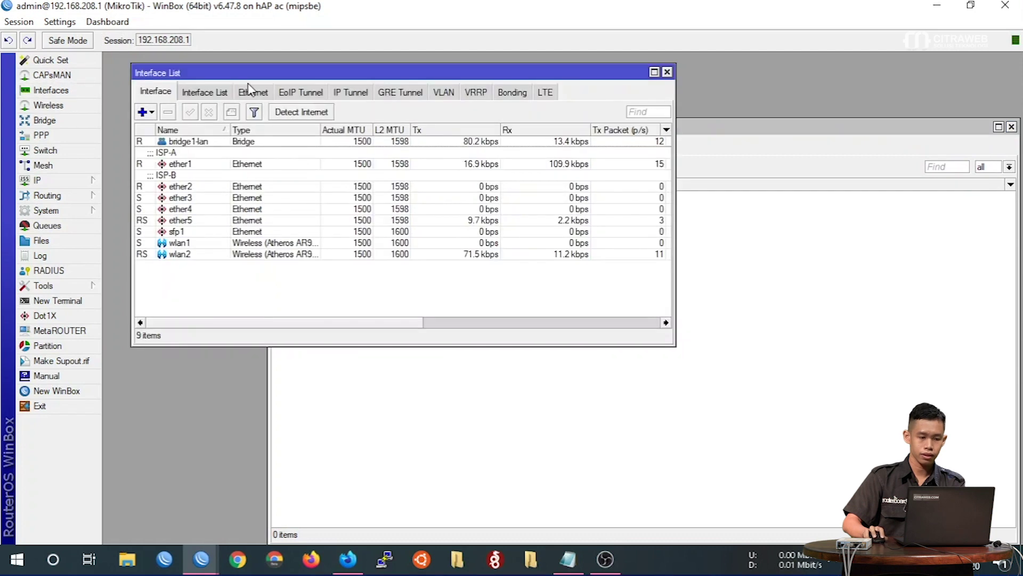
- Run Torch on bridge1-lan with protocol and port collection enabled, keeping the interface list moved out of its way
left_click_drag(260, 79, 228, 67)
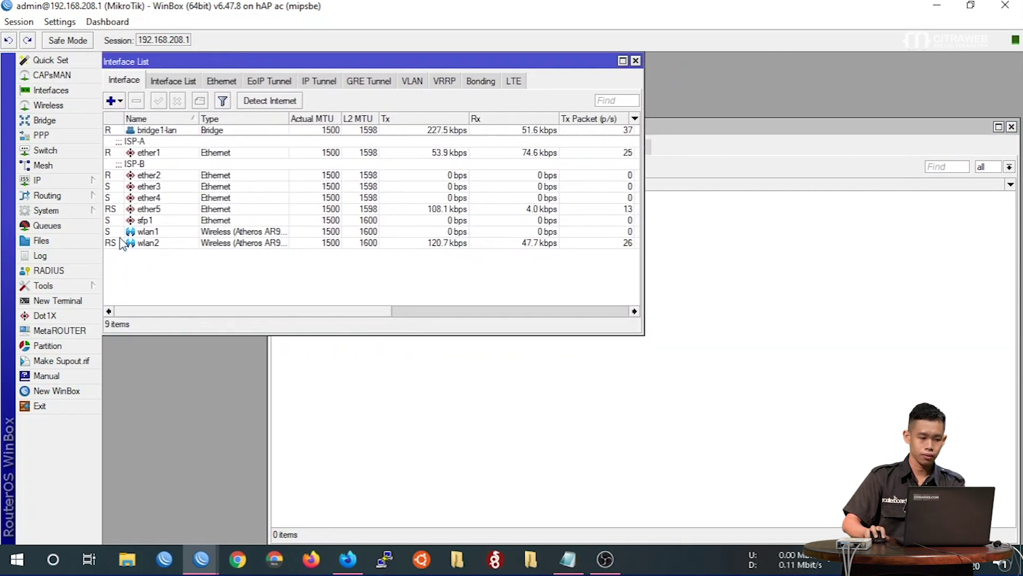
left_click(62, 288)
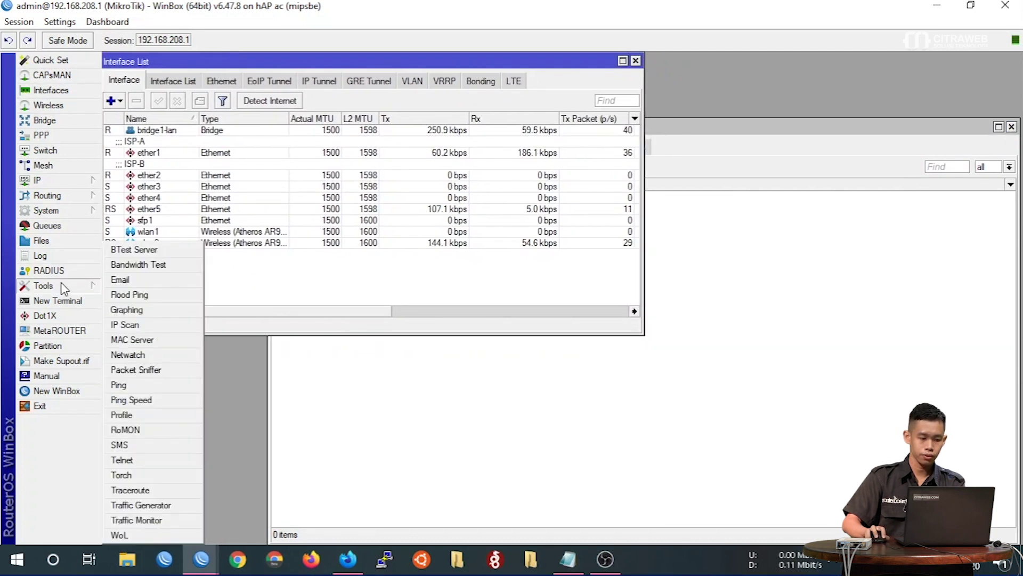
left_click(132, 477)
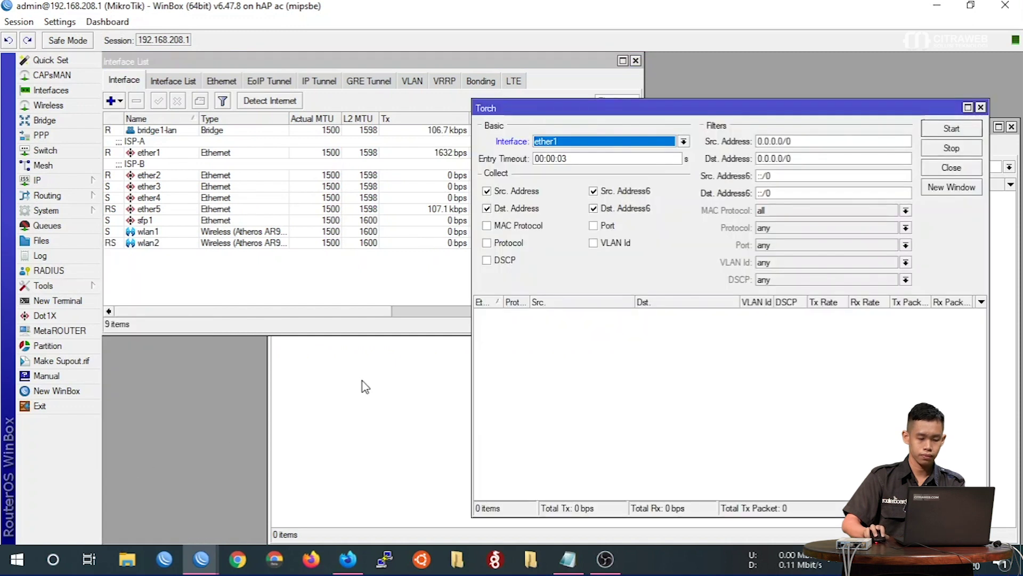
left_click(498, 244)
left_click(598, 228)
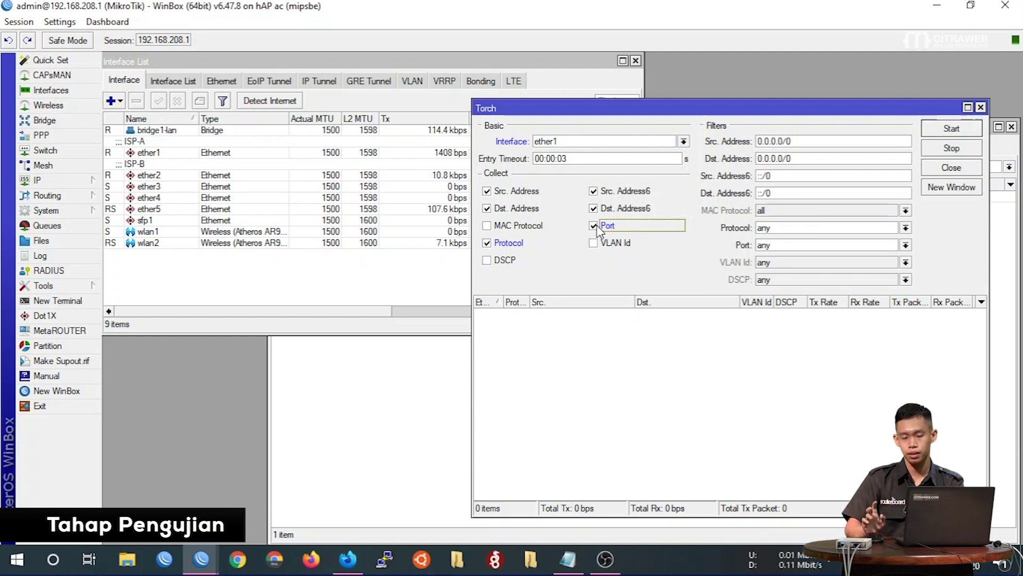
left_click(582, 142)
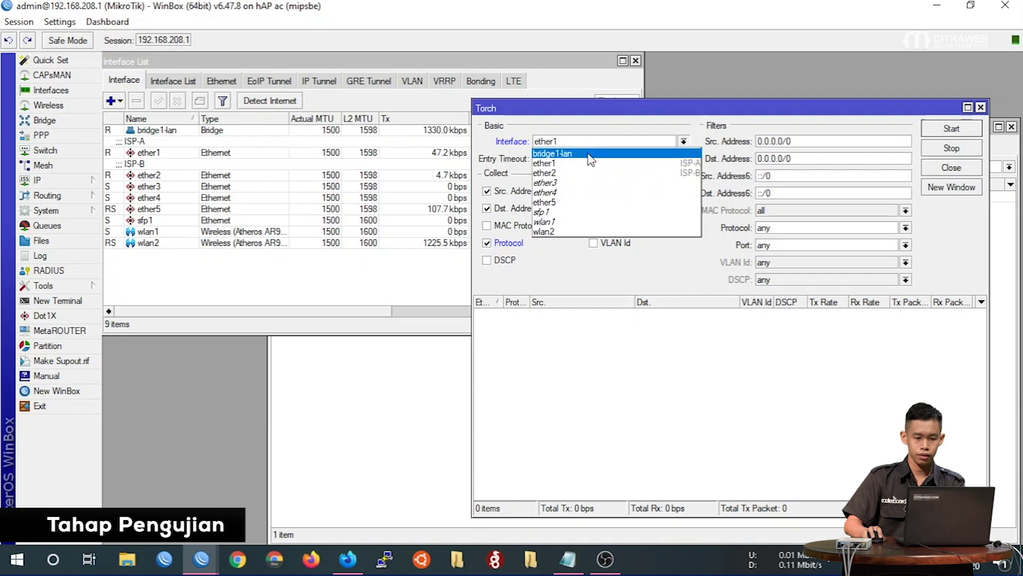
left_click(589, 155)
left_click(949, 133)
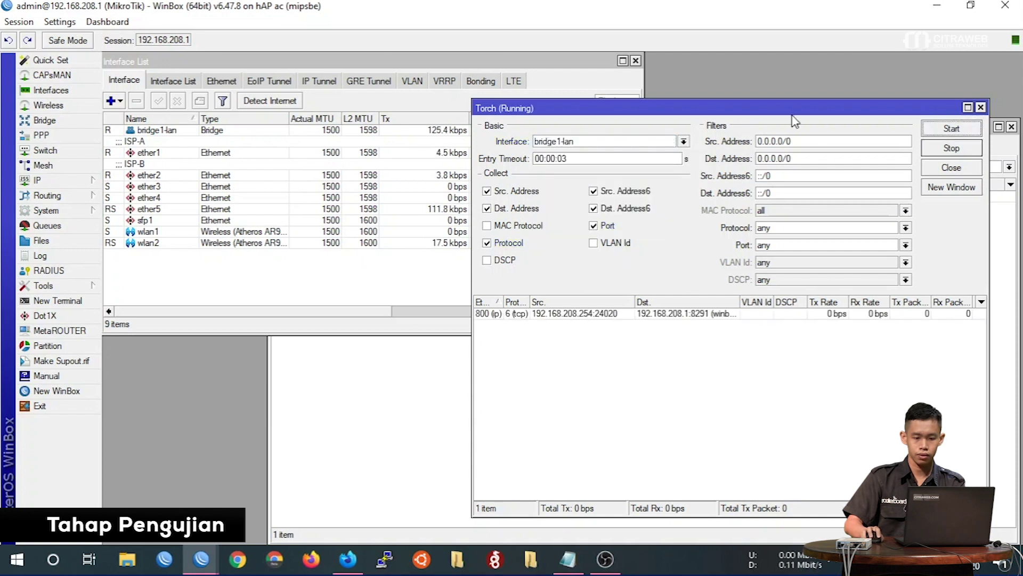
- Move Torch aside, bring the firewall address lists forward, and examine the collected game entry's address and timeout
left_click_drag(769, 106, 416, 184)
left_click(749, 137)
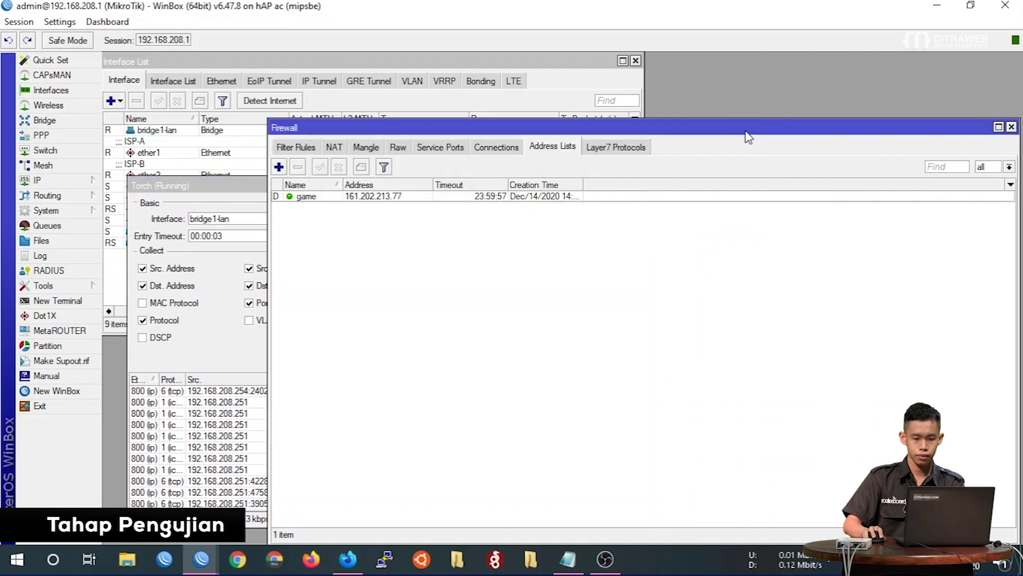
mouse_move(651, 129)
left_mouse_down()
mouse_move(667, 113)
mouse_move(655, 104)
mouse_move(647, 344)
mouse_move(655, 114)
mouse_move(654, 147)
left_mouse_up()
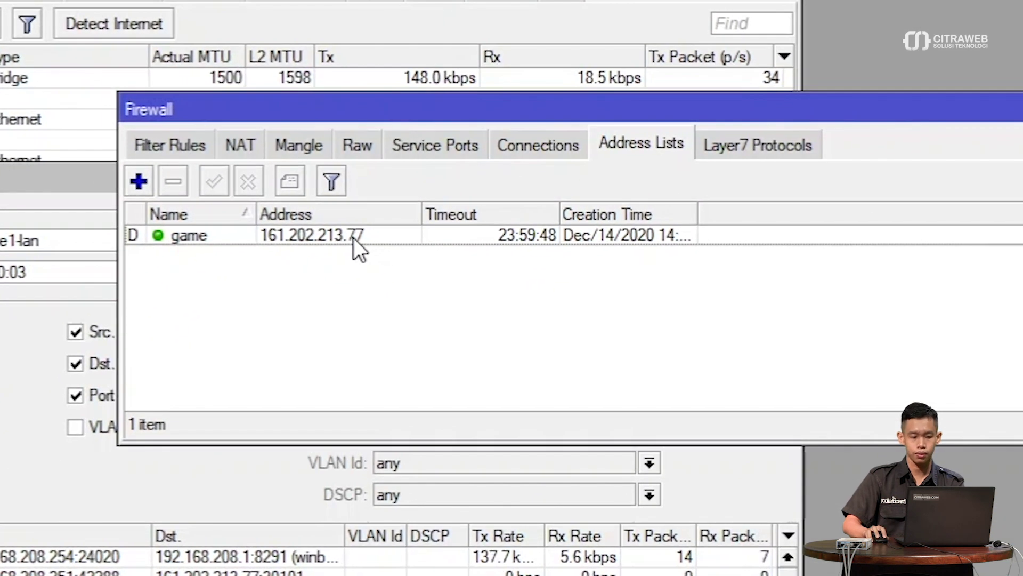
left_click(353, 238)
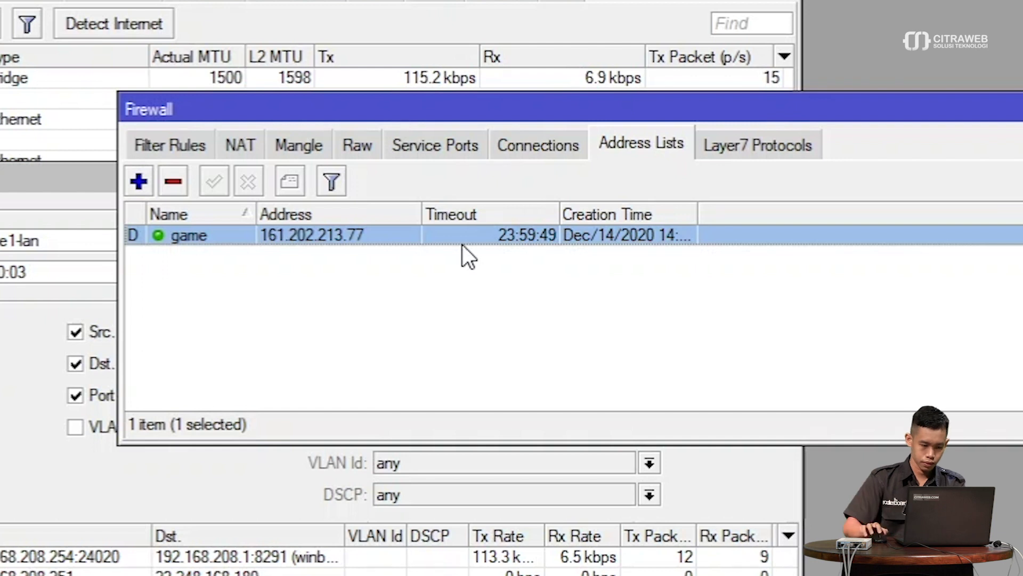
left_click_drag(442, 109, 497, 130)
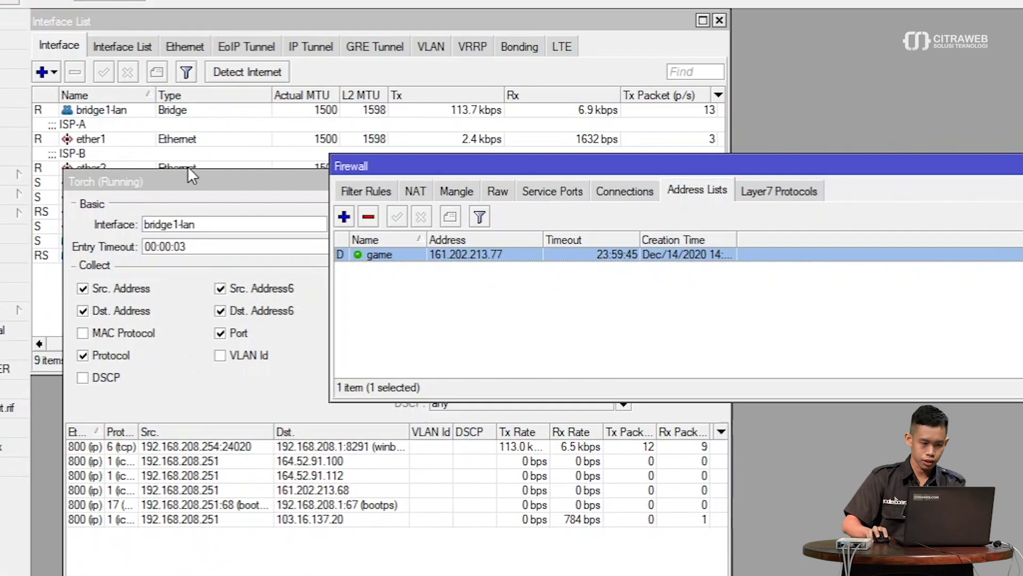
- Select the ISP-B interface ether2, shorten the interface list window, and place Torch below it so both stay readable
left_click(29, 143)
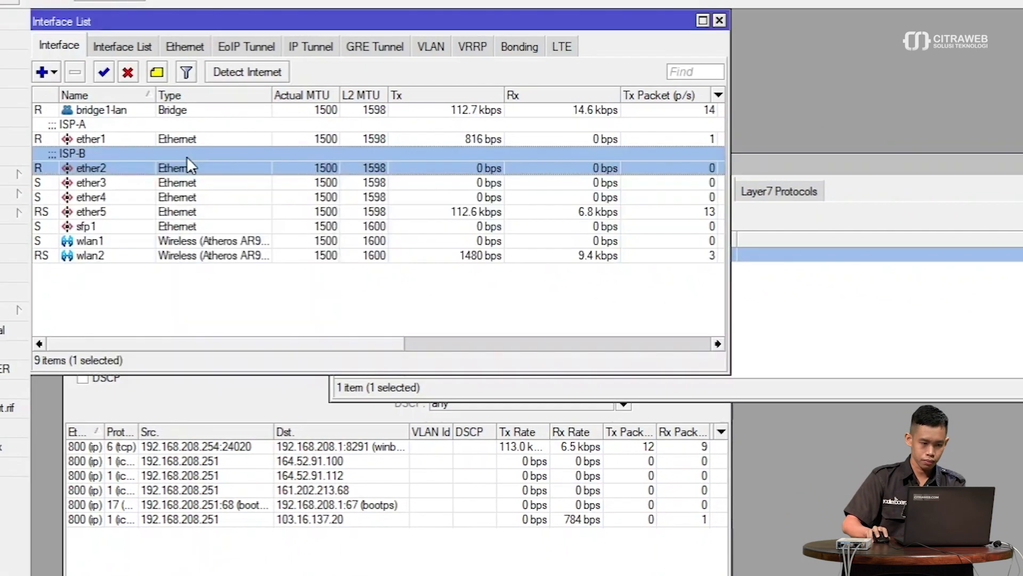
left_click_drag(238, 373, 234, 234)
left_click(240, 403)
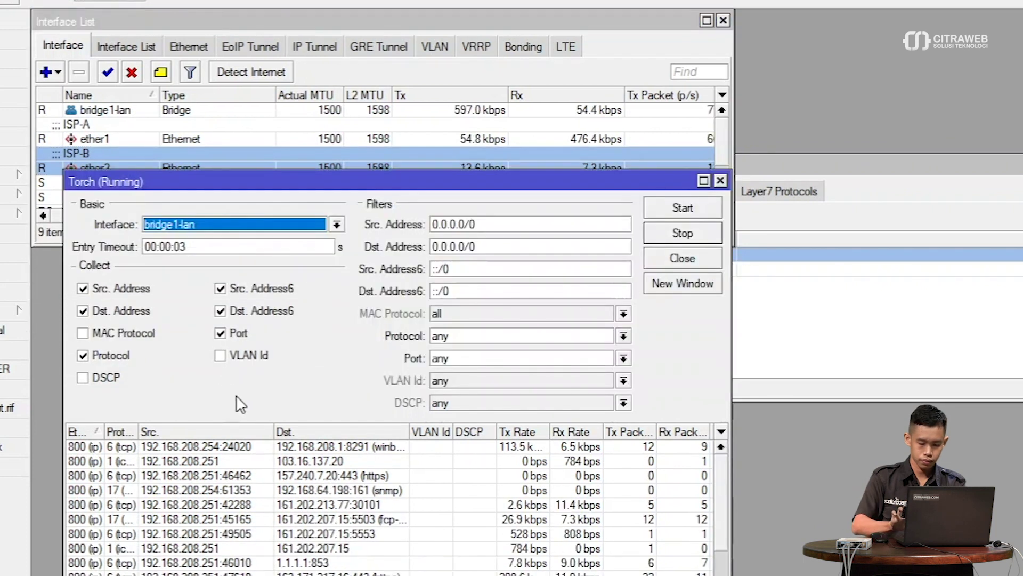
left_click_drag(366, 177, 357, 258)
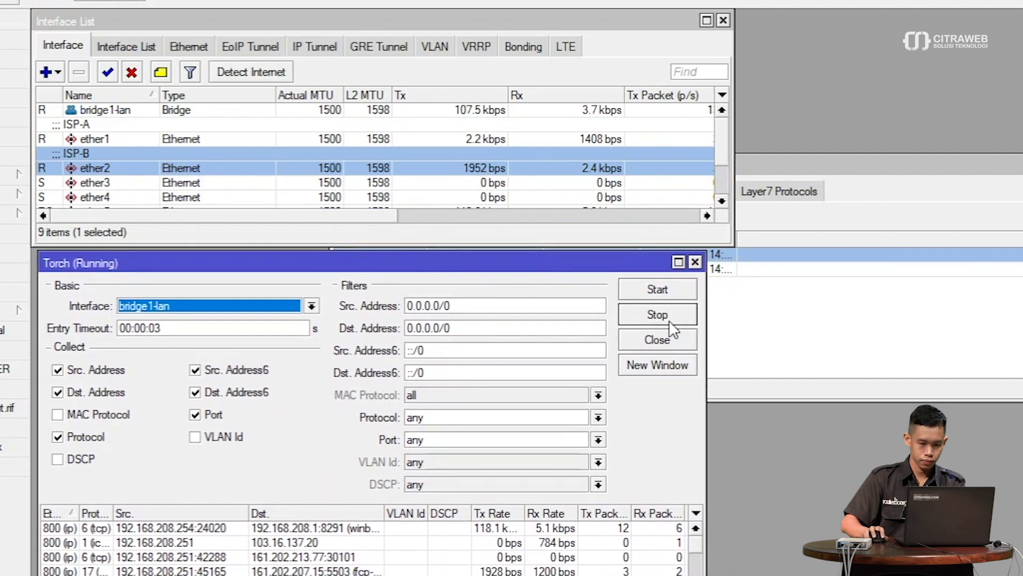
- Move the firewall window clear of Torch and examine the game address list entry 161.202.207.15
left_click(767, 283)
left_click_drag(574, 162, 933, 202)
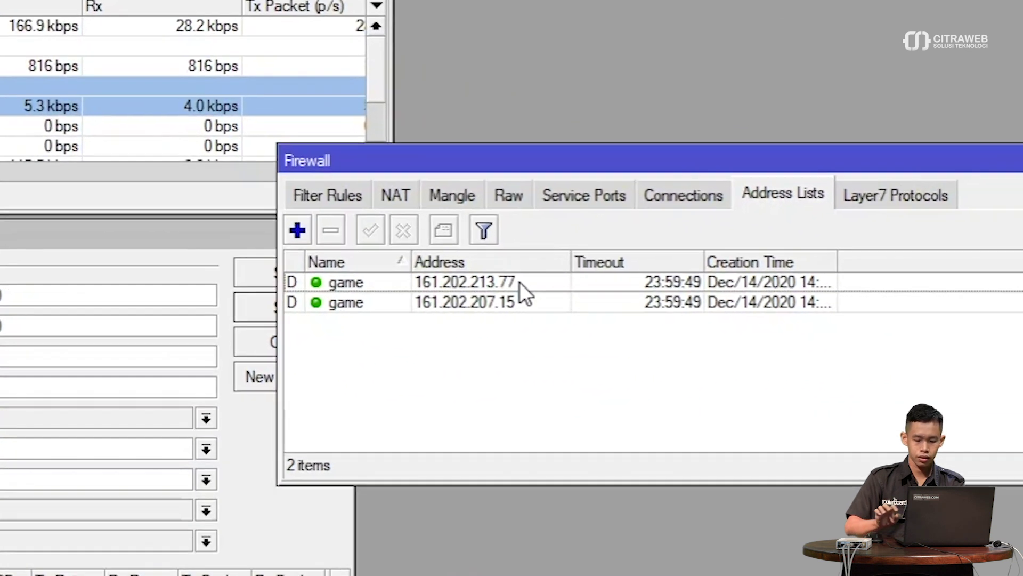
left_click(472, 303)
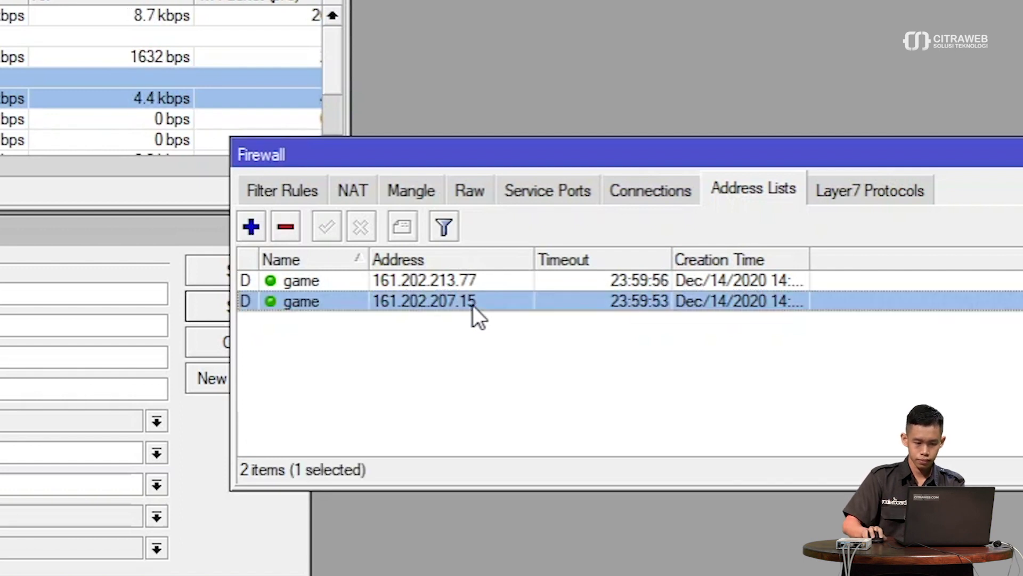
left_click(560, 376)
- Widen Torch's destination column and inspect the connection to 161.202.207.15:5503
left_click_drag(124, 248, 330, 256)
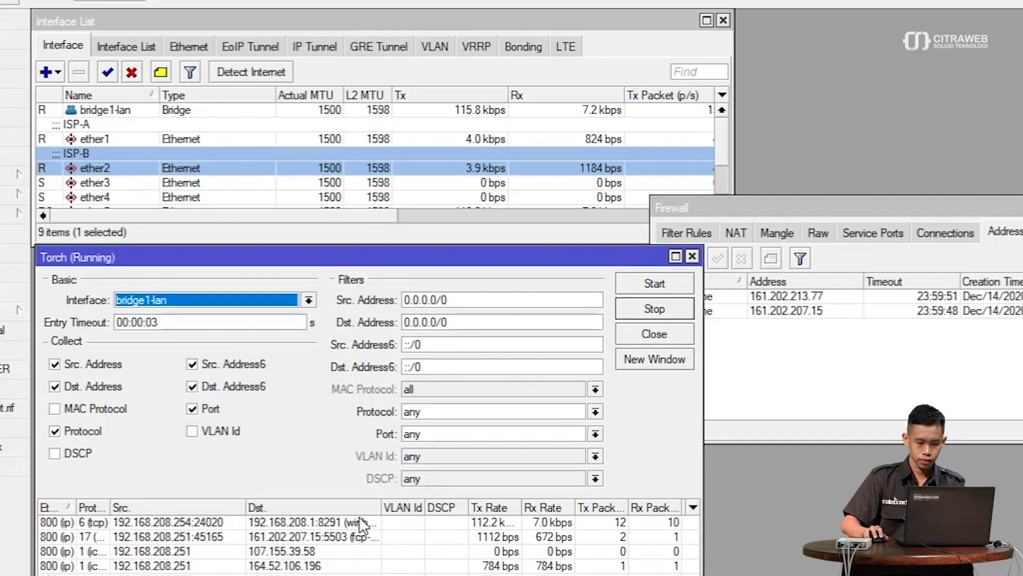
left_click_drag(381, 507, 445, 507)
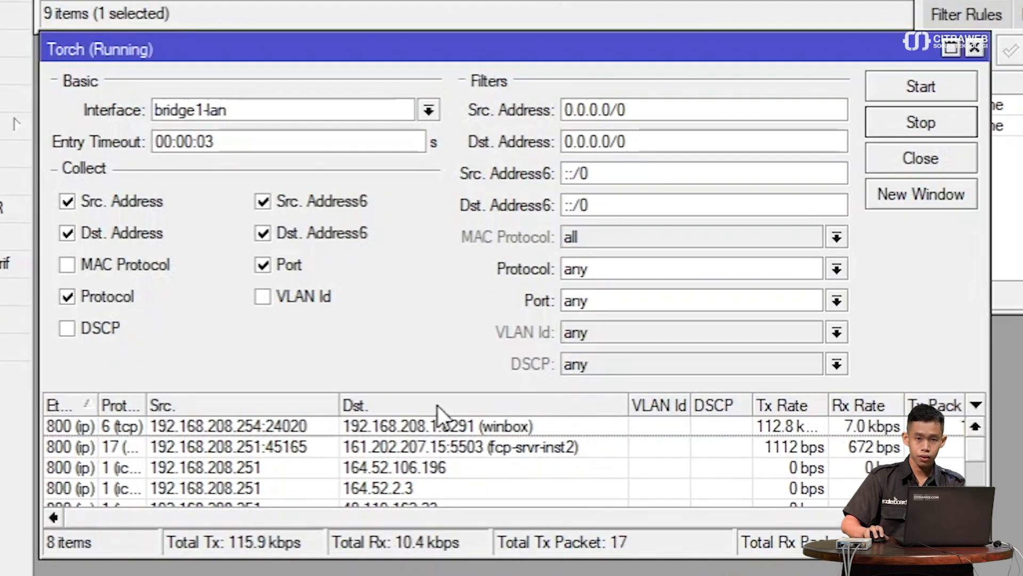
left_click(475, 449)
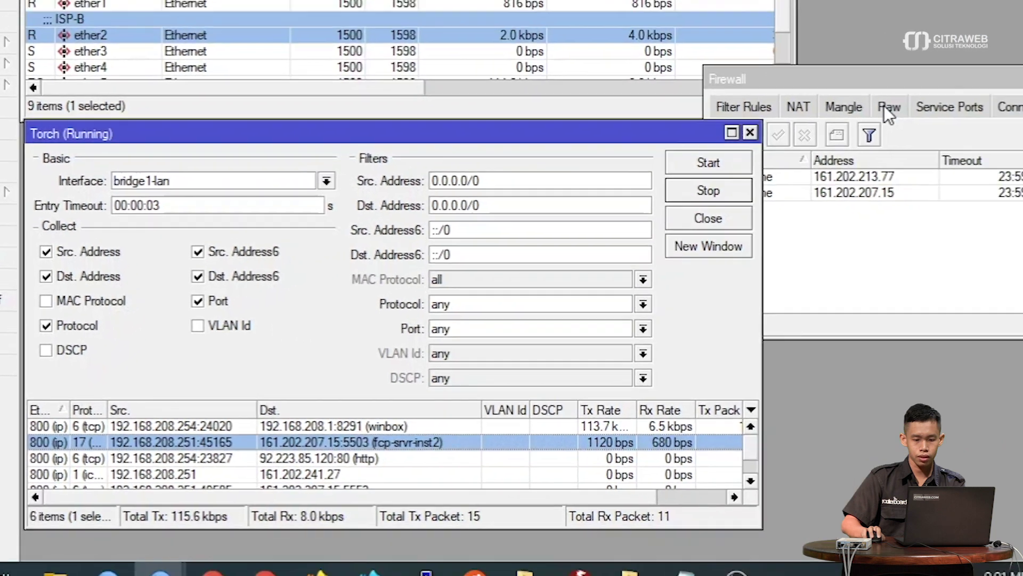
- Review the UDP raw rule's destination ports against the Torch connection, and close the rule without changes
left_click(858, 105)
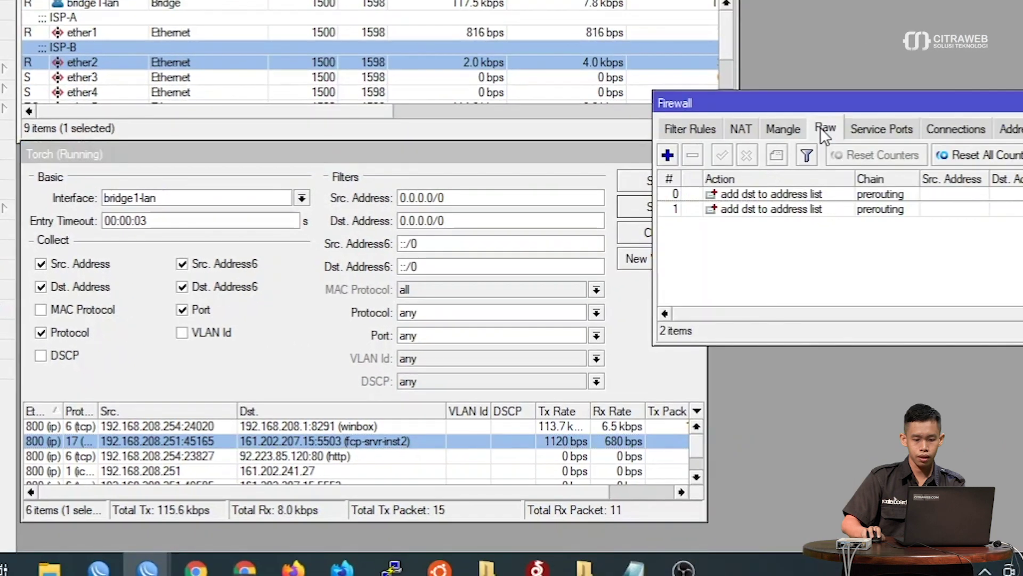
double_click(862, 207)
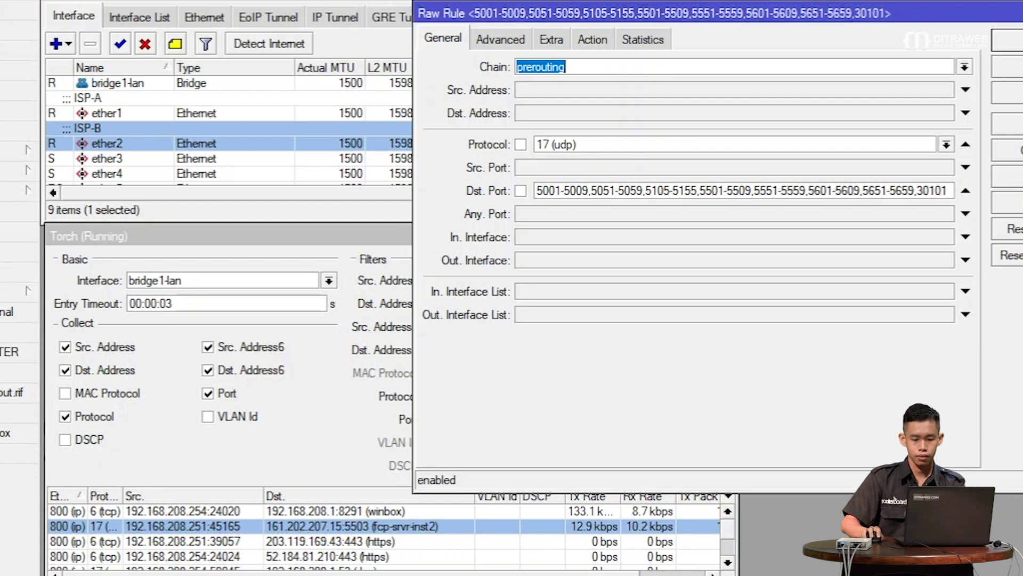
left_click(1007, 67)
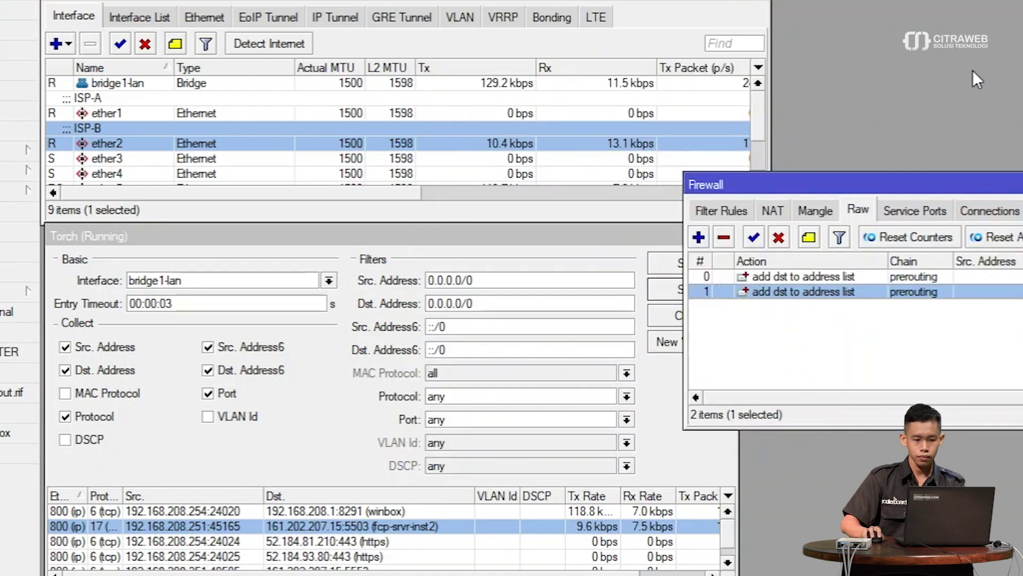
- Compare the live traffic on ether1 (ISP-A) and ether2 (ISP-B) in the interface list
left_click(176, 113)
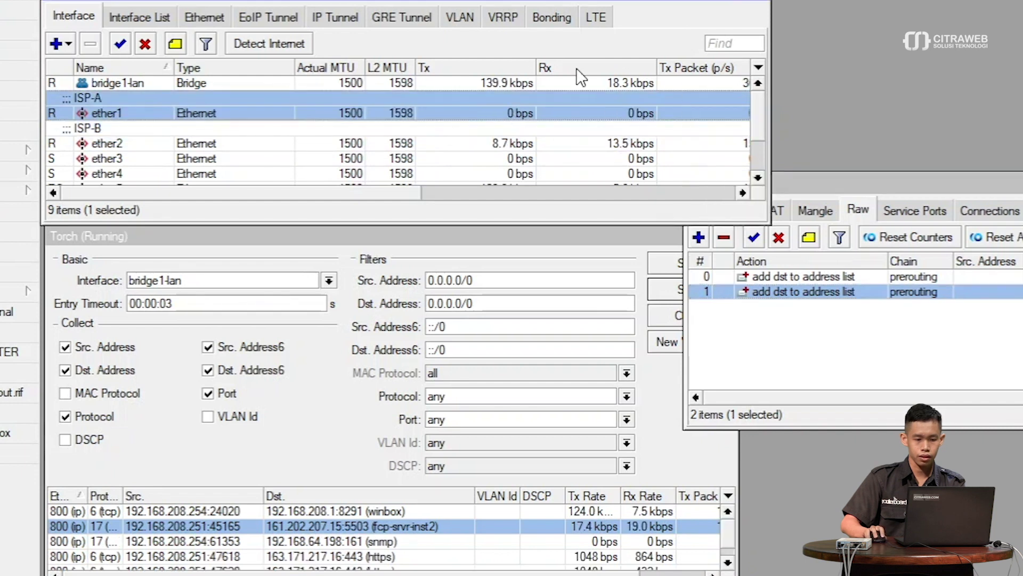
left_click(125, 131)
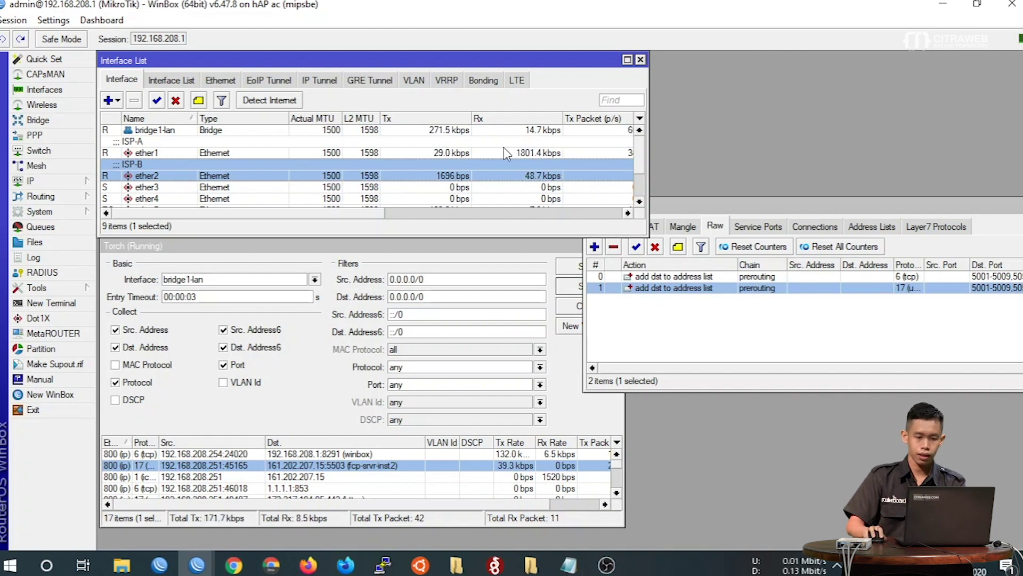
left_click(516, 153)
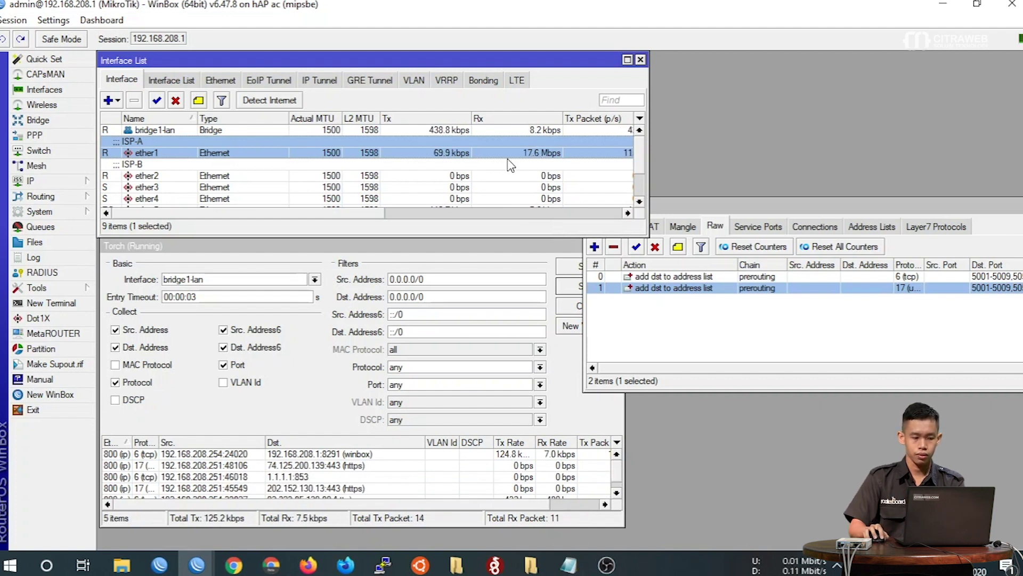
left_click(490, 175)
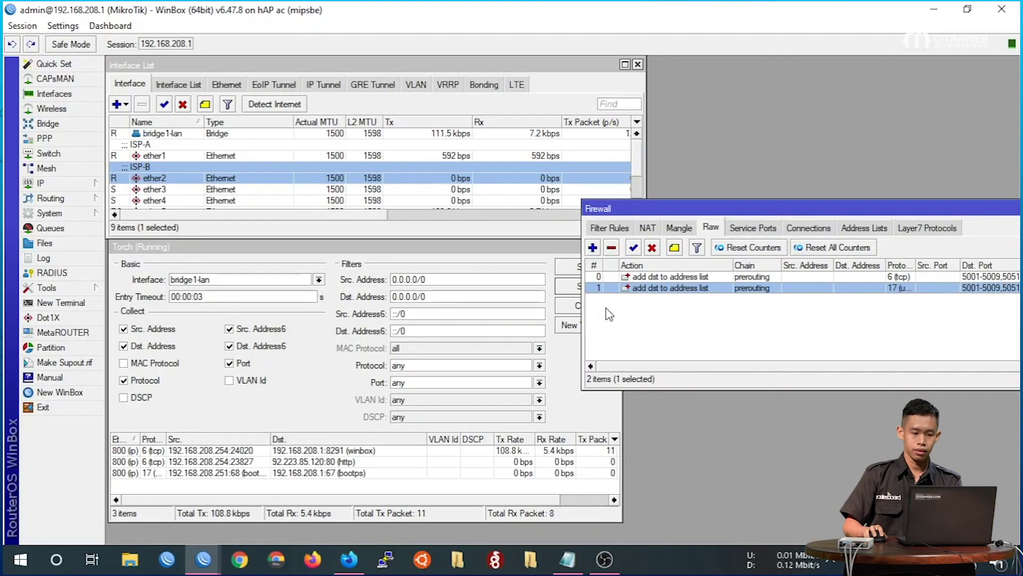
- Close the interface list and Torch, and move the firewall window fully into view
left_click(638, 63)
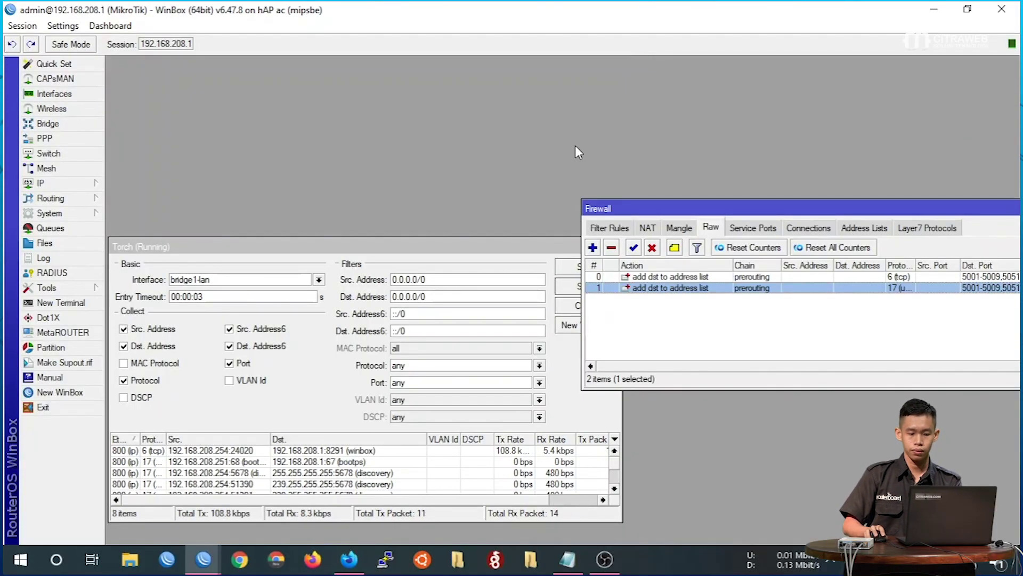
left_click(524, 240)
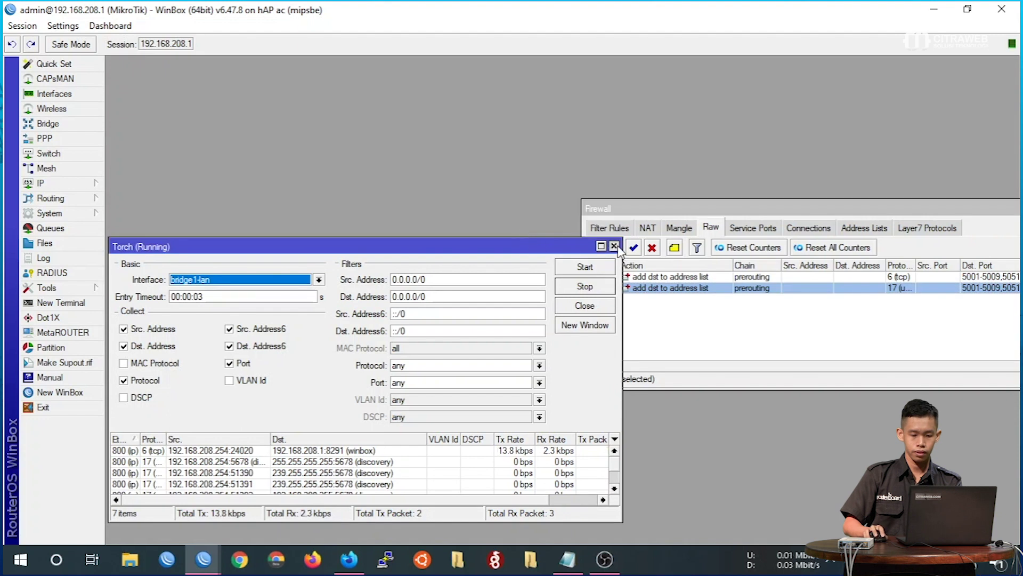
left_click(614, 245)
left_click_drag(615, 205, 173, 161)
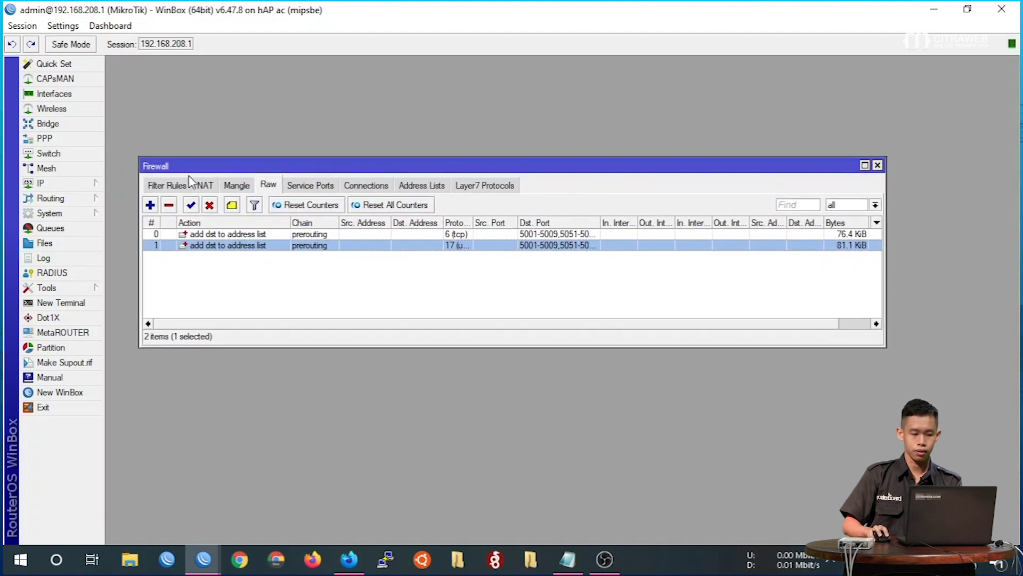
- Start a new raw firewall rule that matches the content .facebook.com
left_click(150, 206)
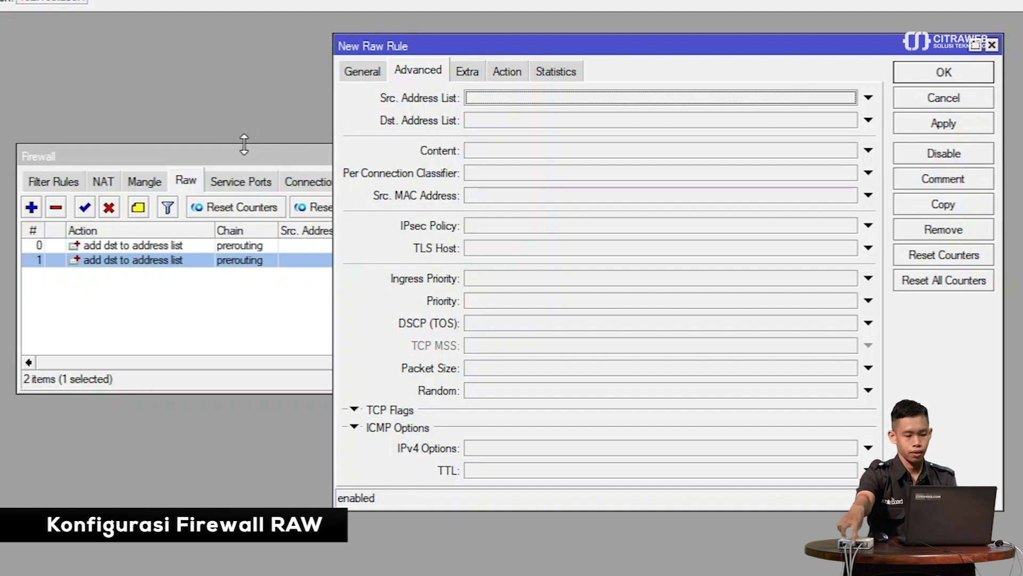
left_click(347, 75)
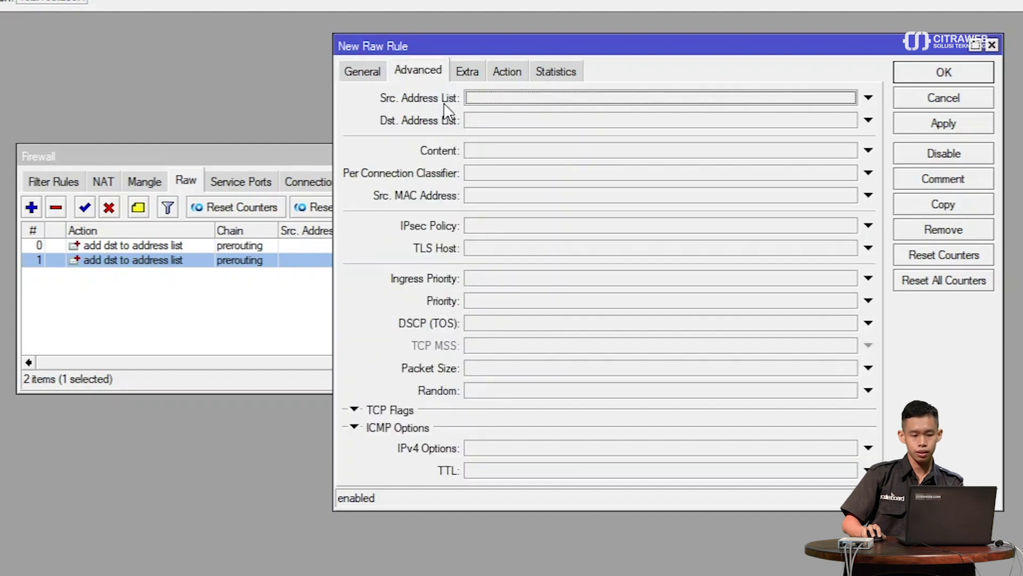
left_click(483, 151)
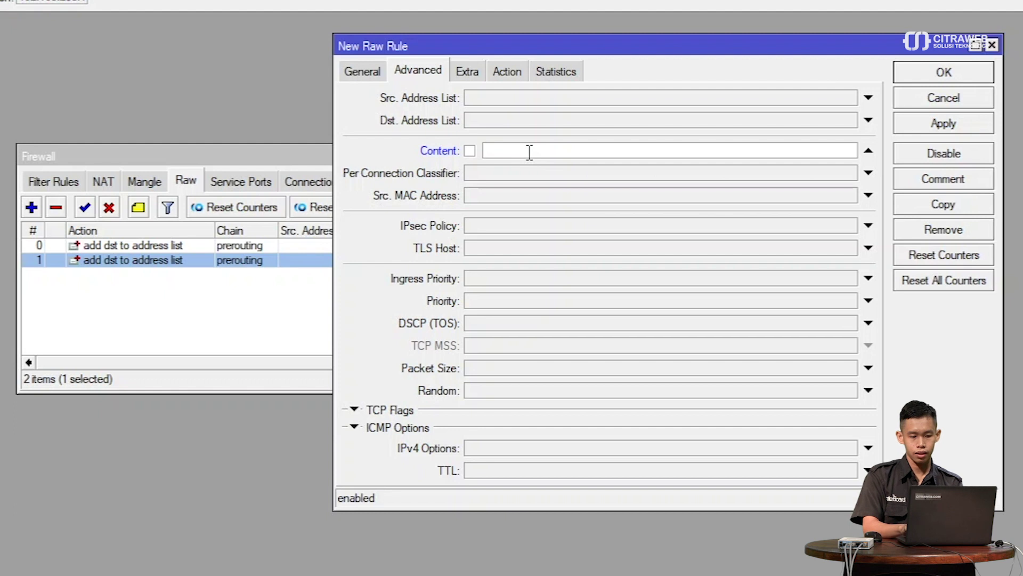
type(".facebo")
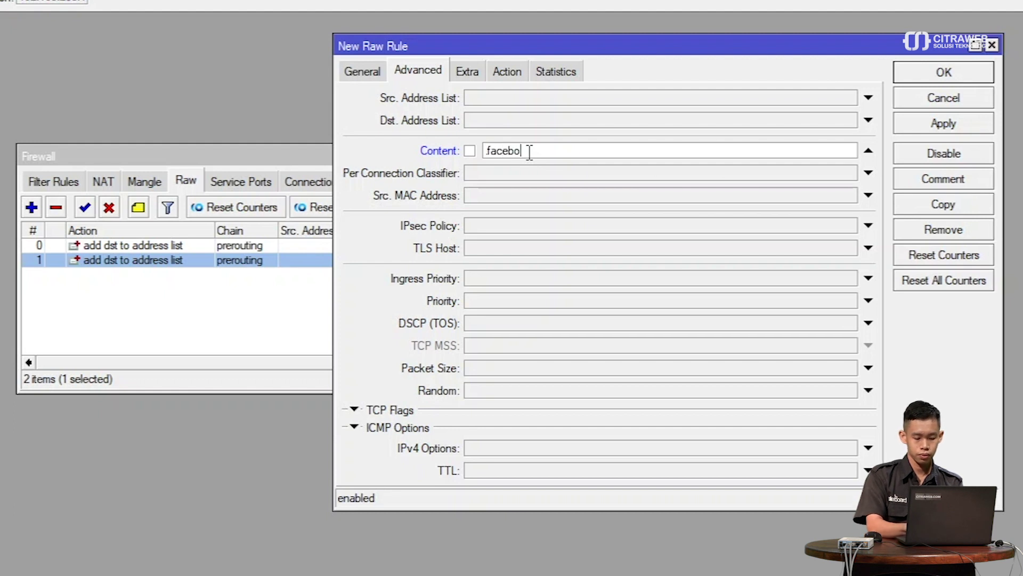
type("ok.com")
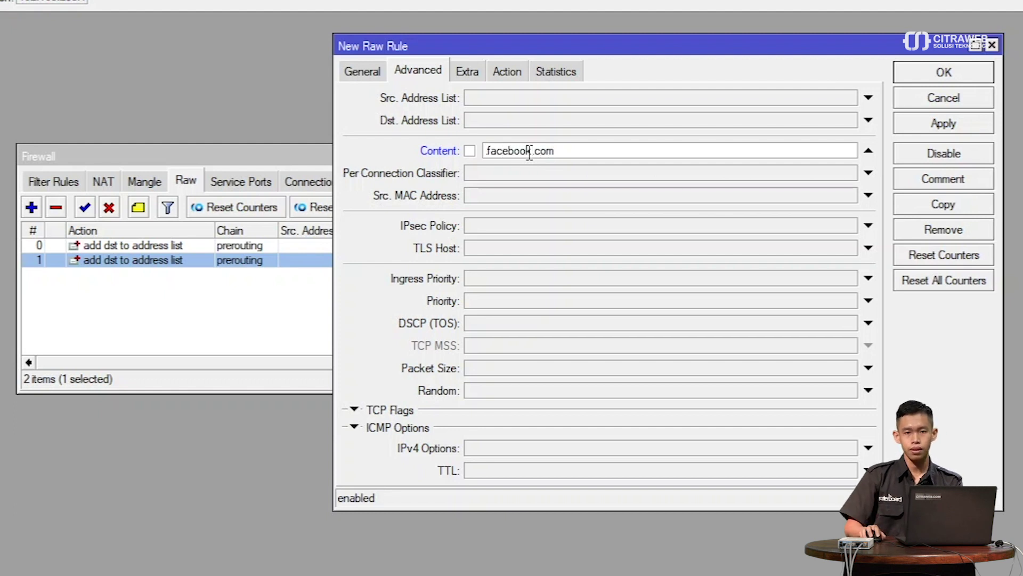
- Have the .facebook.com raw rule add destinations to address list facebook with timeout 1d 00:00:00, and apply it
left_click(512, 73)
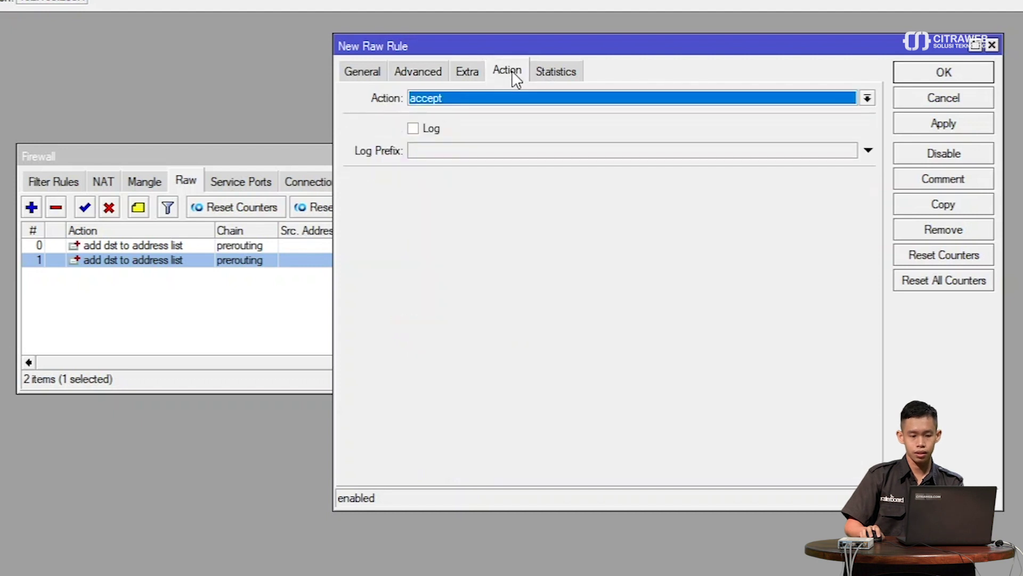
left_click(488, 96)
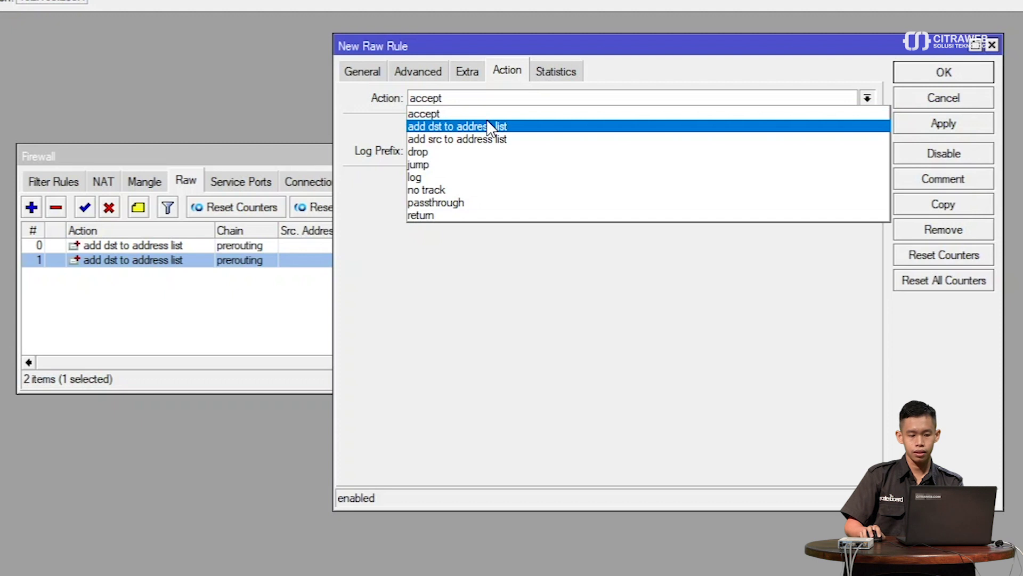
left_click(496, 128)
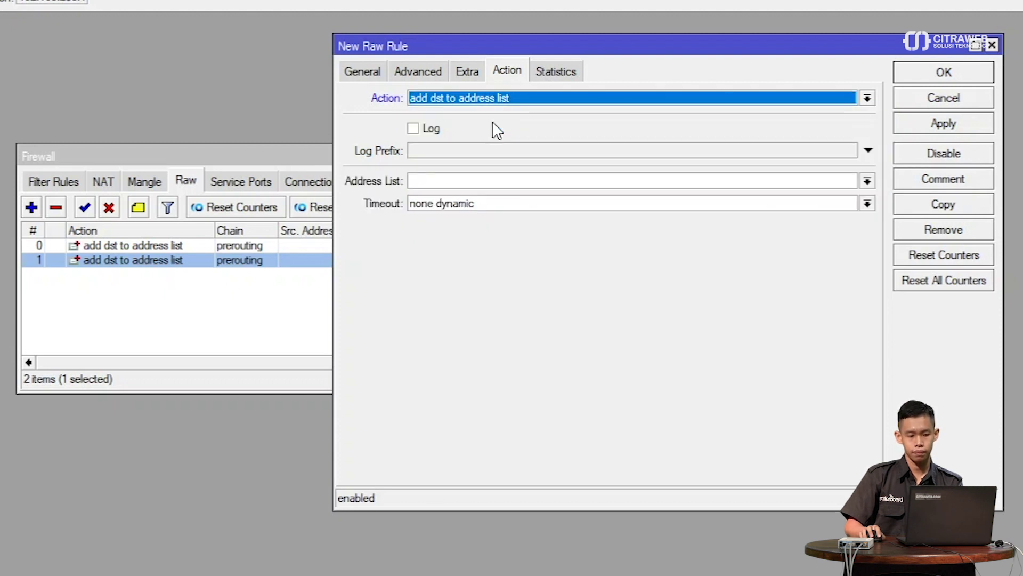
left_click(487, 176)
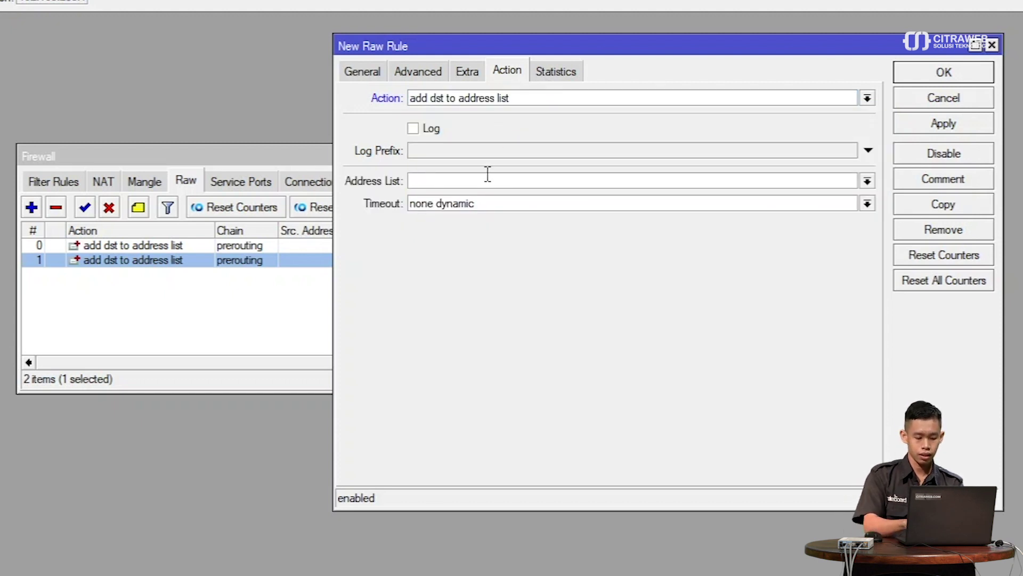
type("facebook")
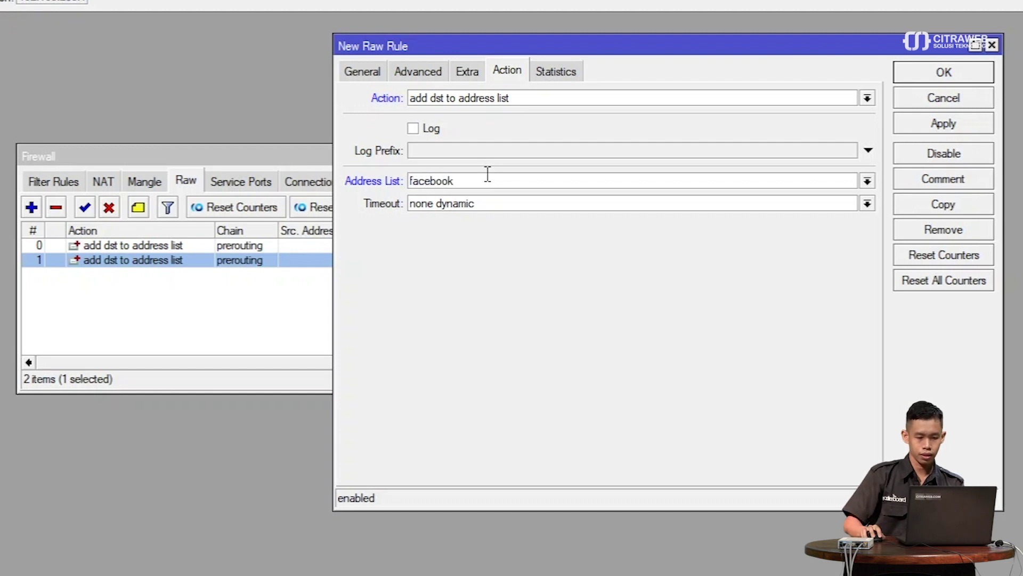
triple_click(498, 202)
type("1d 00")
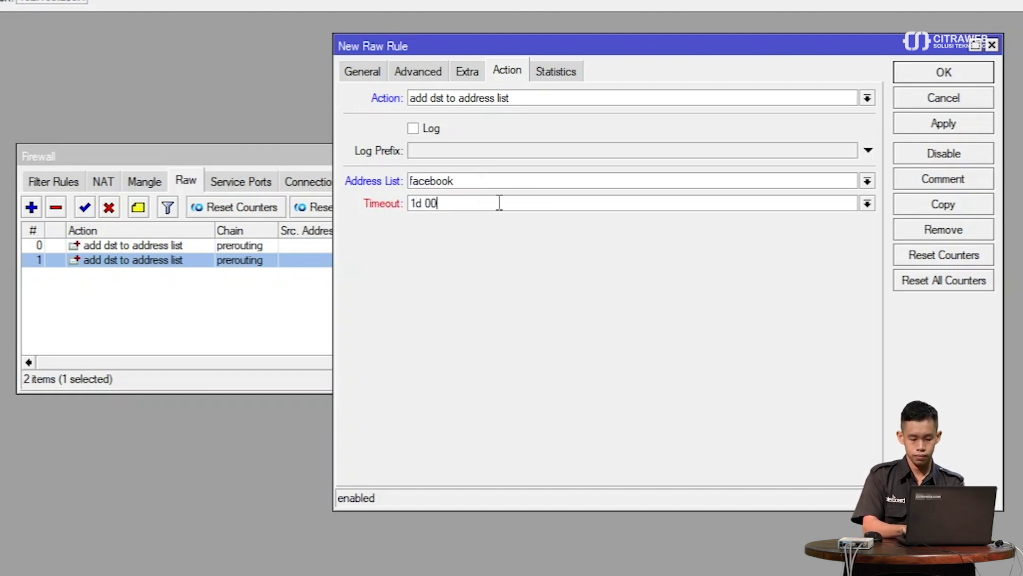
type(":00:00")
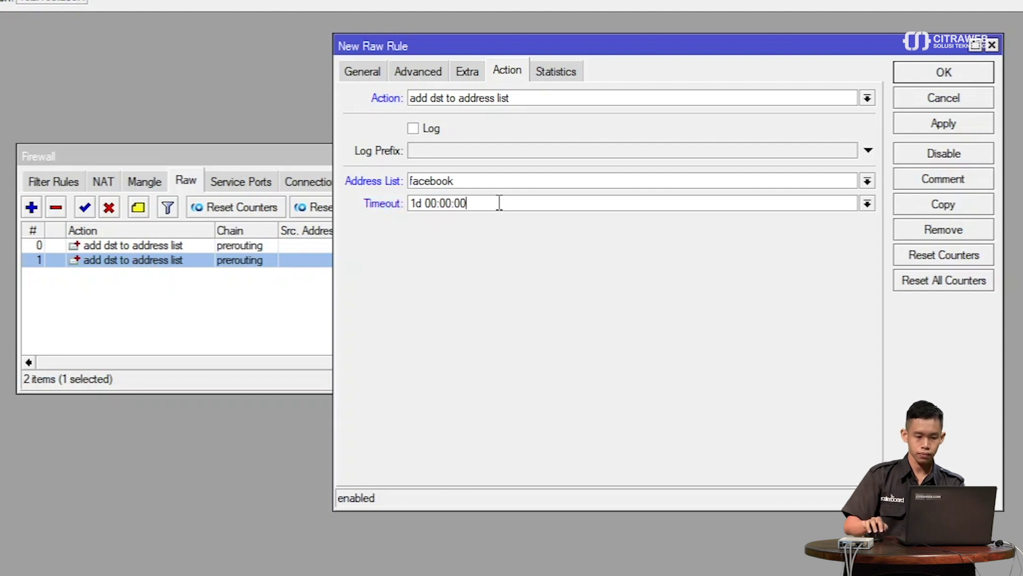
left_click(378, 74)
left_click(406, 70)
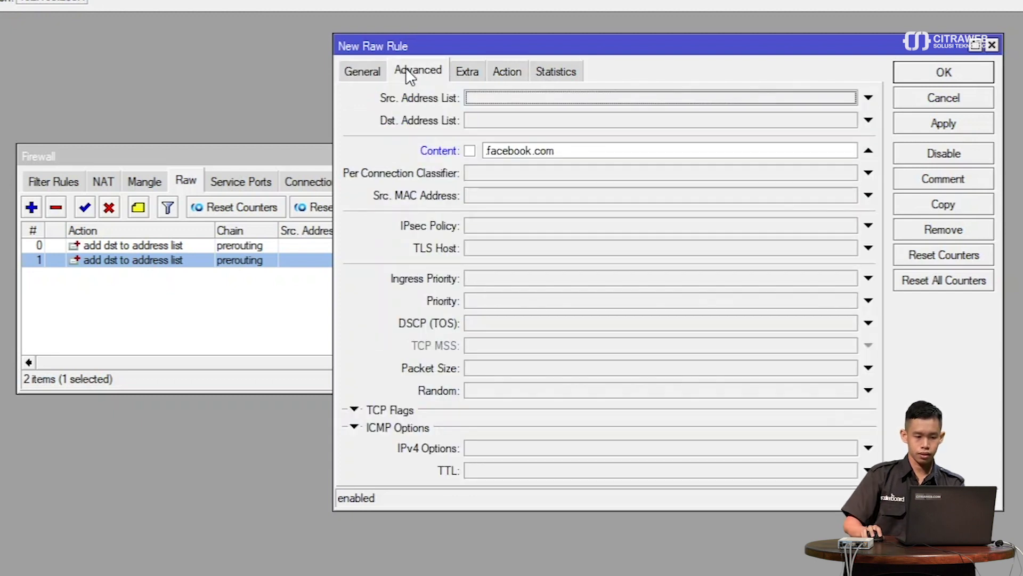
left_click(954, 127)
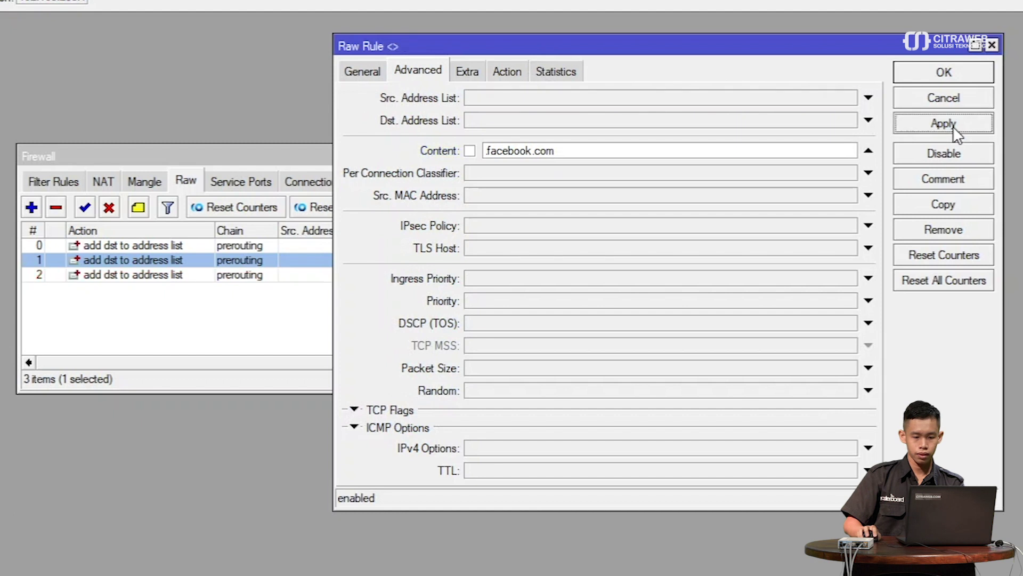
- Duplicate the .facebook.com raw rule with its content changed to .fbcdn.net, then save and close both rules
left_click(966, 201)
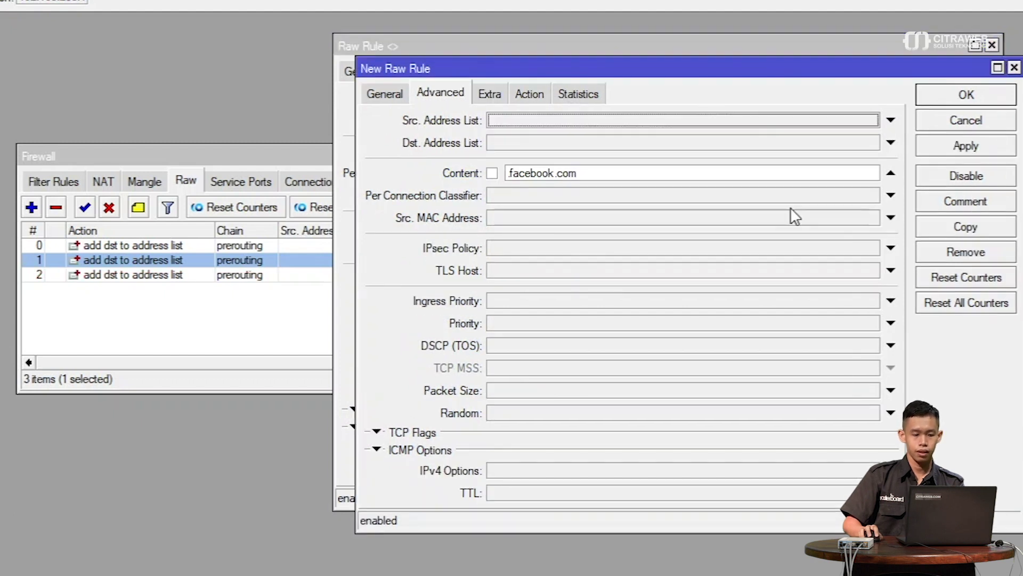
left_click(591, 173)
left_click_drag(591, 173, 509, 175)
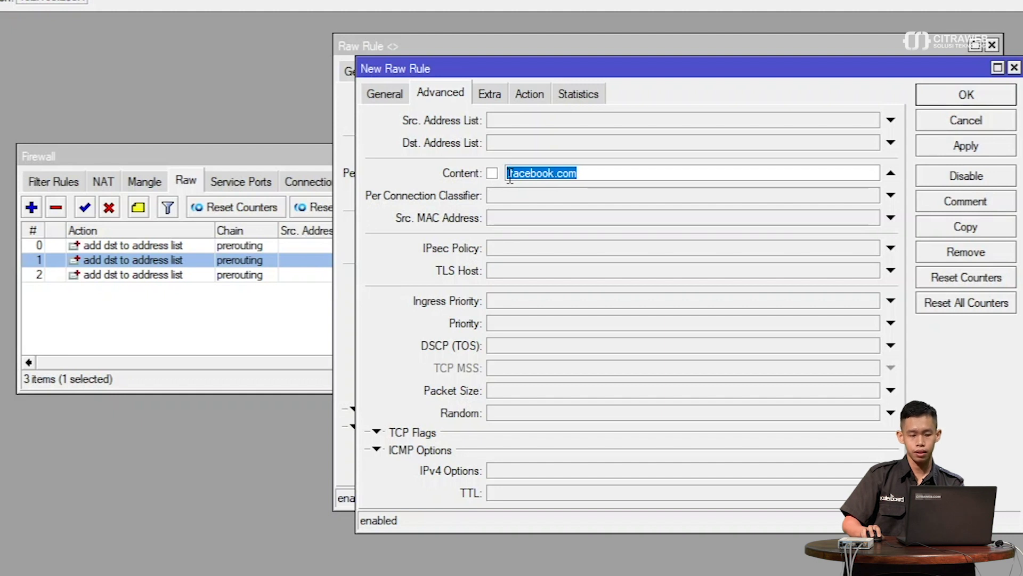
type(".fbcdn.net")
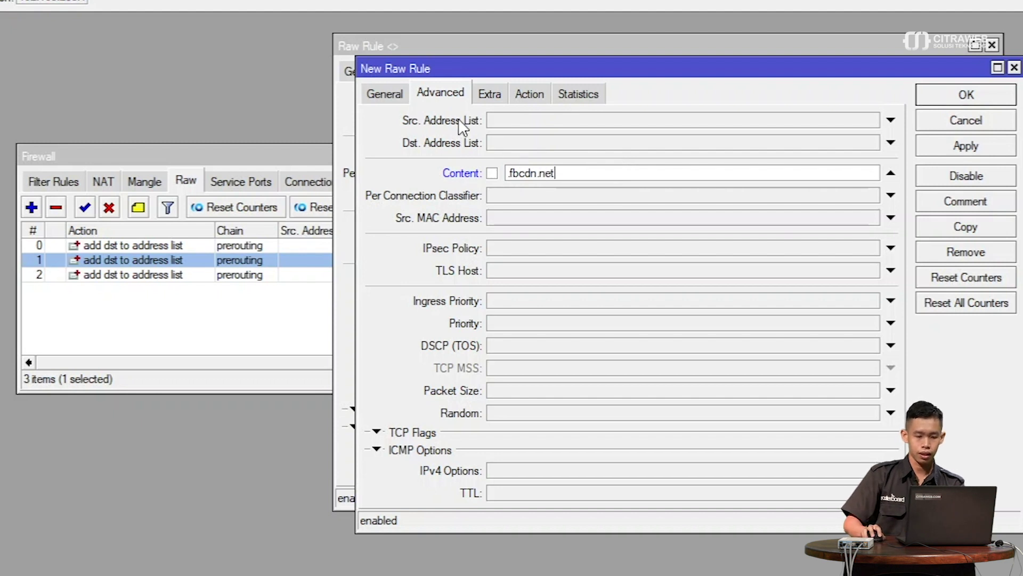
left_click(398, 93)
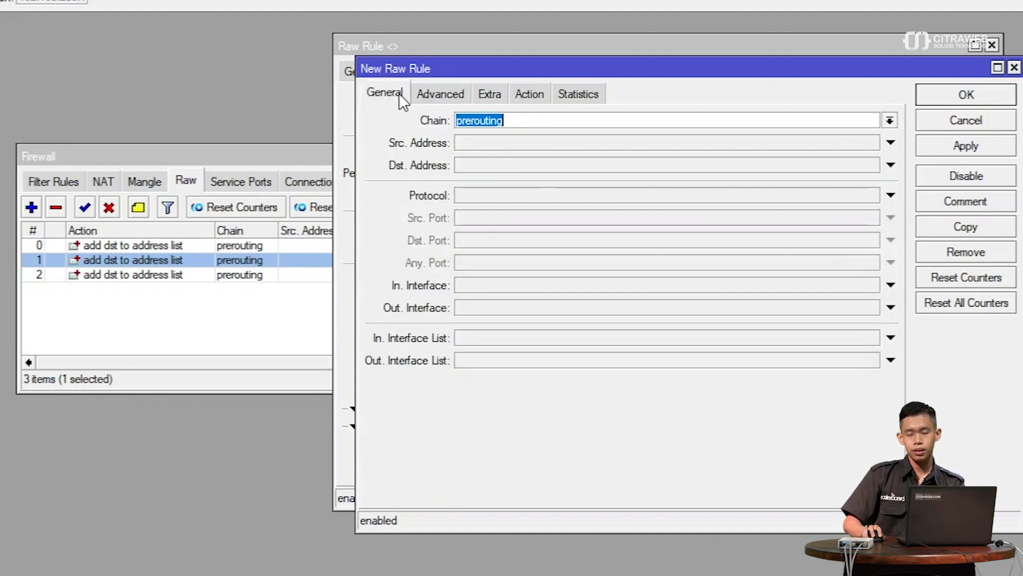
left_click(423, 96)
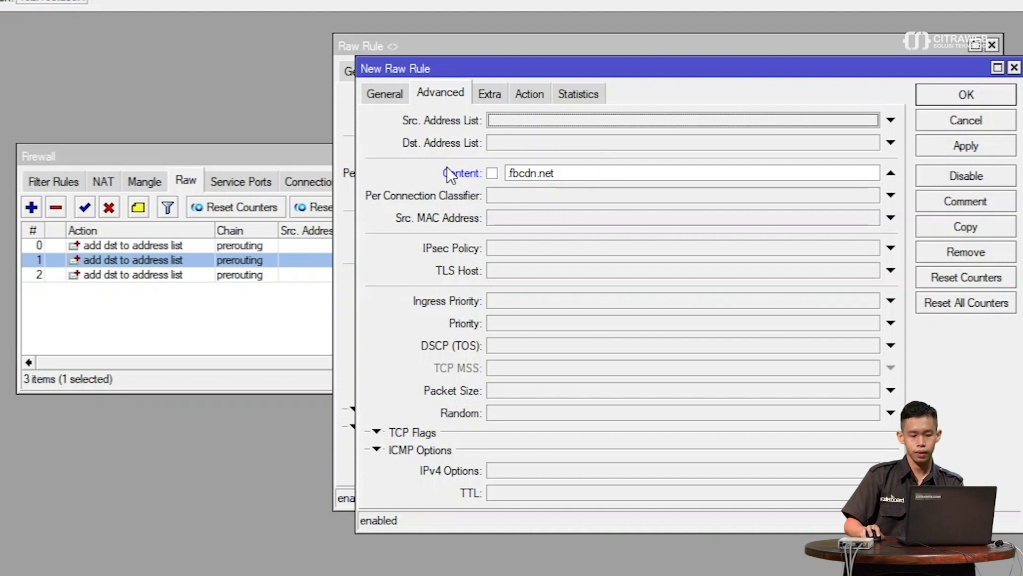
left_click(530, 93)
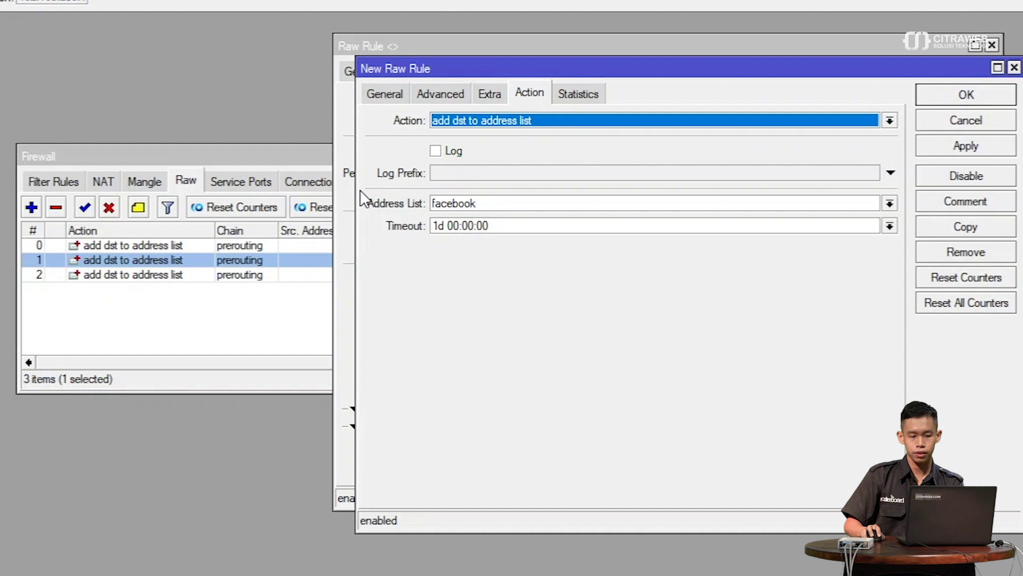
left_click(942, 145)
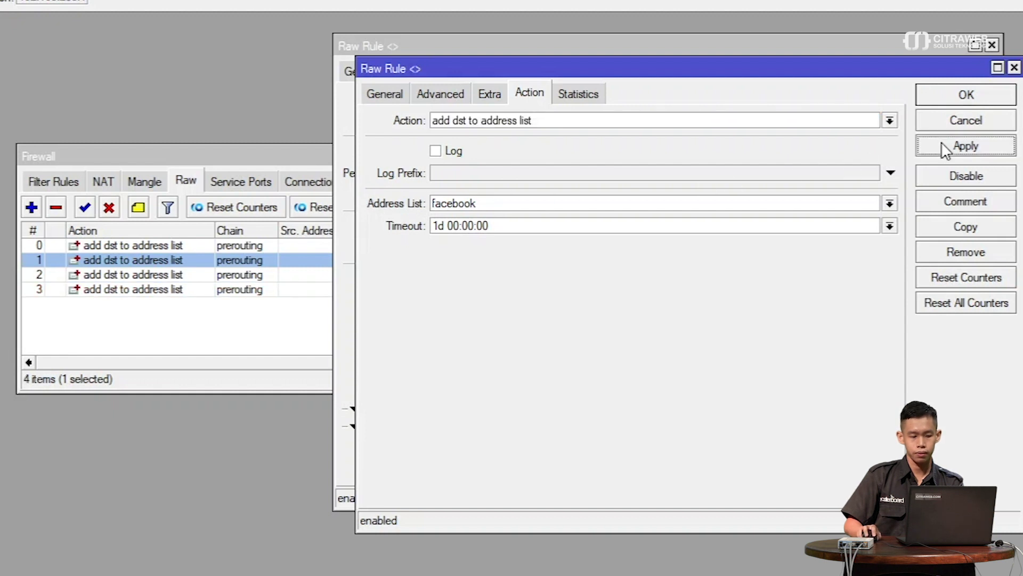
left_click(944, 95)
left_click(944, 75)
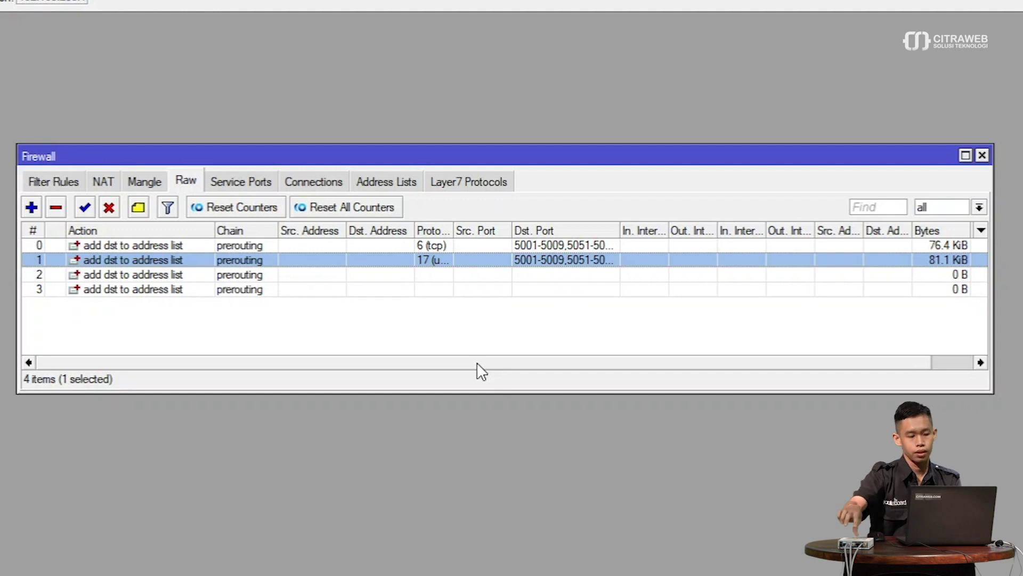
- Start a new raw rule in the prerouting chain that matches the content .youtube.com
left_click(31, 207)
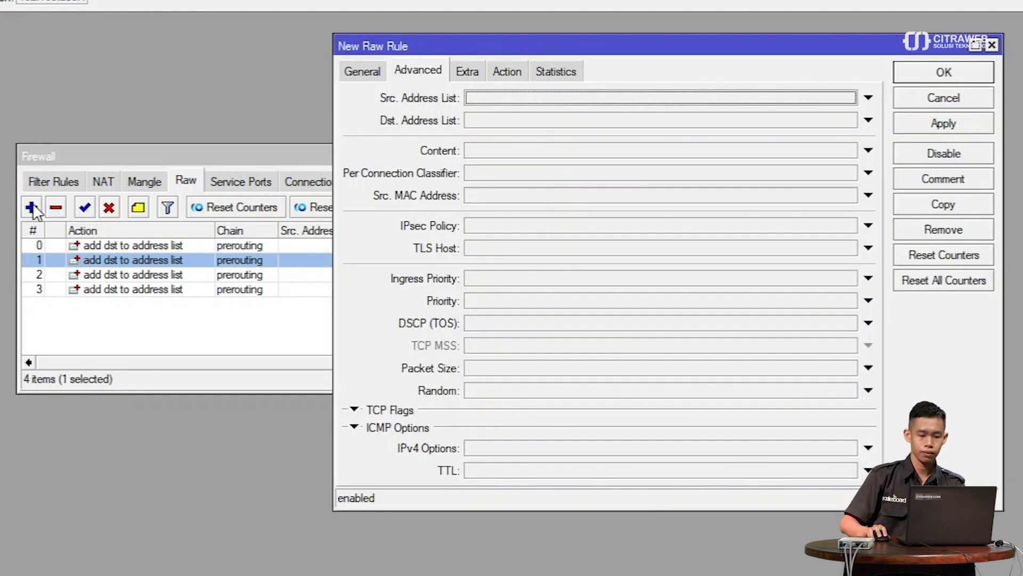
left_click(349, 65)
left_click(491, 100)
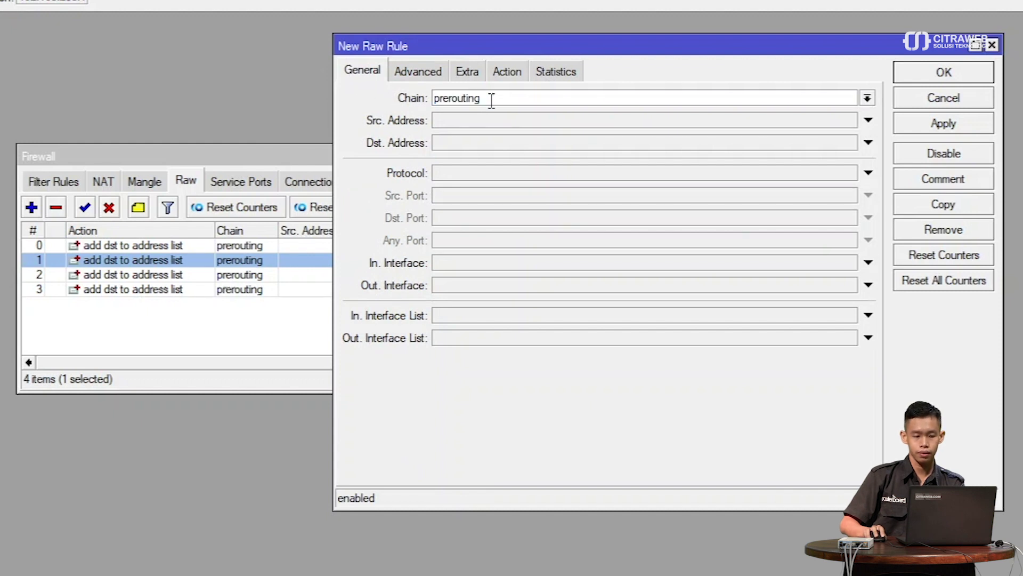
left_click(439, 75)
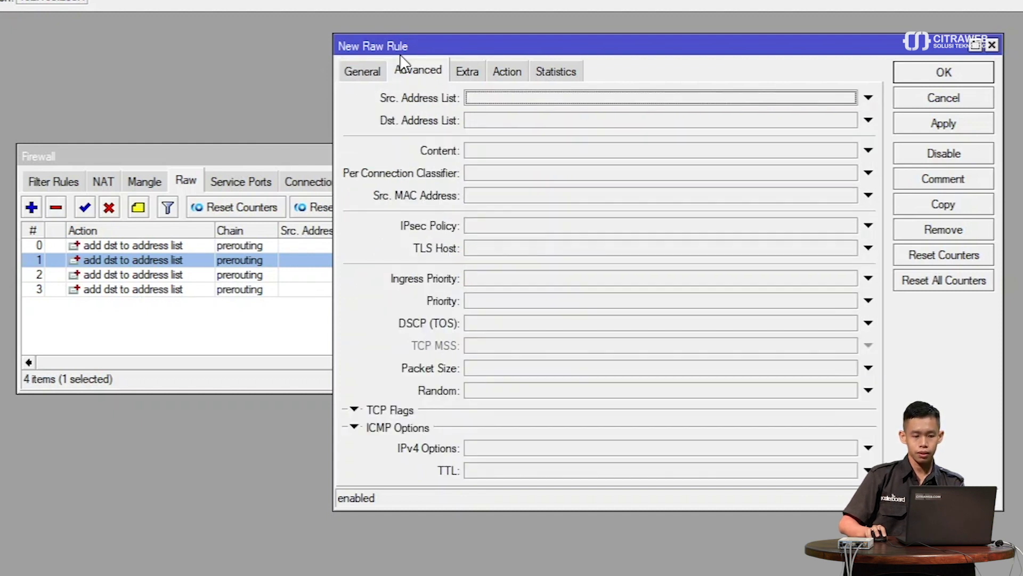
left_click(485, 153)
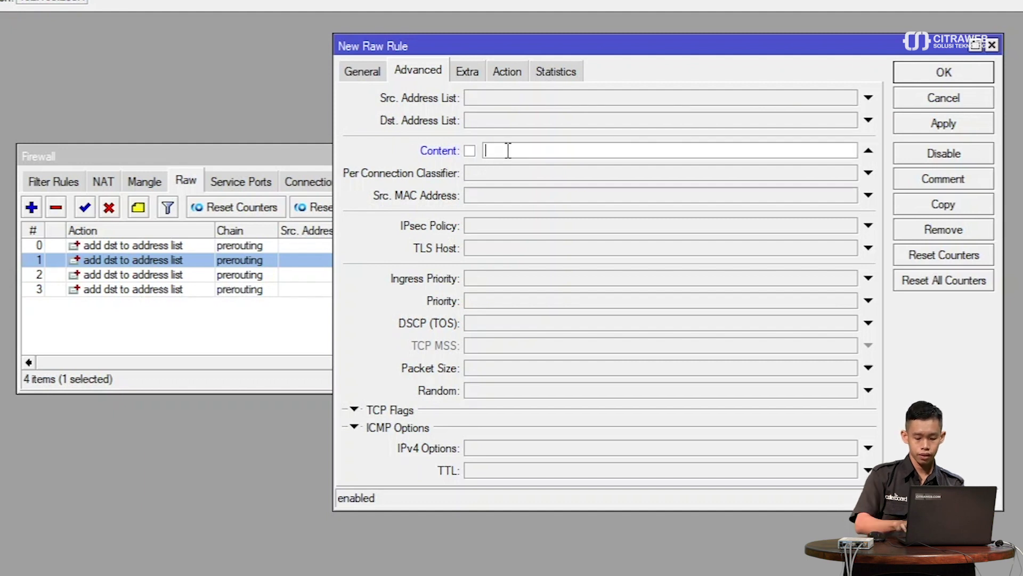
type(".youtube.com")
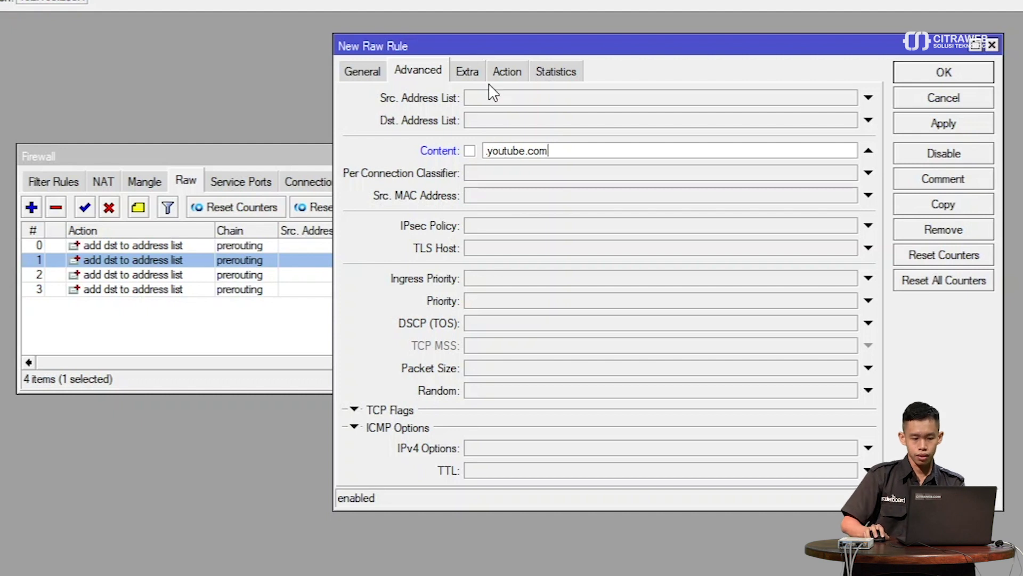
- Have the .youtube.com raw rule add destinations to address list youtube with timeout 1d 00:00:00, and apply it
left_click(496, 71)
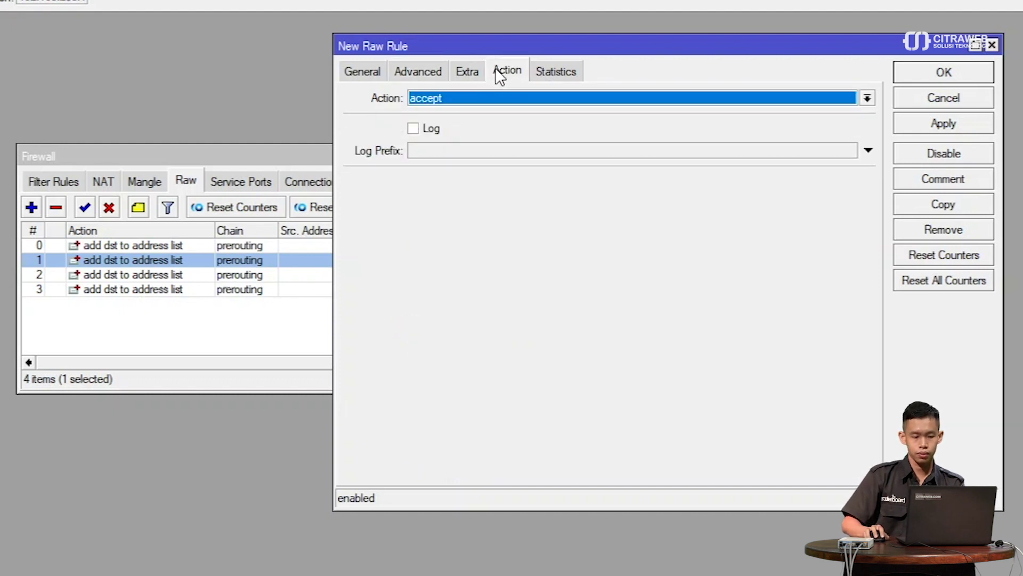
left_click(490, 98)
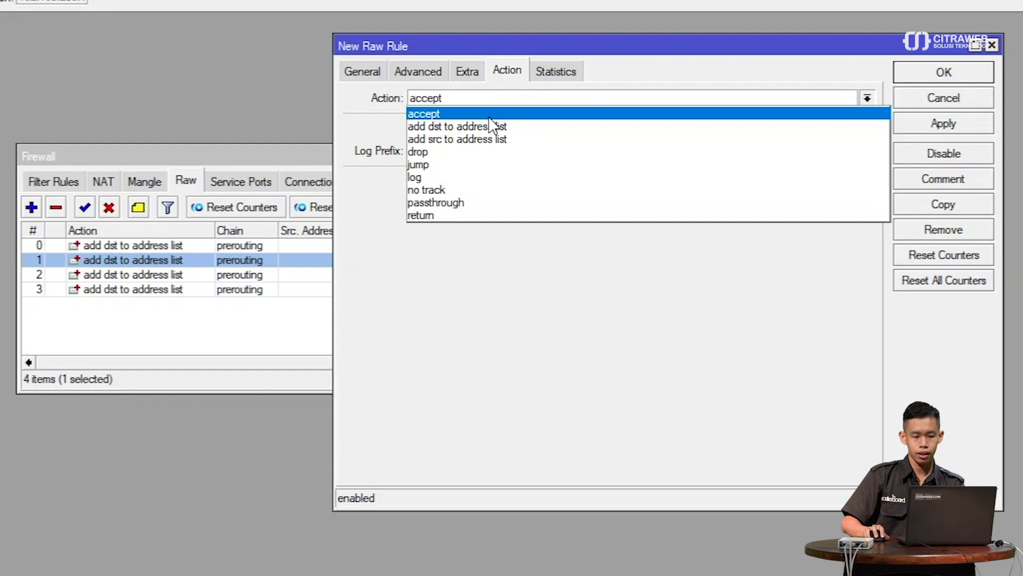
left_click(525, 128)
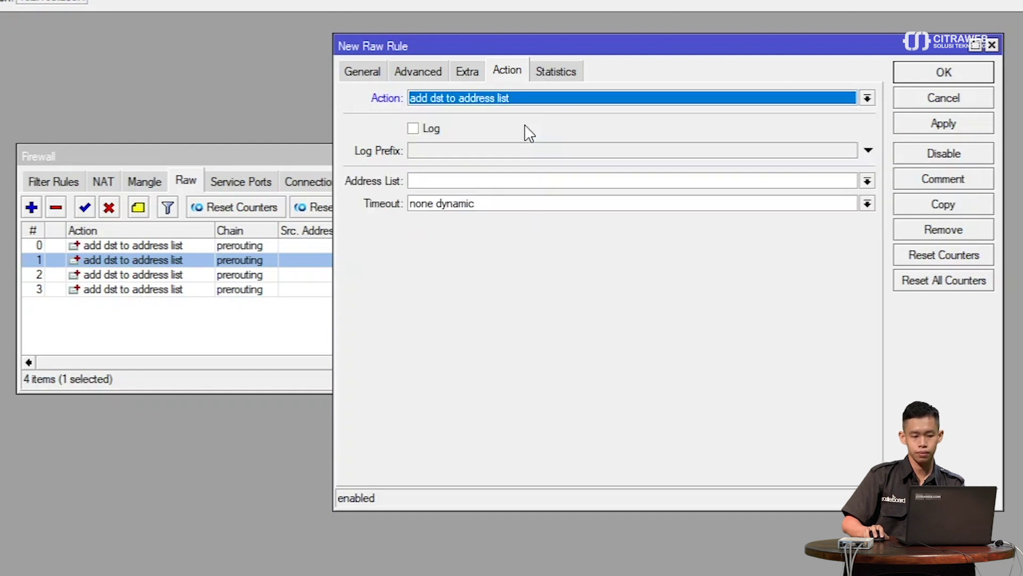
left_click(453, 180)
type("youtube")
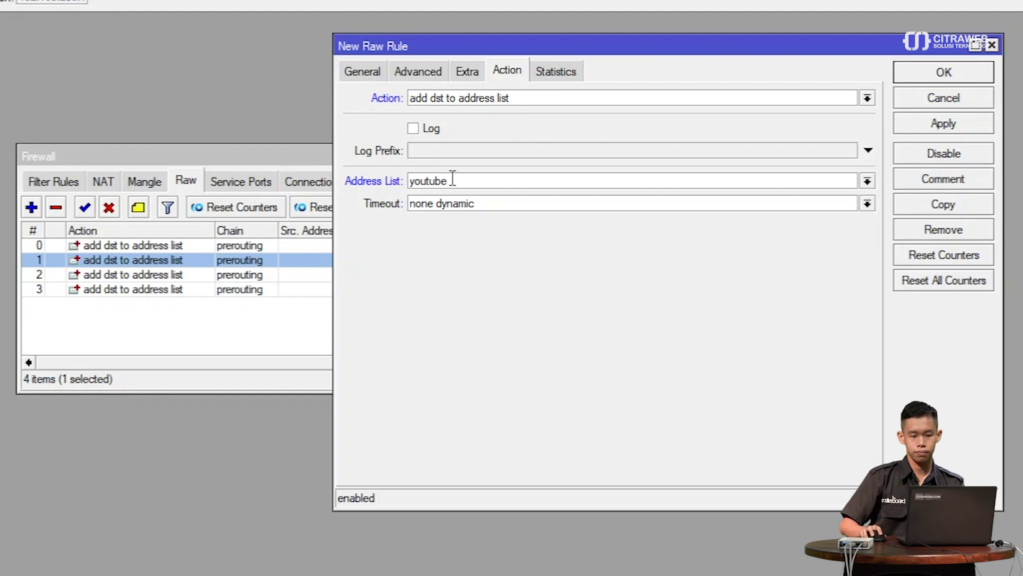
left_click(497, 208)
type("1d")
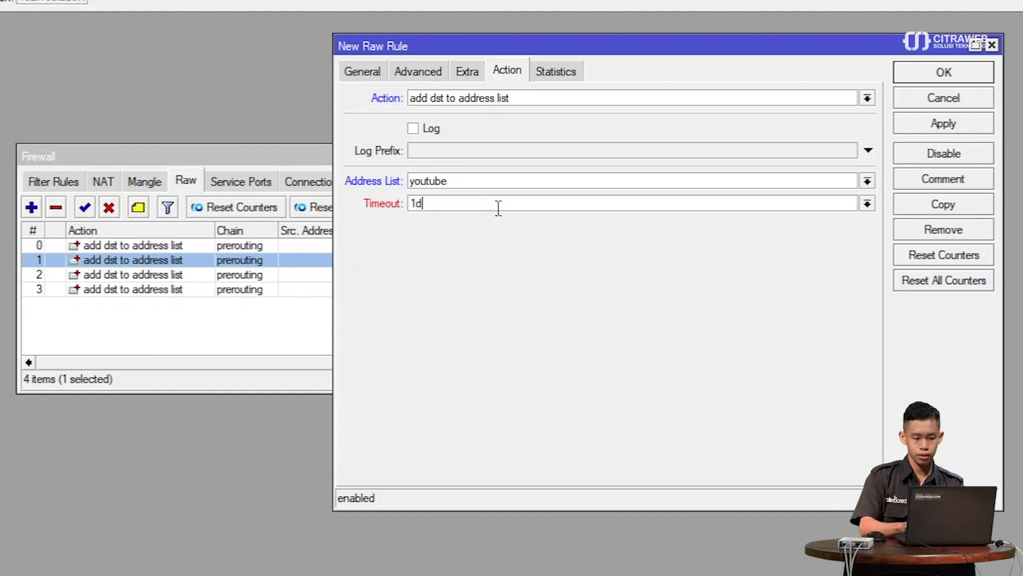
type(" 00:00")
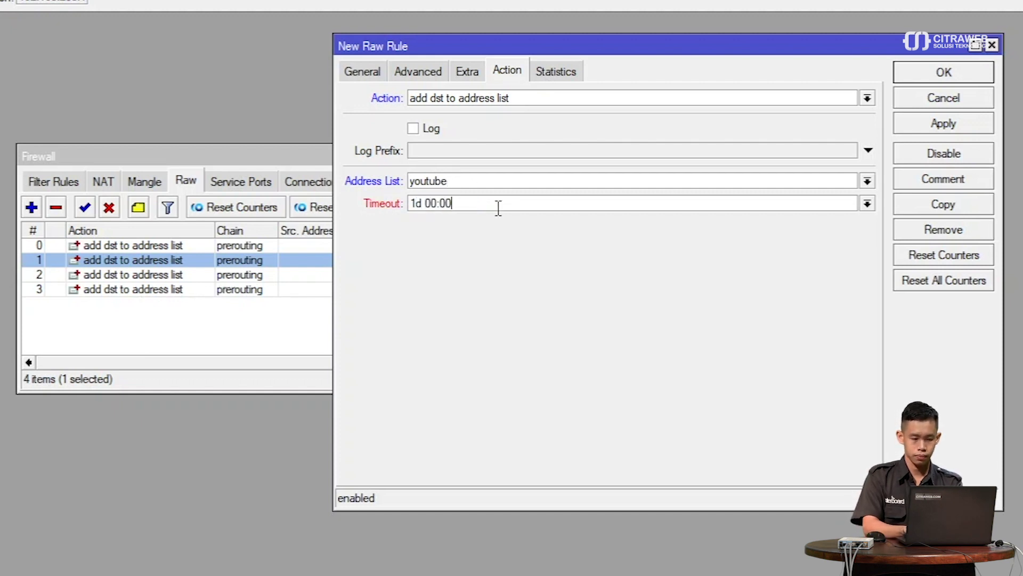
type(":00")
left_click(957, 123)
- Duplicate the .youtube.com raw rule with its content changed to .googlevideo.com, then save and close both rules
left_click(943, 205)
left_click_drag(511, 173, 589, 170)
type(".go")
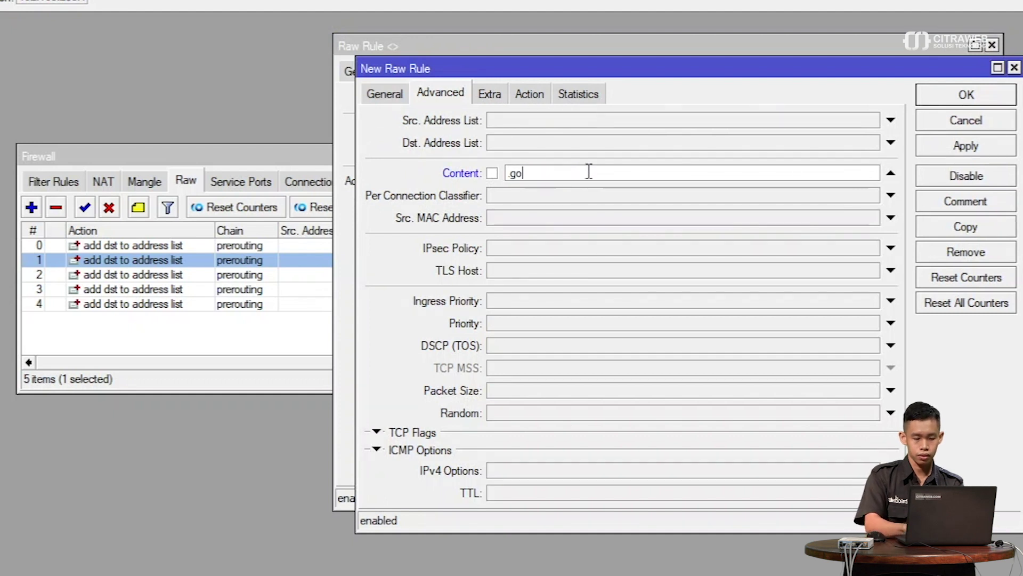
type("oglevideo.com")
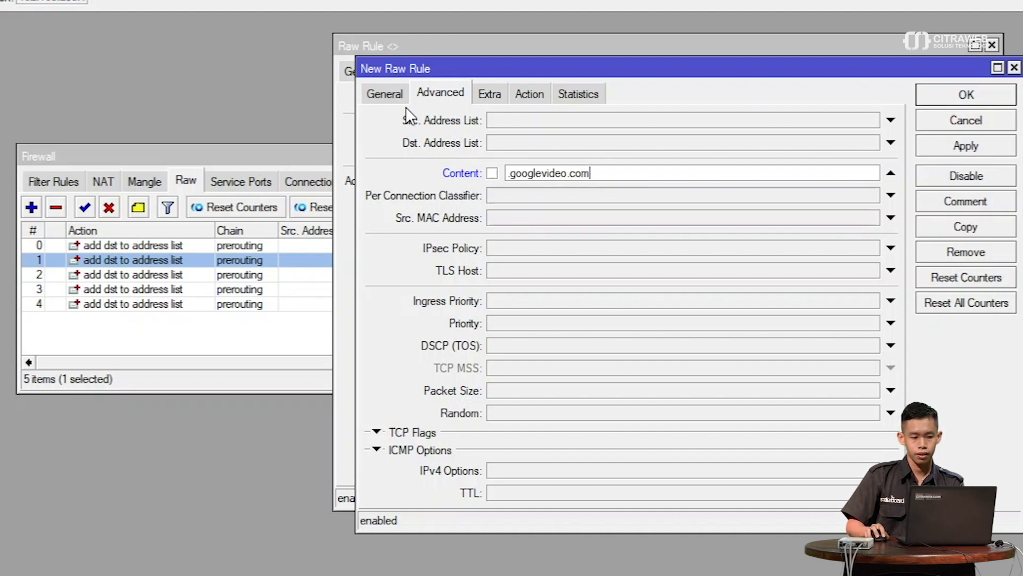
left_click(392, 94)
left_click(528, 96)
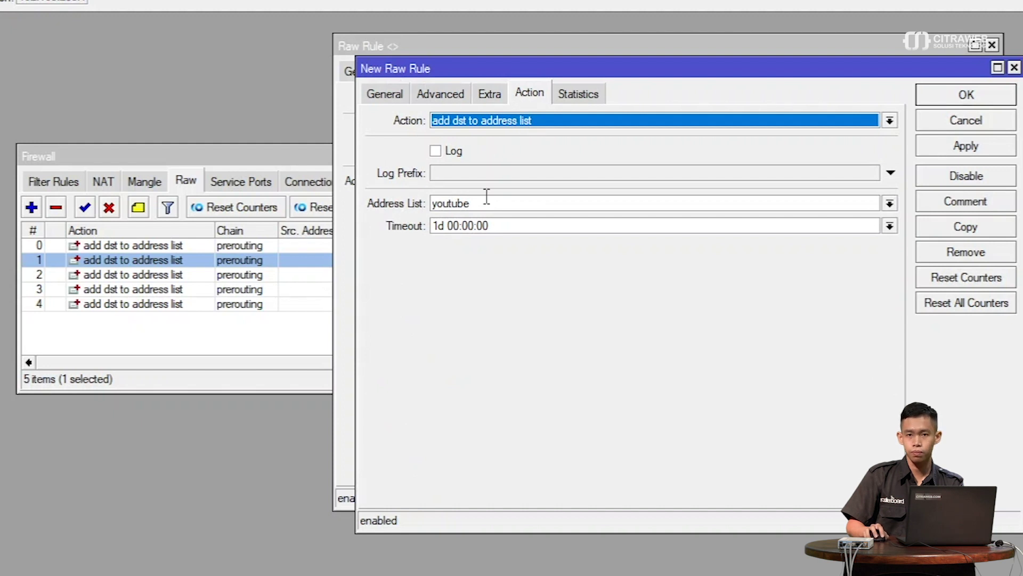
left_click(947, 145)
left_click(957, 97)
left_click(930, 75)
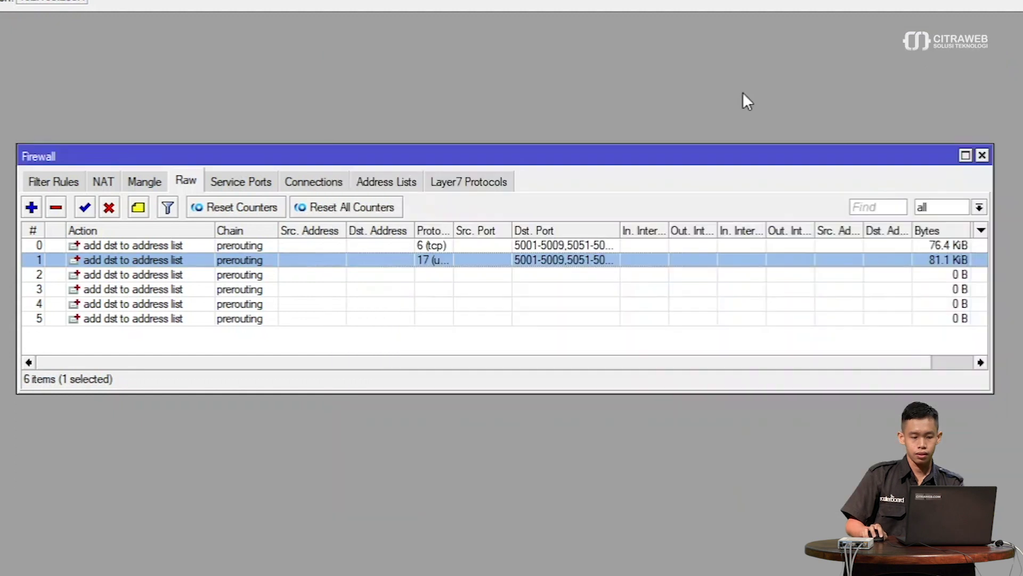
- Start a new mangle rule in the prerouting chain for traffic entering through interface bridge1-lan
left_click(391, 183)
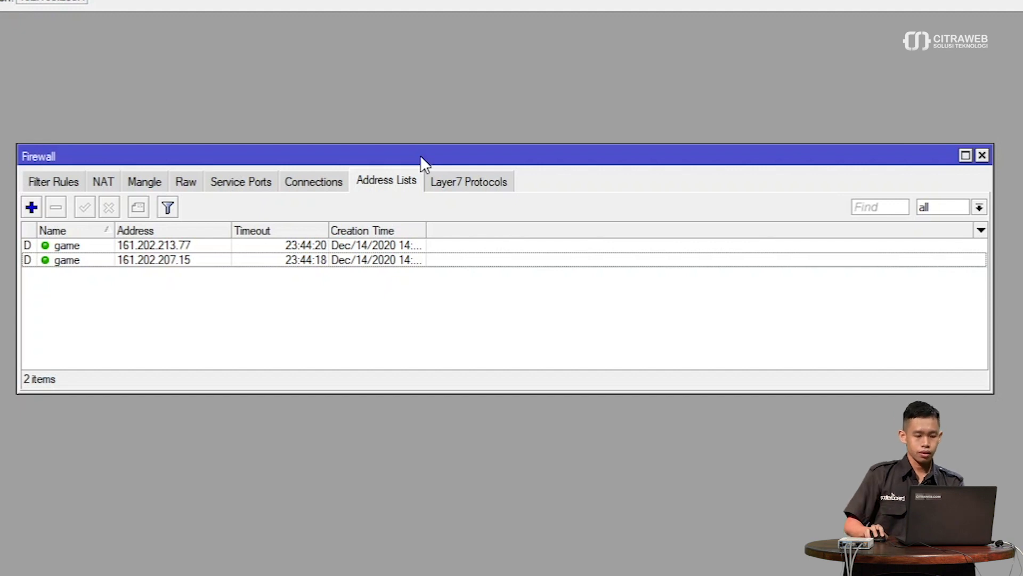
left_click(152, 184)
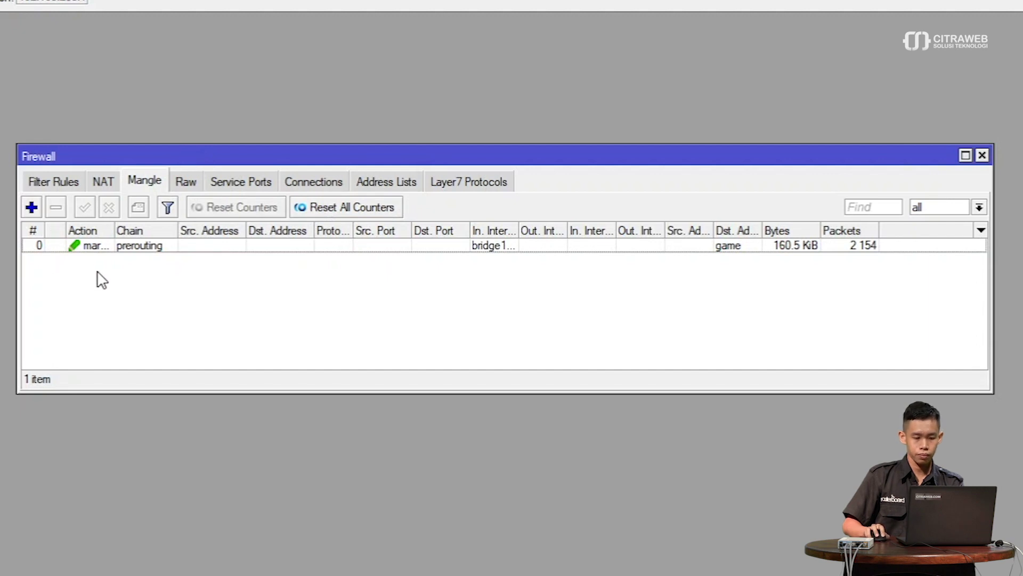
left_click(32, 208)
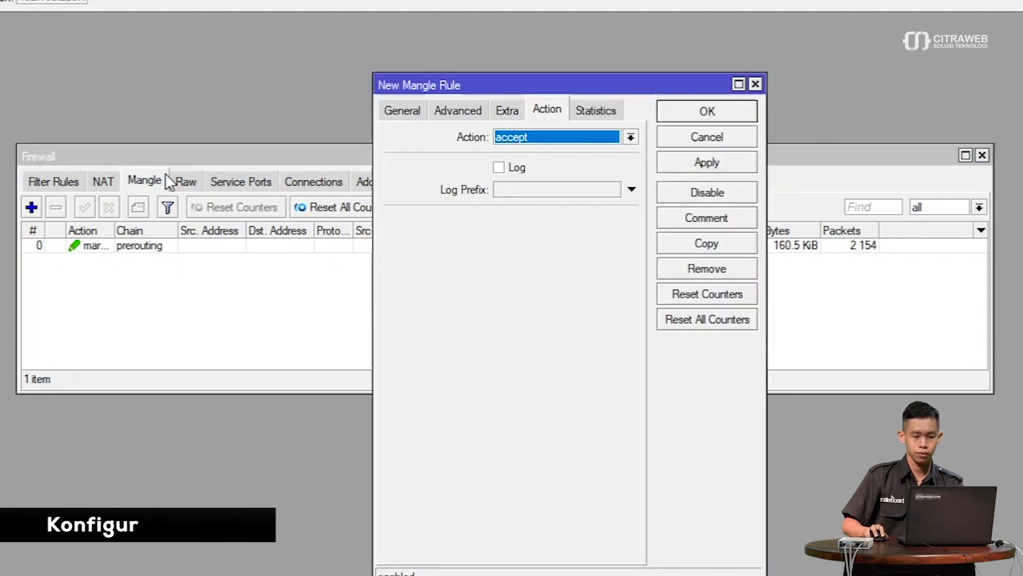
left_click(386, 110)
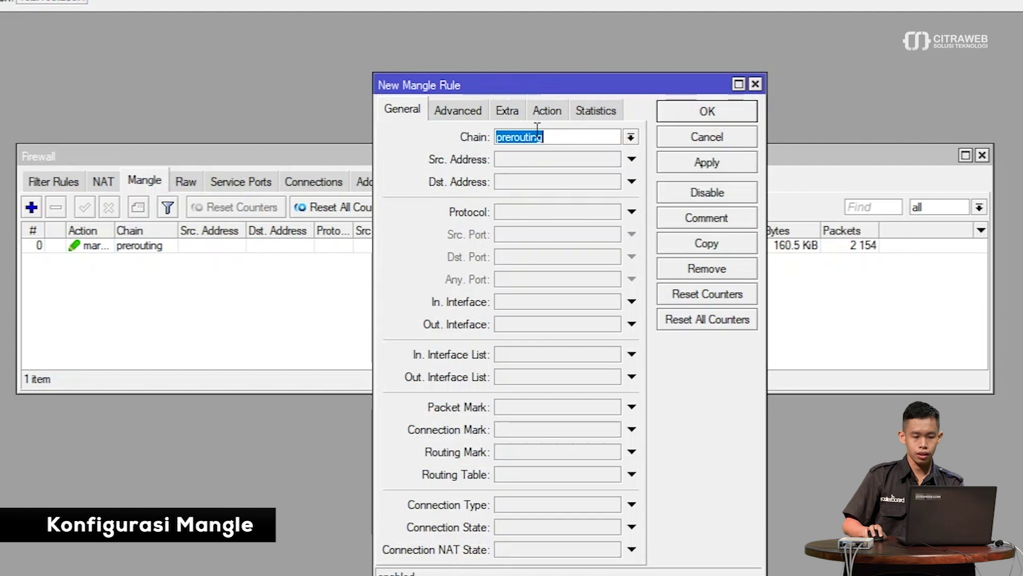
left_click(552, 136)
left_click(501, 303)
left_click(529, 301)
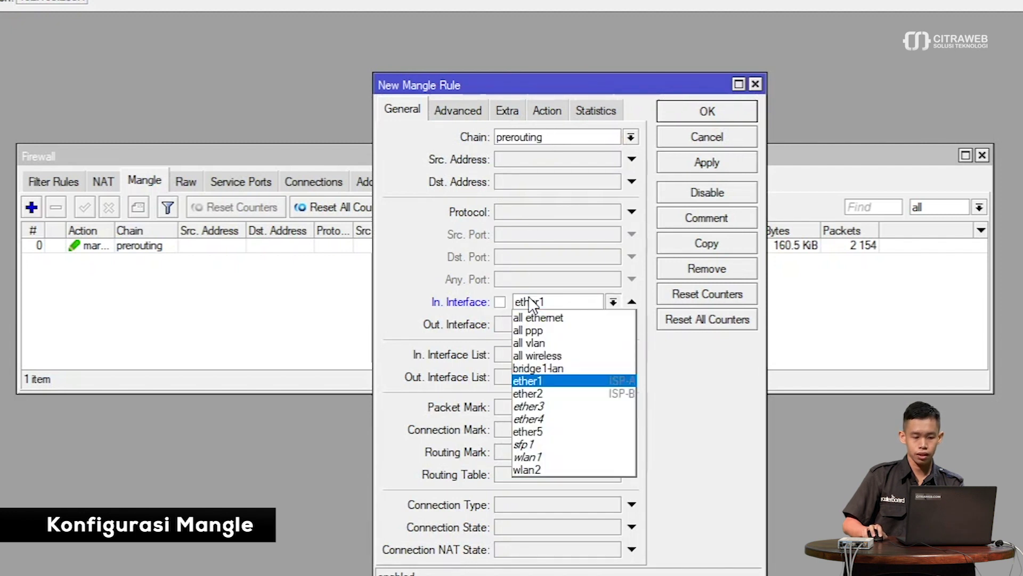
left_click(564, 368)
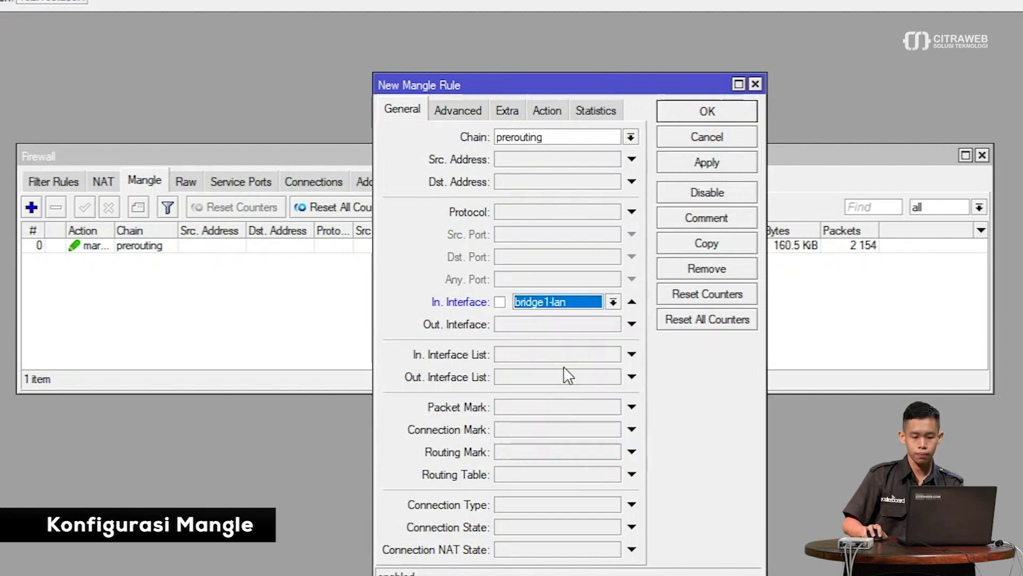
- Make the new mangle rule match the destination address list facebook
left_click(463, 111)
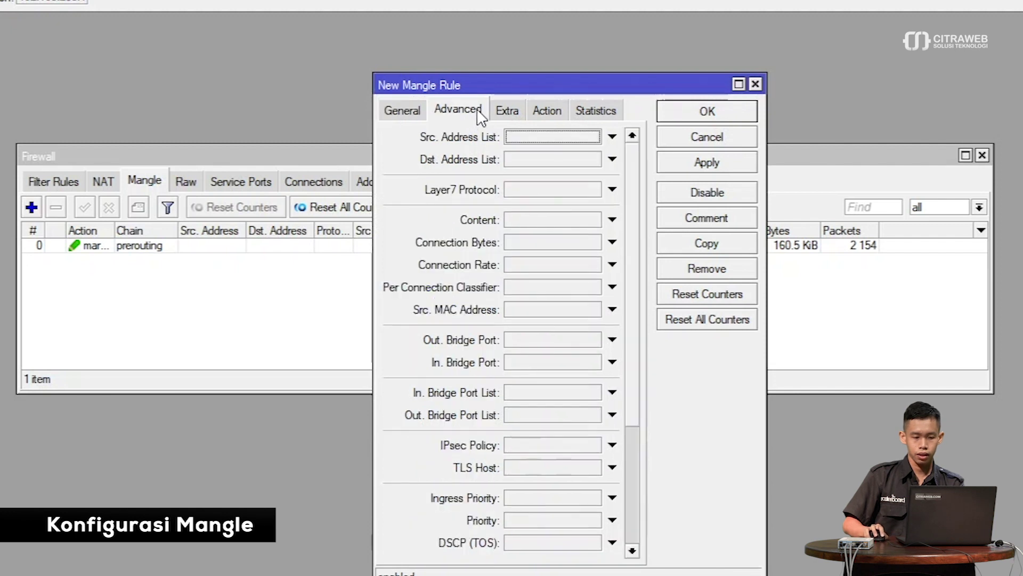
left_click(567, 160)
left_click(593, 158)
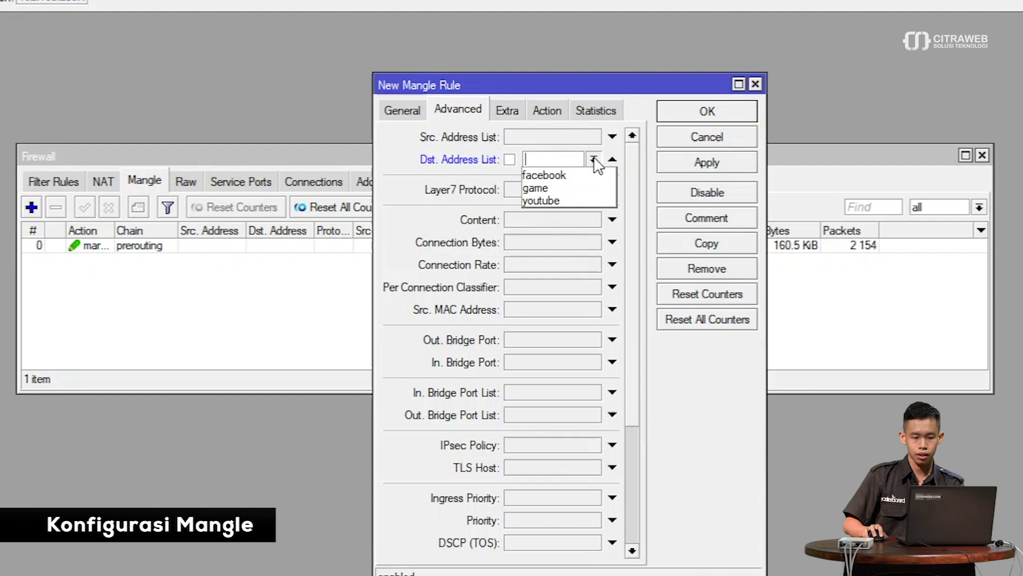
left_click(592, 175)
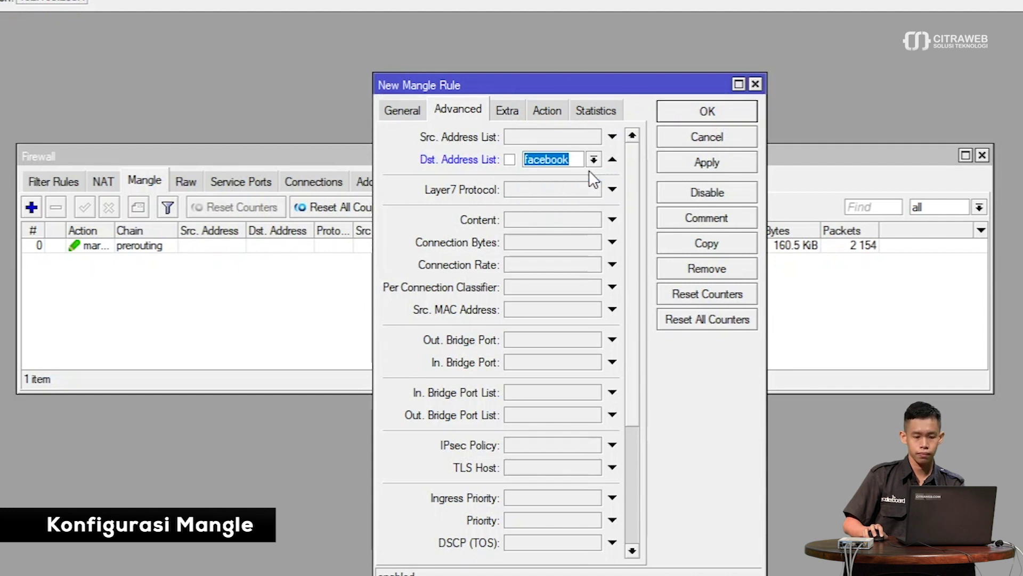
- Have the facebook mangle rule mark routing as via-ISP-B with passthrough disabled, and save it
left_click(537, 111)
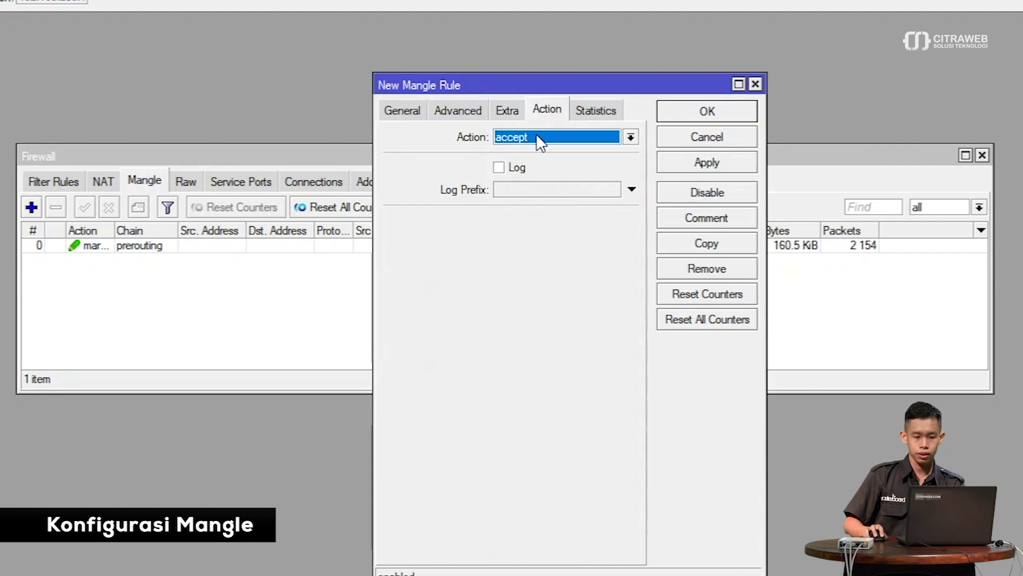
left_click(536, 133)
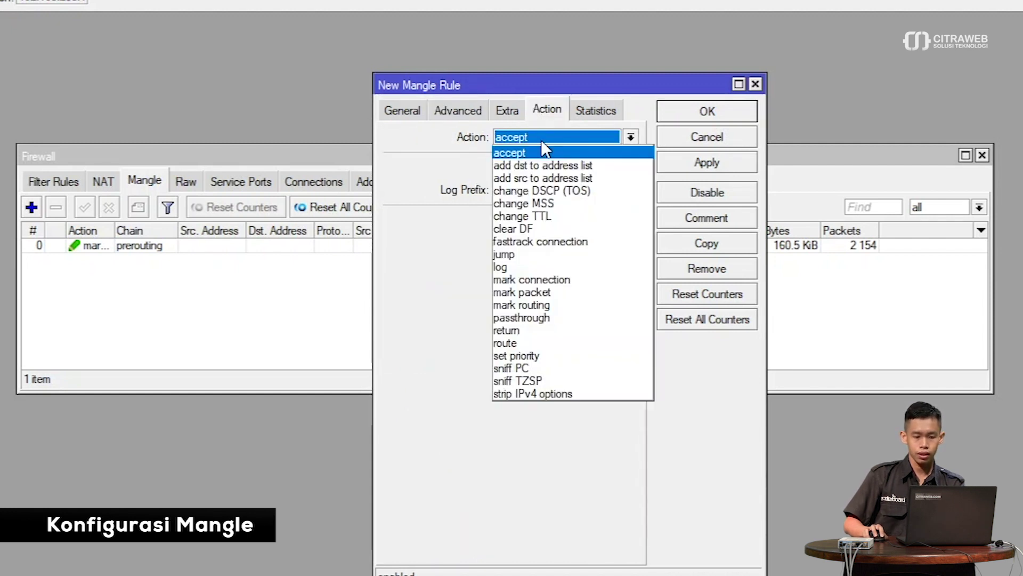
left_click(533, 305)
left_click(629, 220)
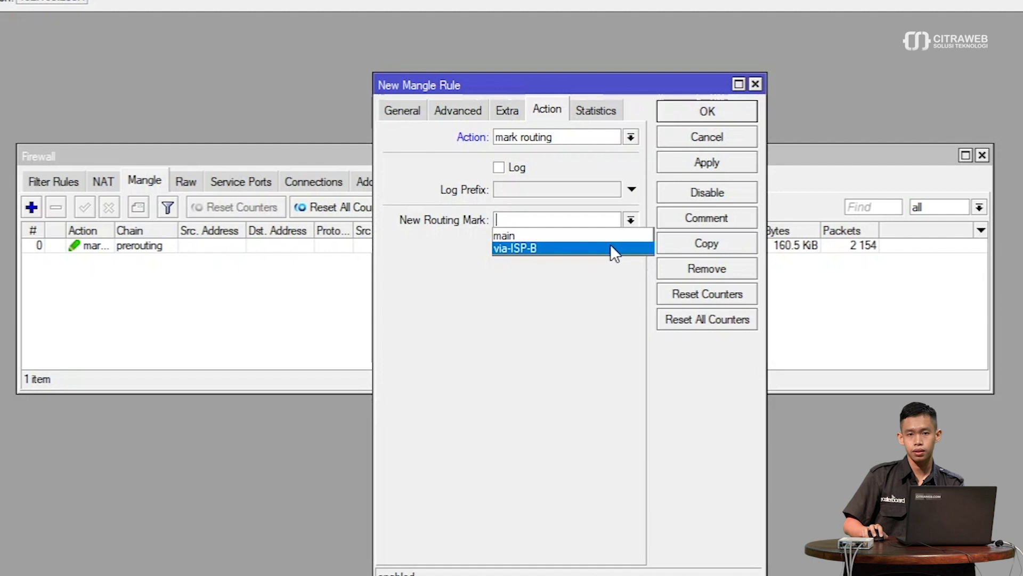
left_click(609, 248)
left_click(553, 246)
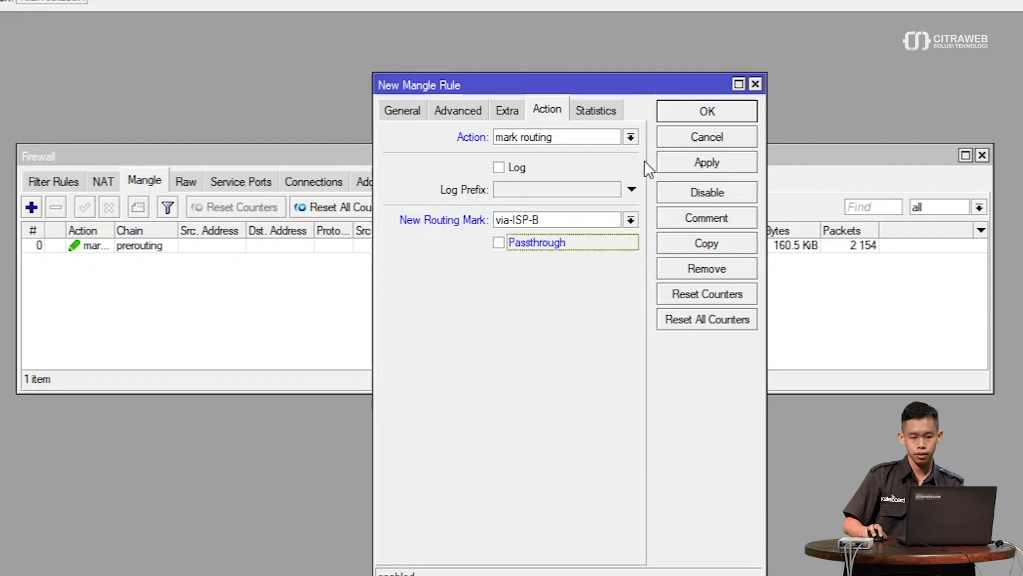
left_click(677, 113)
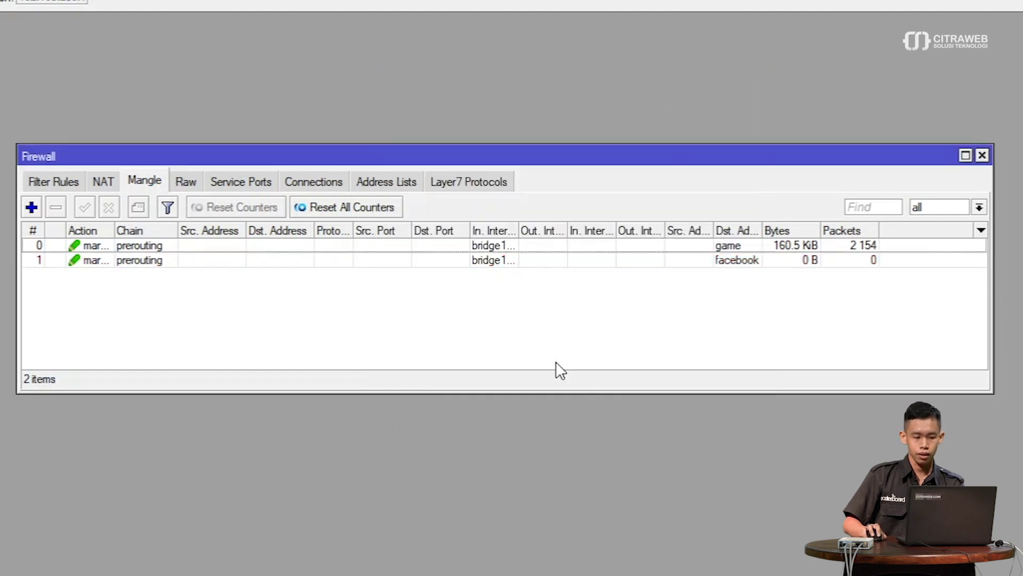
- Start another prerouting mangle rule with in-interface bridge1-lan and destination address list youtube
left_click(31, 206)
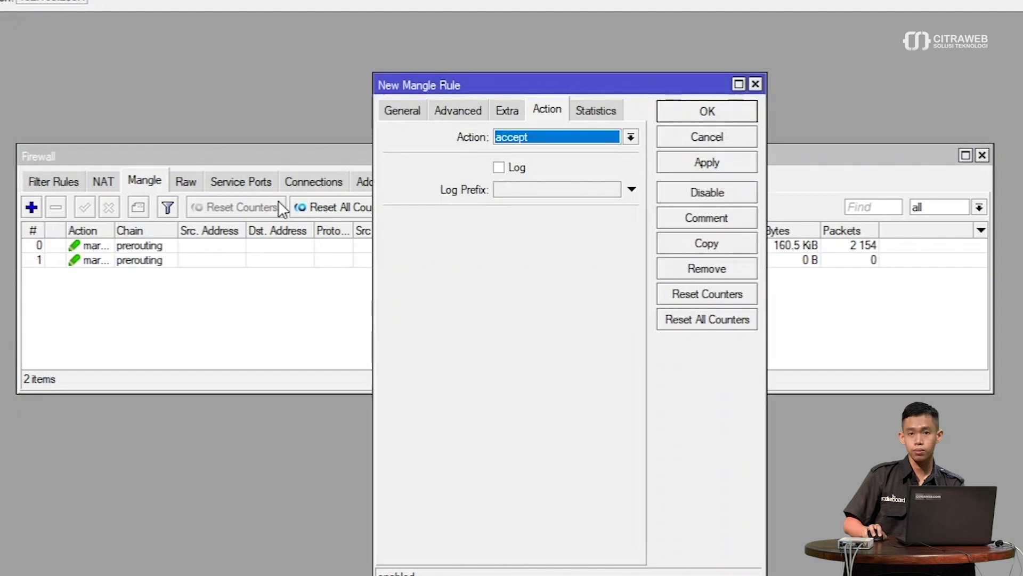
left_click(384, 110)
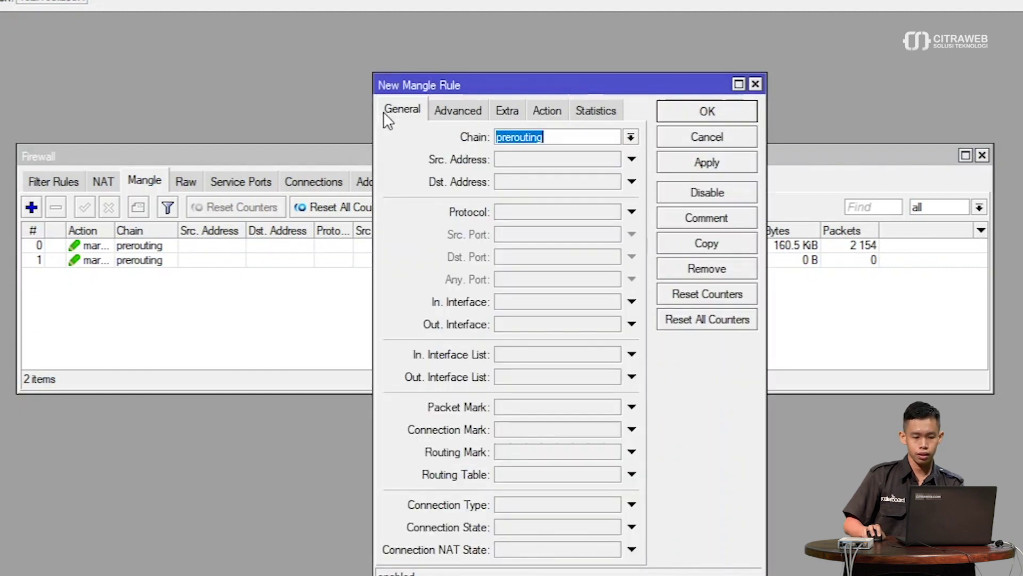
left_click(532, 302)
left_click(530, 302)
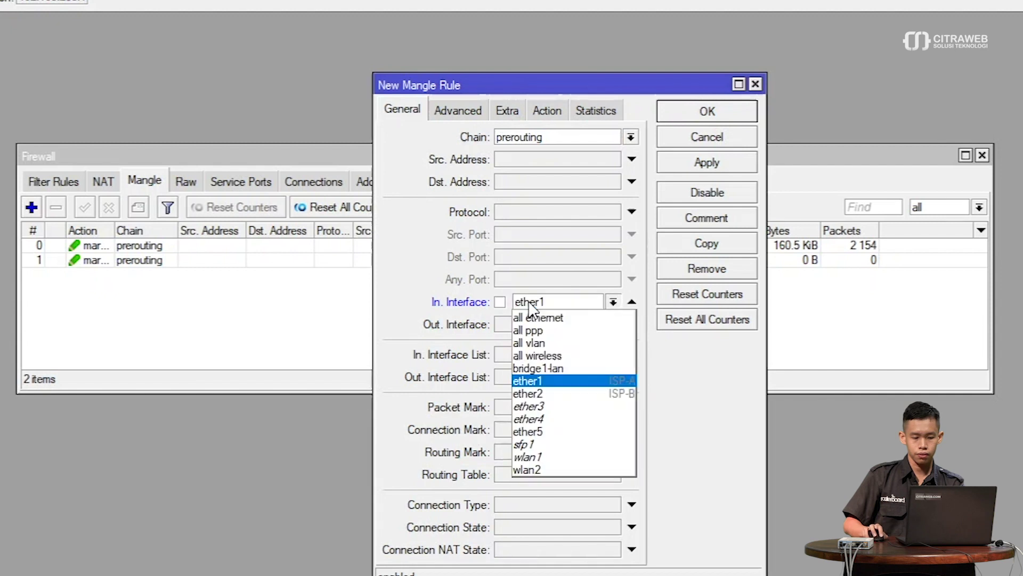
left_click(562, 368)
left_click(454, 112)
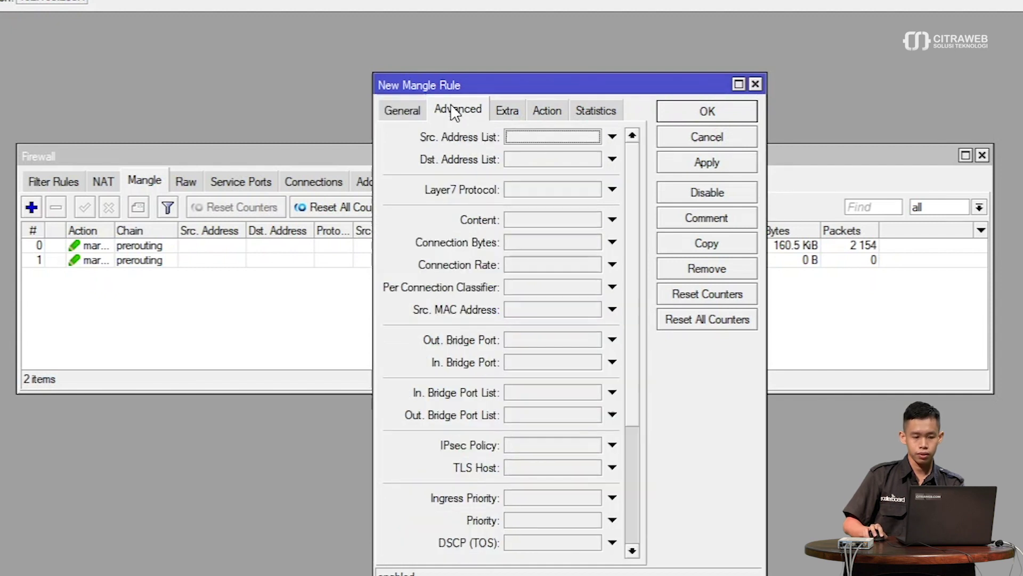
left_click(538, 162)
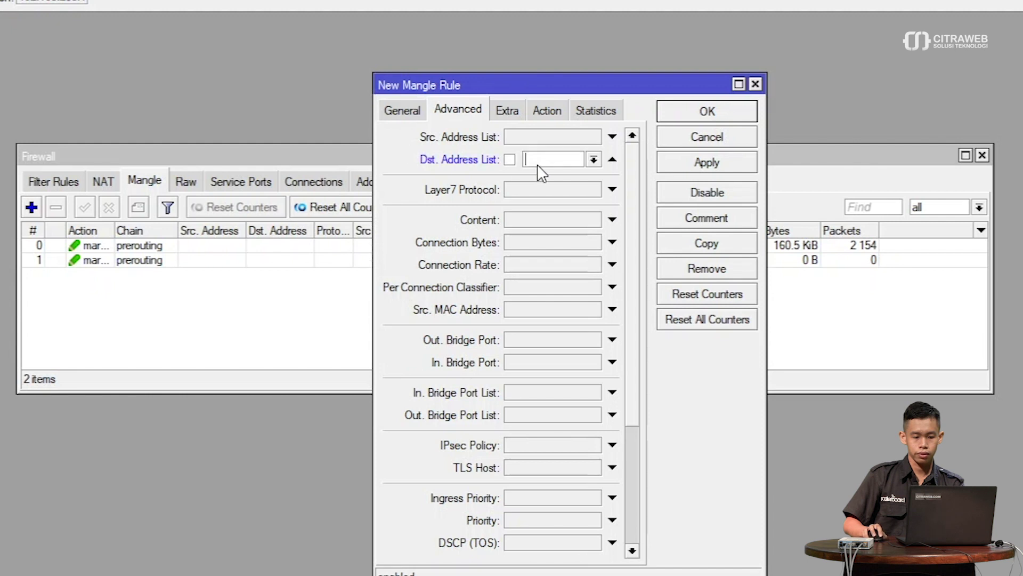
left_click(593, 159)
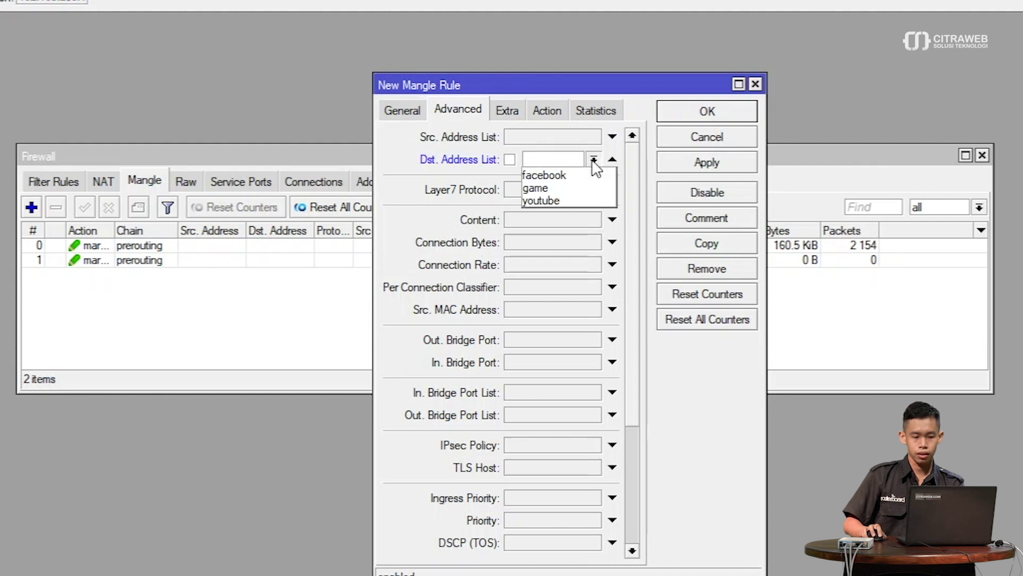
left_click(565, 200)
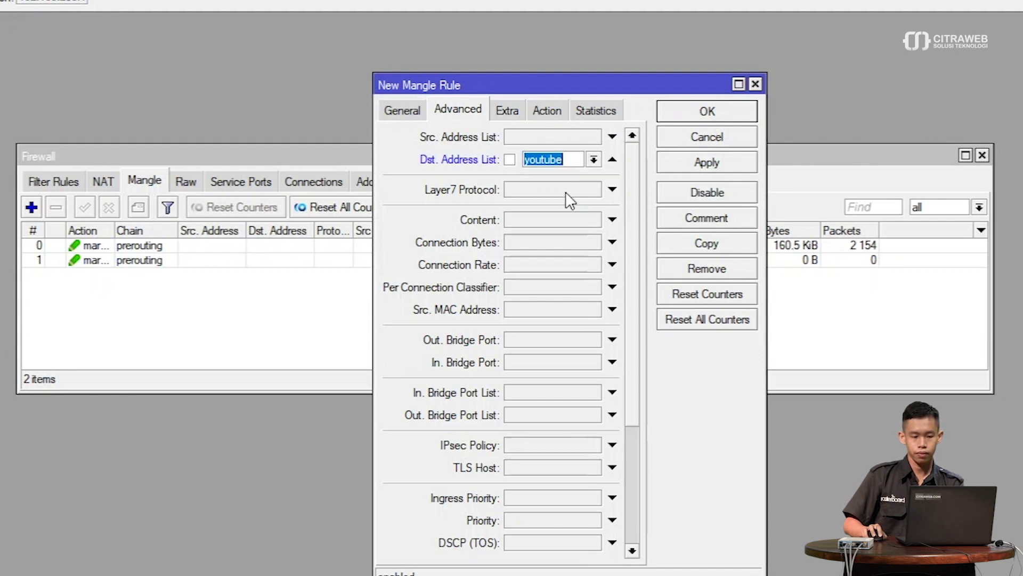
- Have the youtube mangle rule mark routing with the new mark via-ISP-A, passthrough disabled, and save it
left_click(551, 109)
left_click(557, 137)
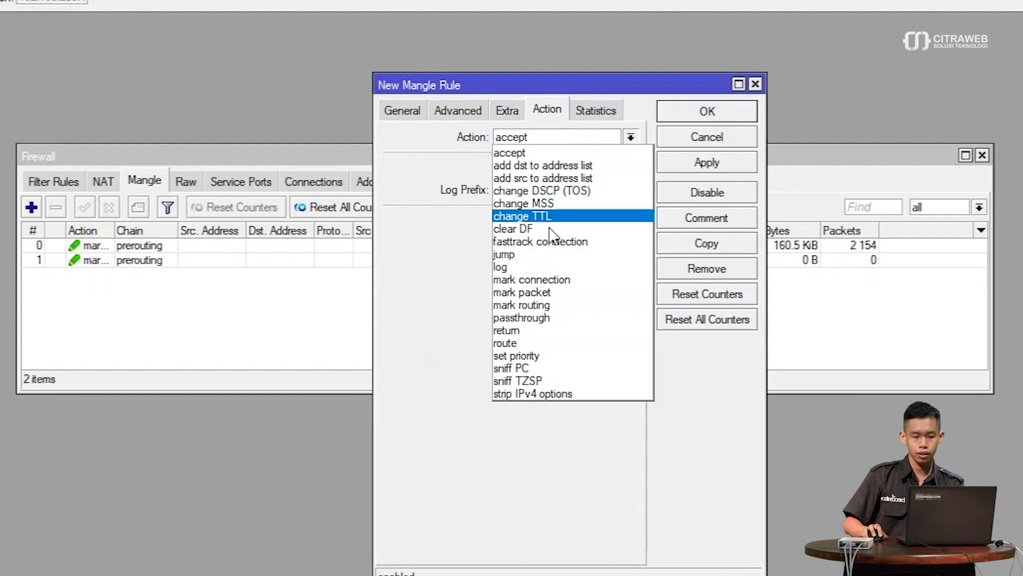
left_click(565, 305)
left_click(542, 242)
left_click(590, 218)
type("via-l")
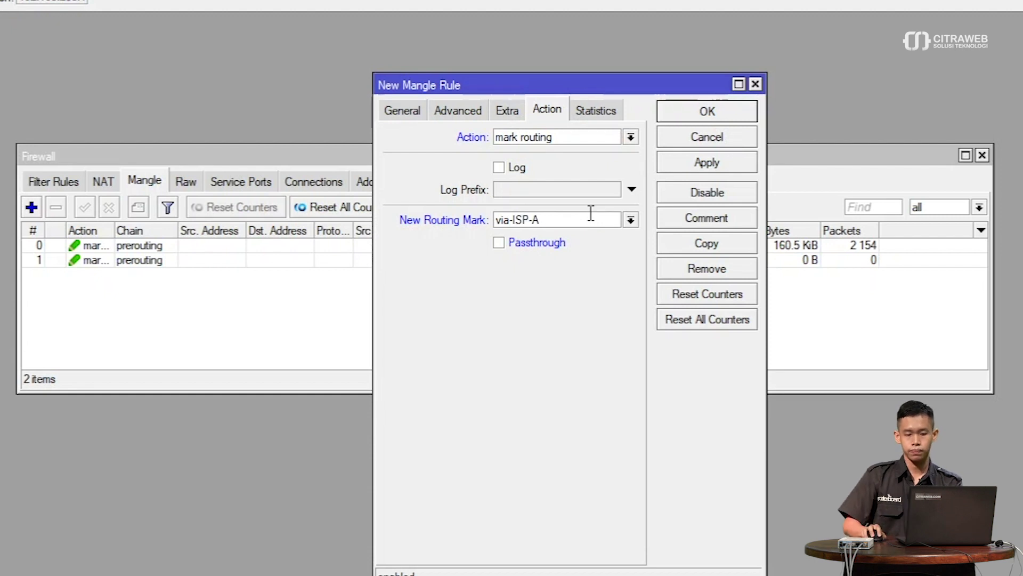
left_click(673, 112)
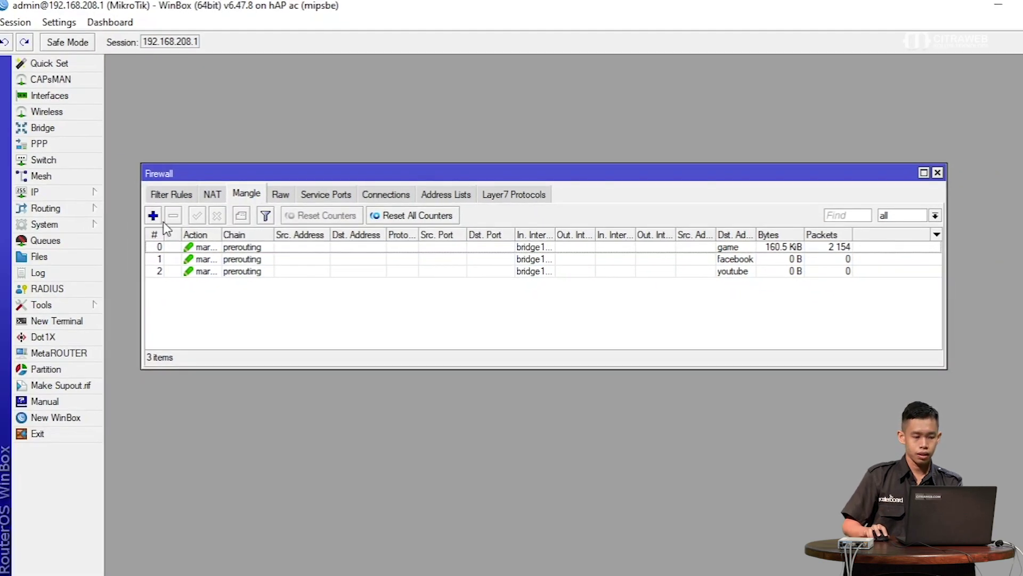
- Open the route list, close the firewall window, and start a new route for 0.0.0.0/0 with gateway 172.28.11.1
left_click(85, 194)
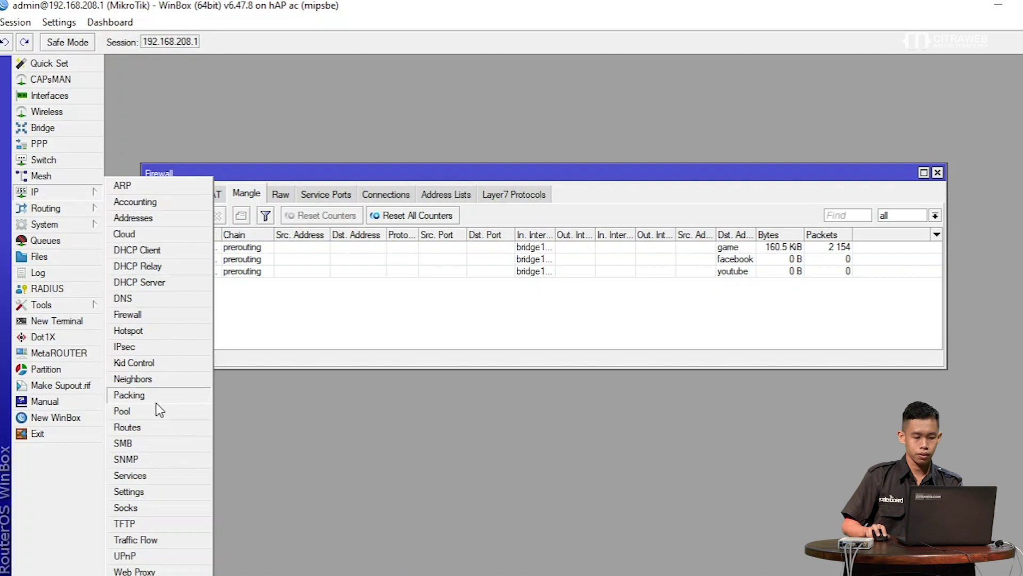
left_click(128, 427)
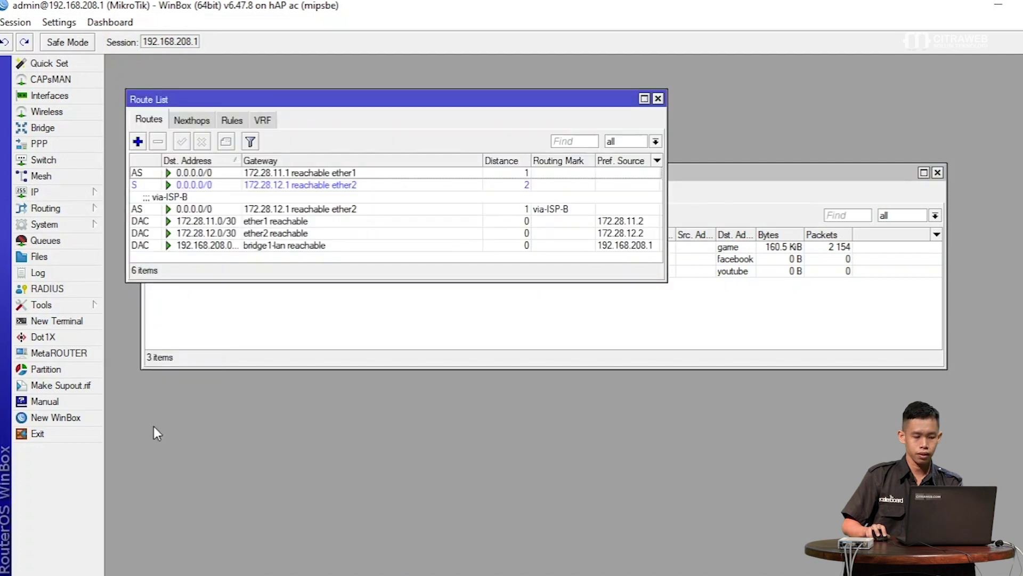
left_click(328, 341)
left_click(937, 172)
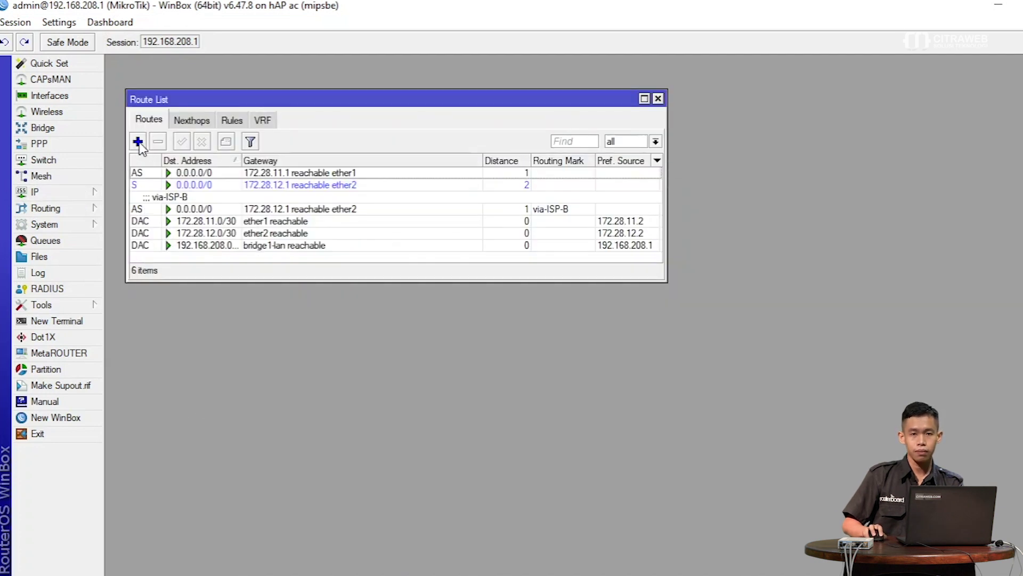
left_click(138, 141)
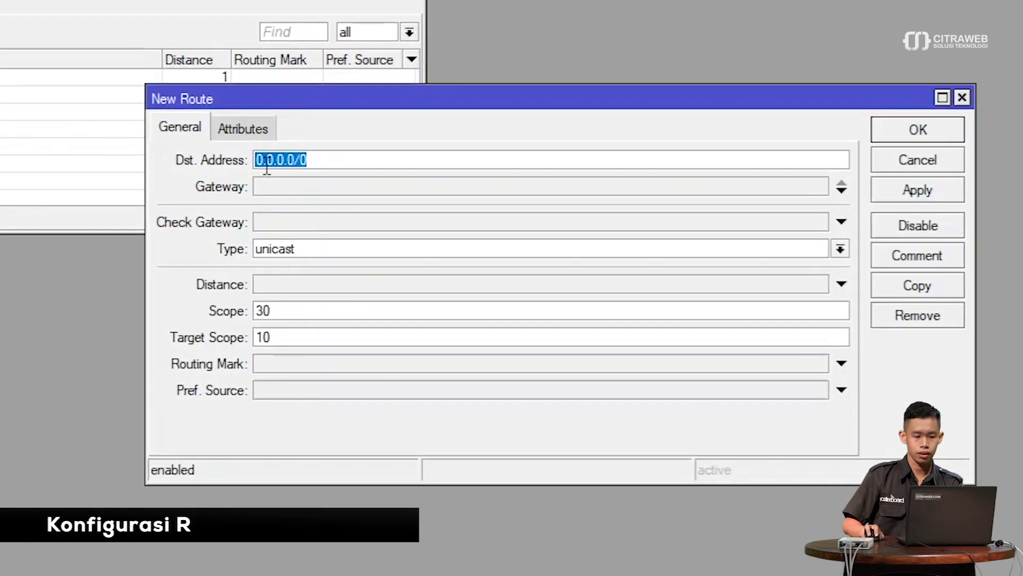
left_click(334, 153)
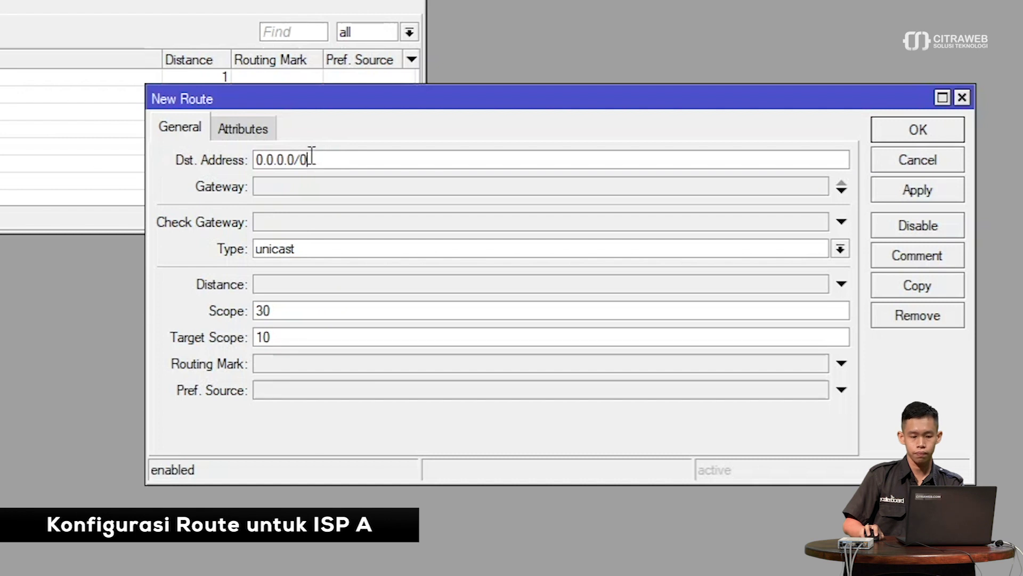
left_click(304, 186)
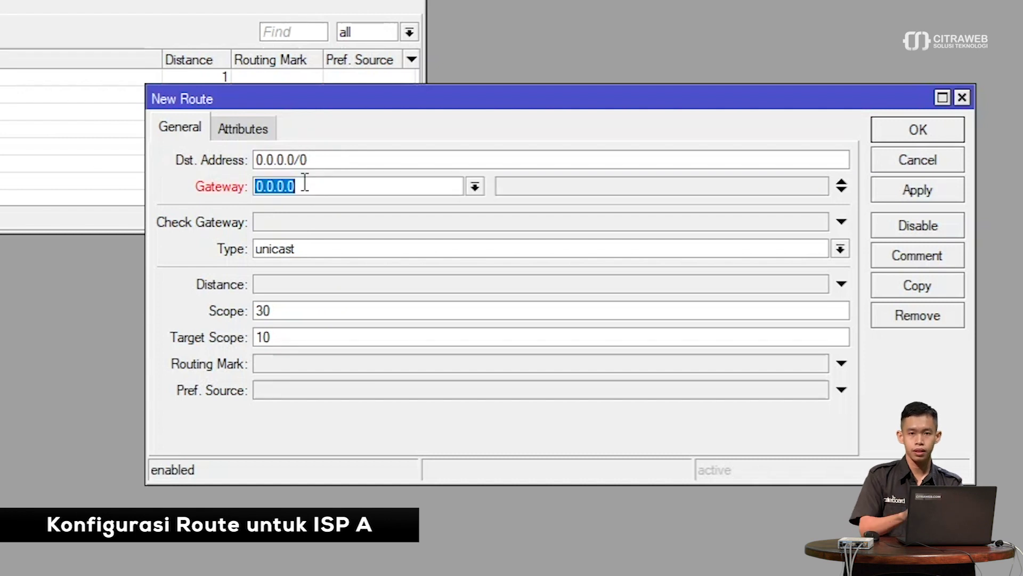
type("172.28.10.1")
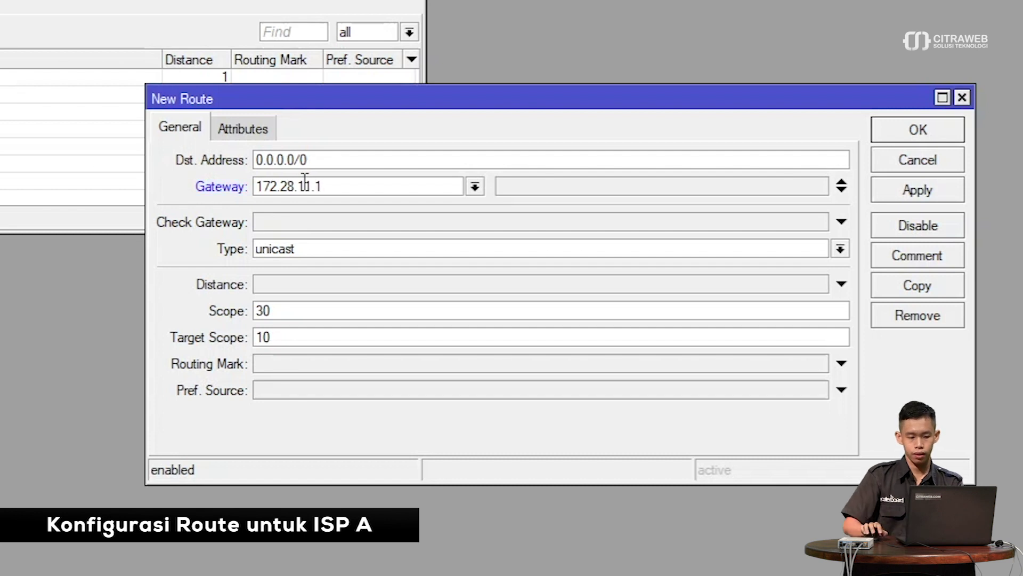
- Give the new route the routing mark via-ISP-A and the comment via-ISP-A, and save it
left_click(300, 365)
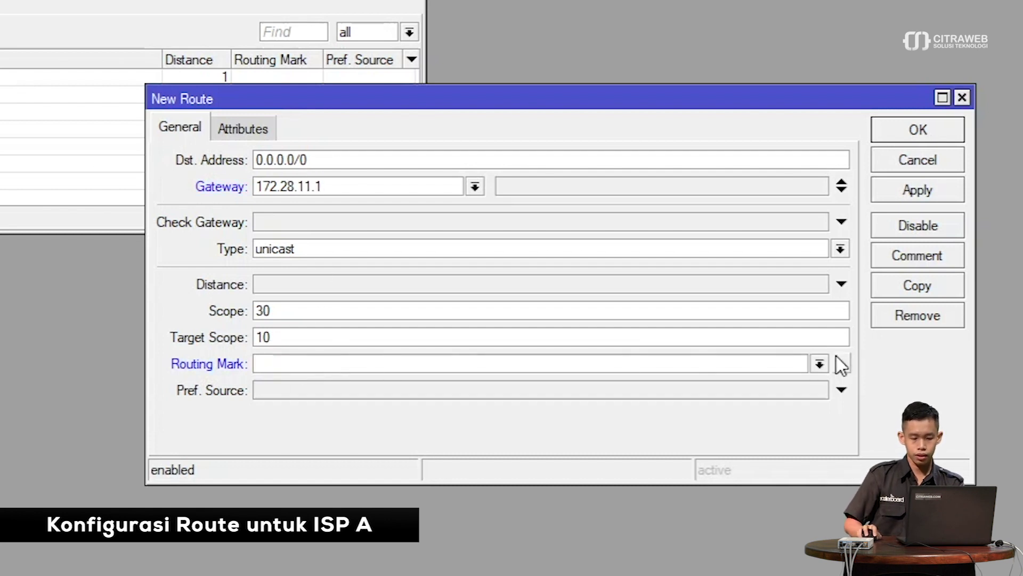
left_click(820, 363)
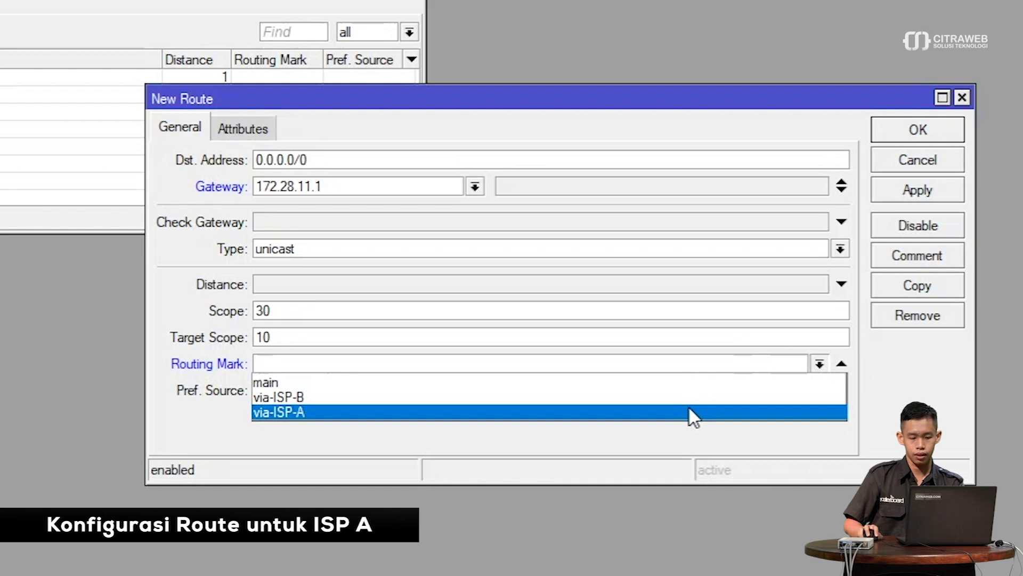
left_click(689, 411)
left_click(917, 256)
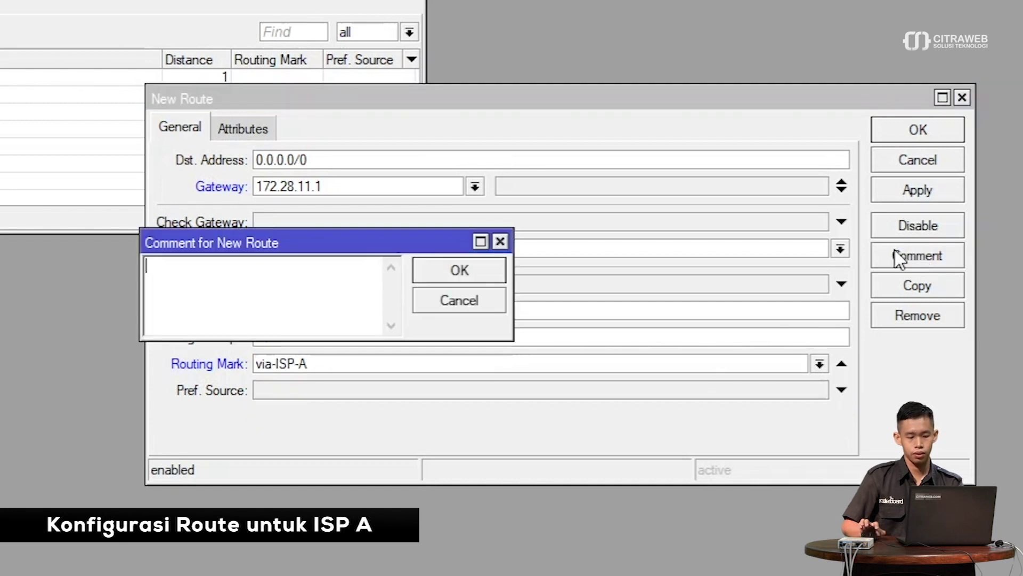
type("via-ISP-A")
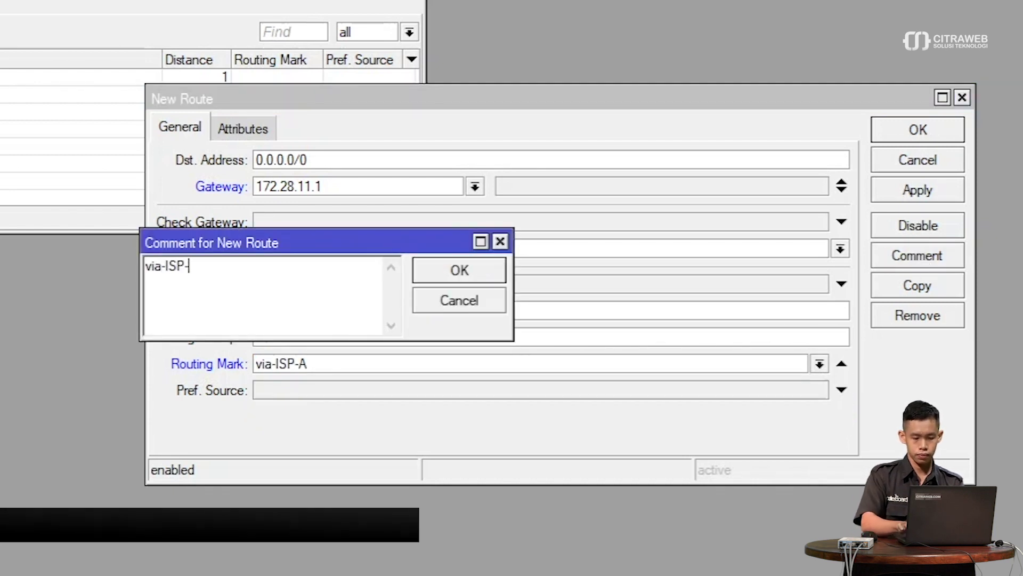
key("Return")
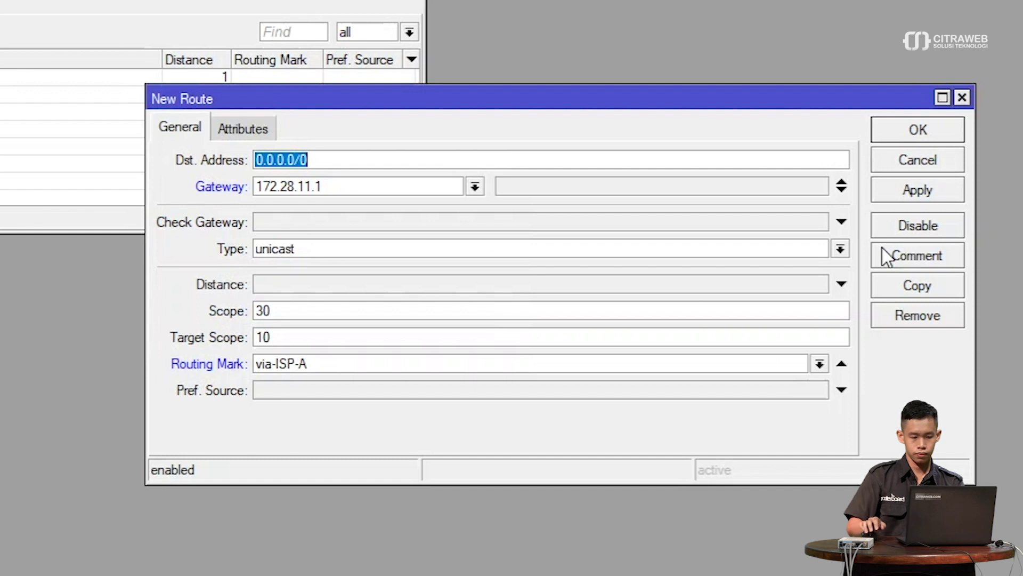
left_click(903, 197)
left_click(918, 129)
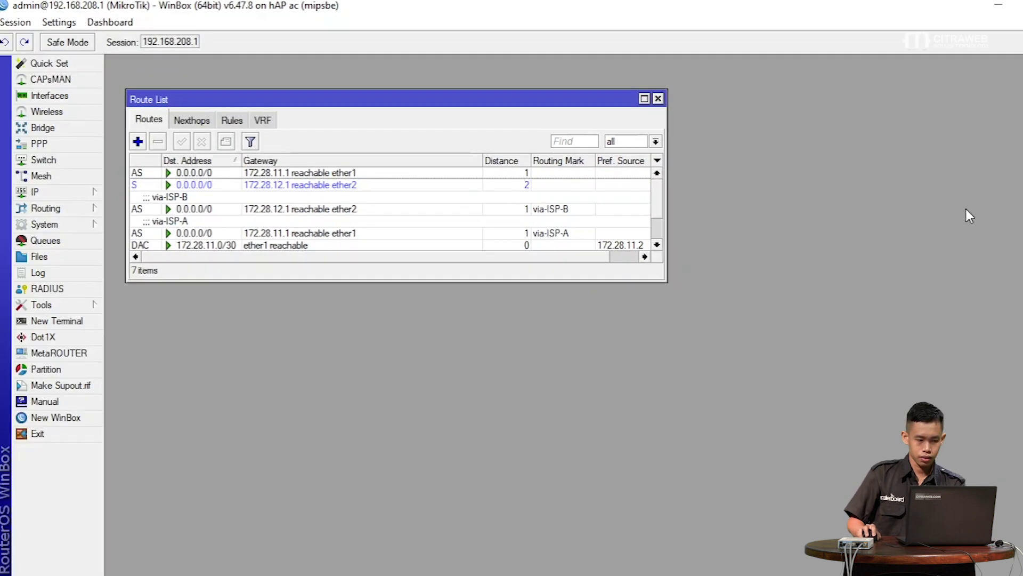
- Enlarge the route list, review the via-ISP-A and via-ISP-B routes, and close the list
left_click_drag(203, 278, 187, 356)
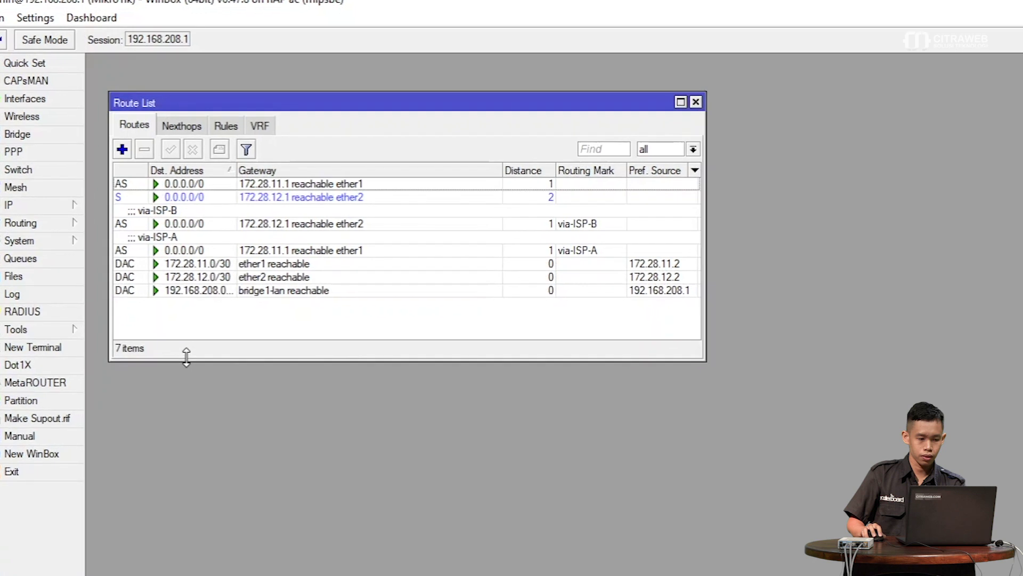
left_click(197, 233)
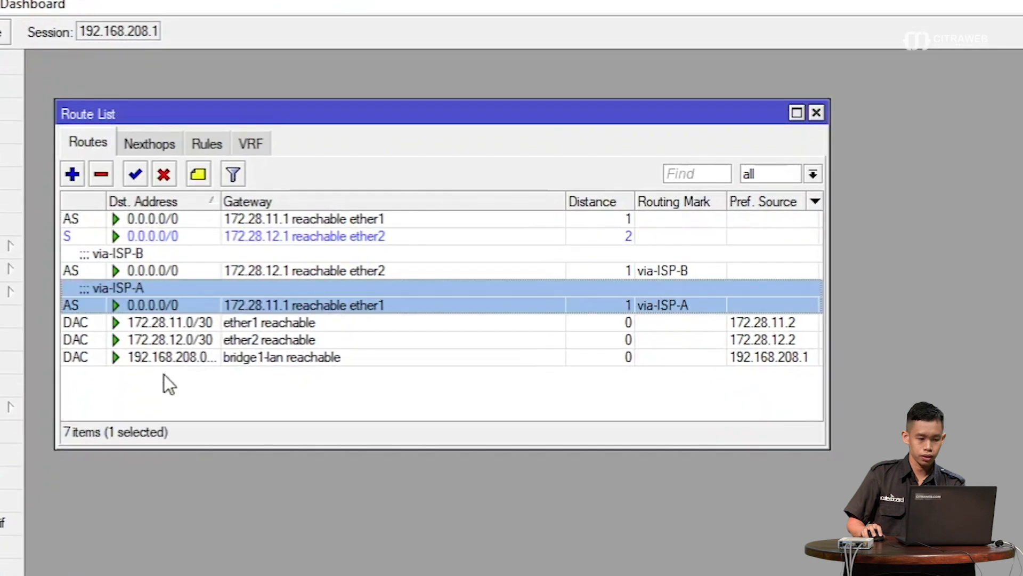
left_click(187, 270)
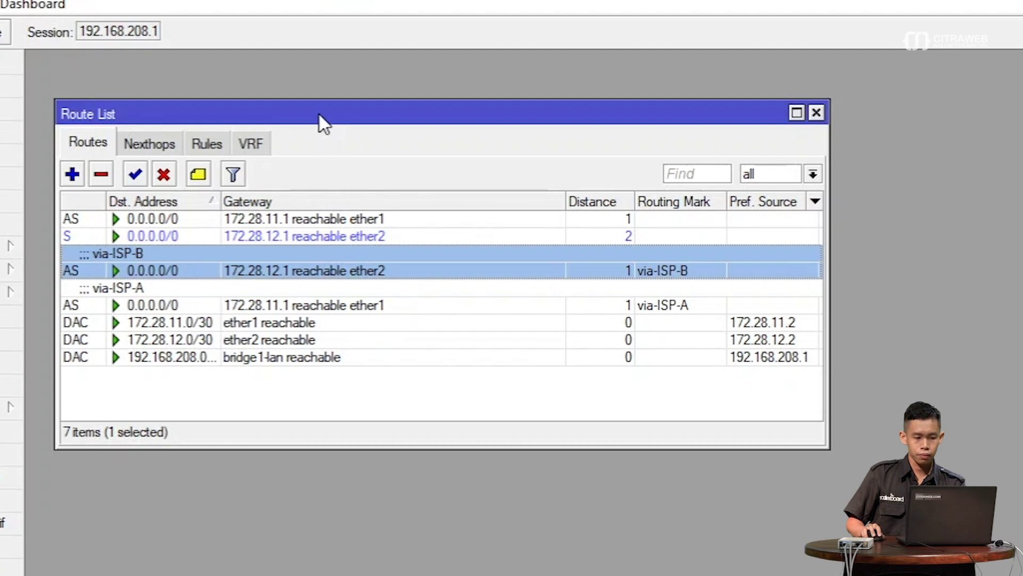
left_click_drag(383, 112, 360, 69)
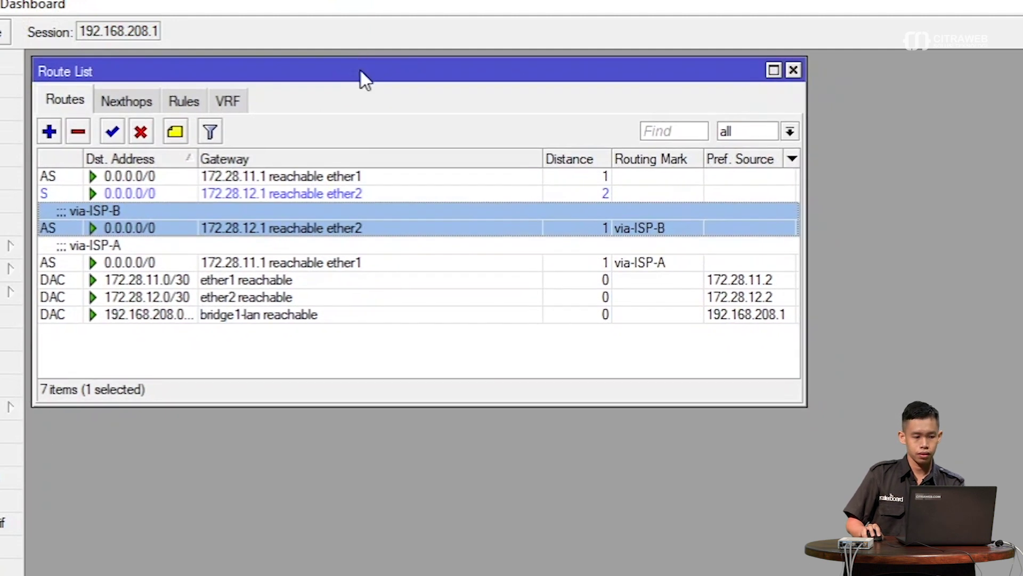
left_click(794, 70)
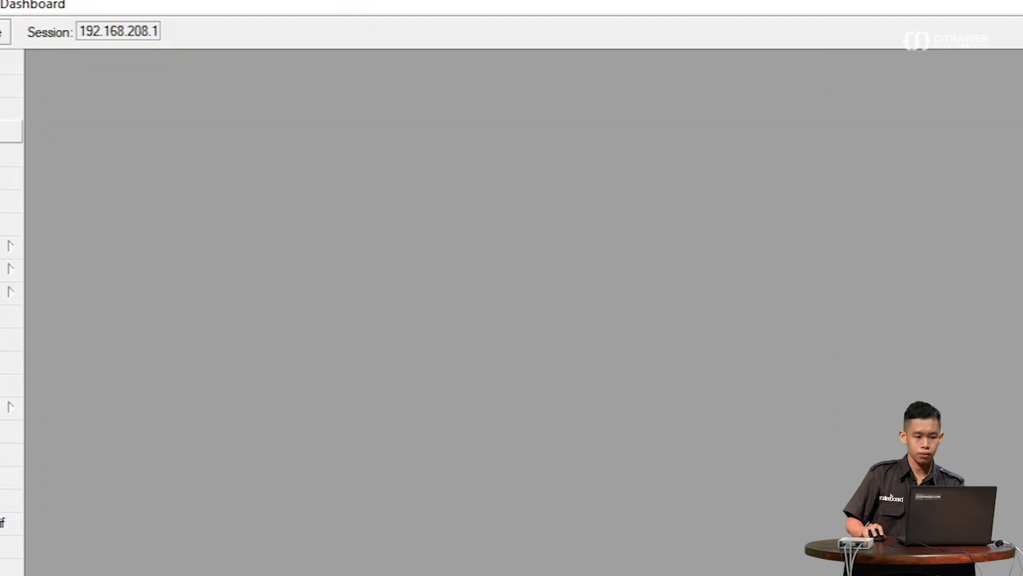
- Open the interface list and the firewall address lists, placing the firewall window below the interface list
left_click(5, 109)
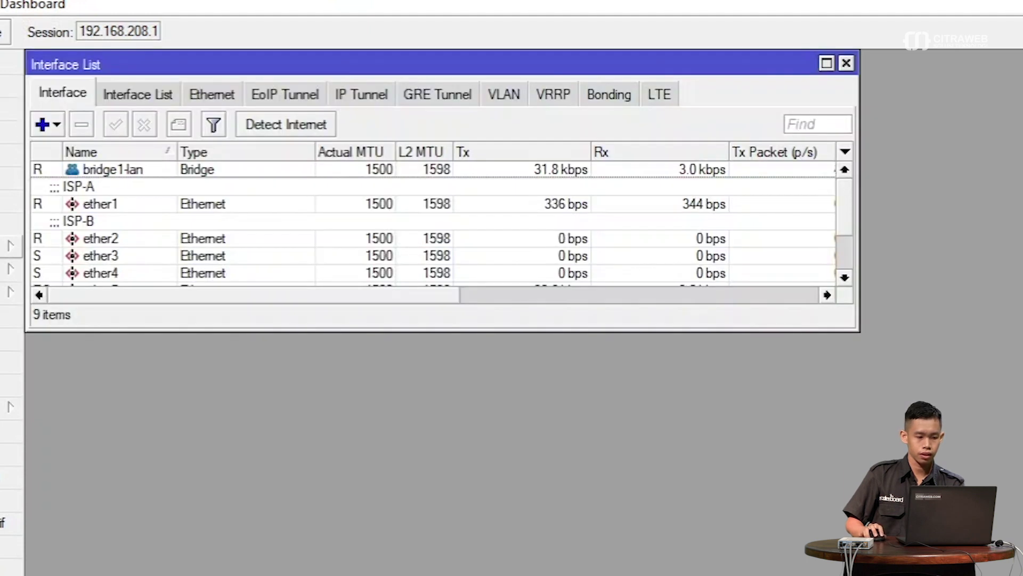
left_click(6, 244)
left_click(74, 415)
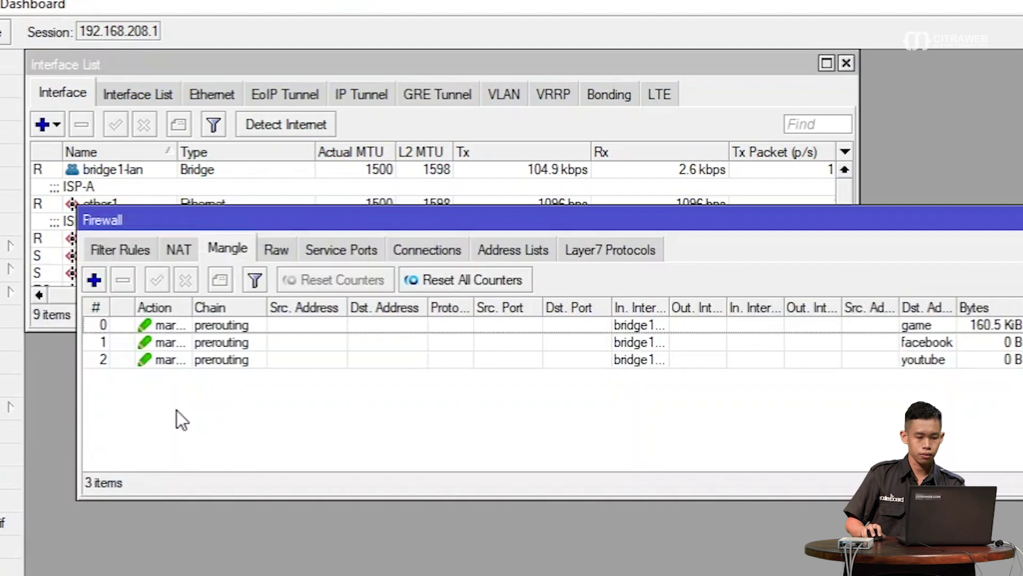
left_click(483, 252)
left_click_drag(548, 217, 497, 344)
- Start Torch on bridge1-lan and dock the router window to half the desktop, with Torch beside the firewall window
left_click(74, 291)
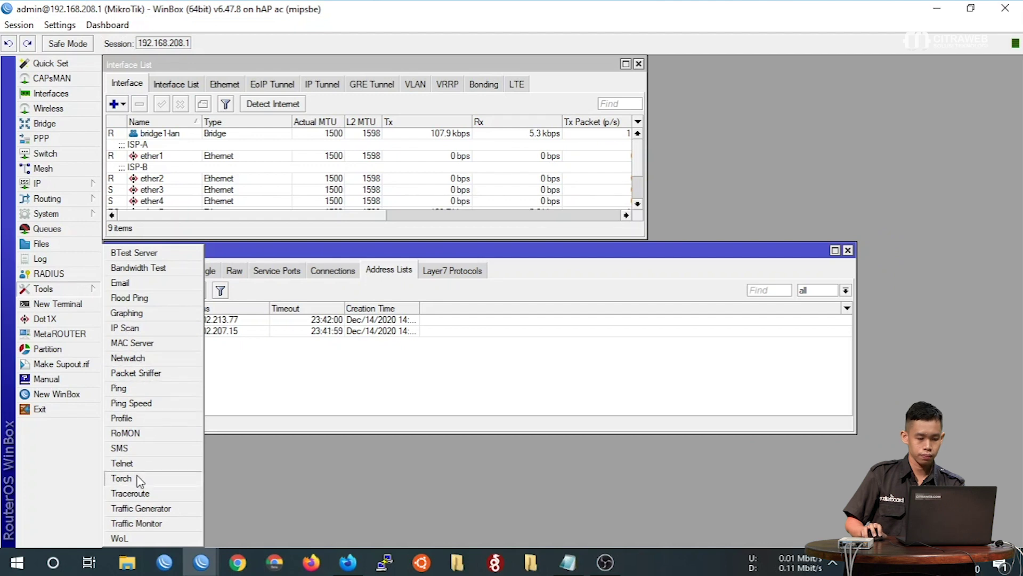
left_click(121, 478)
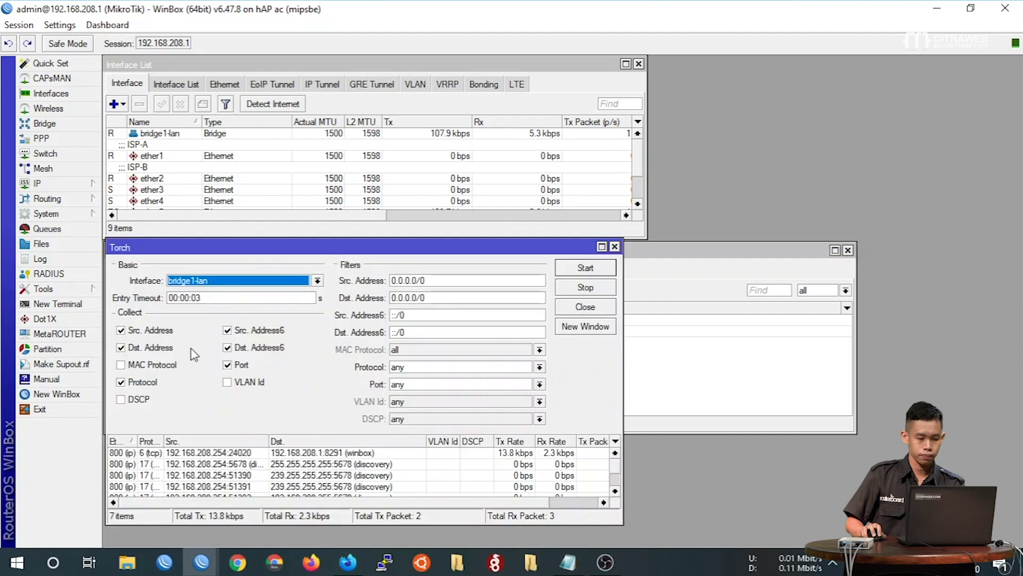
left_click(575, 272)
left_click_drag(452, 251, 809, 224)
left_click_drag(431, 10, 1022, 47)
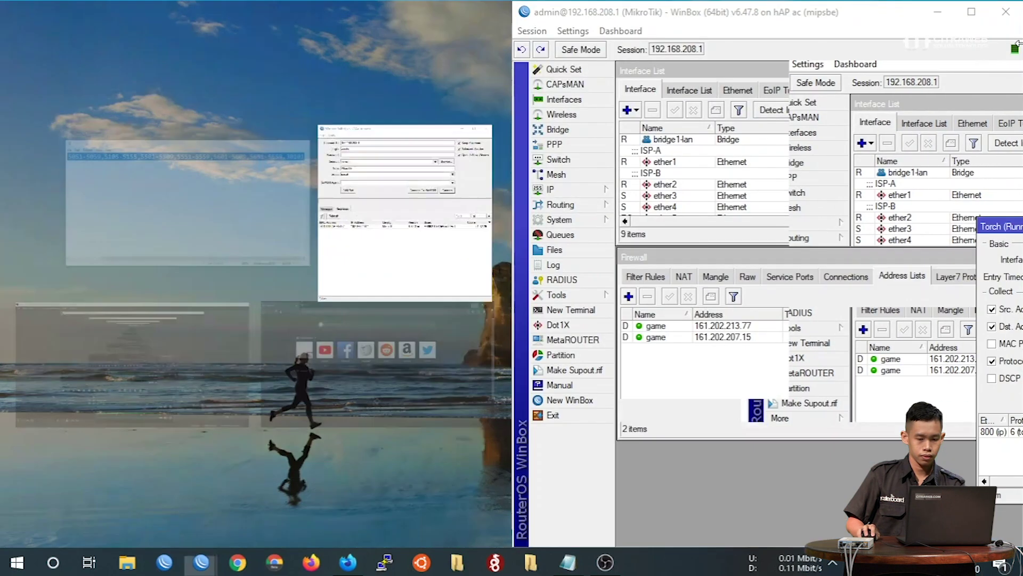
left_click_drag(1006, 228, 863, 252)
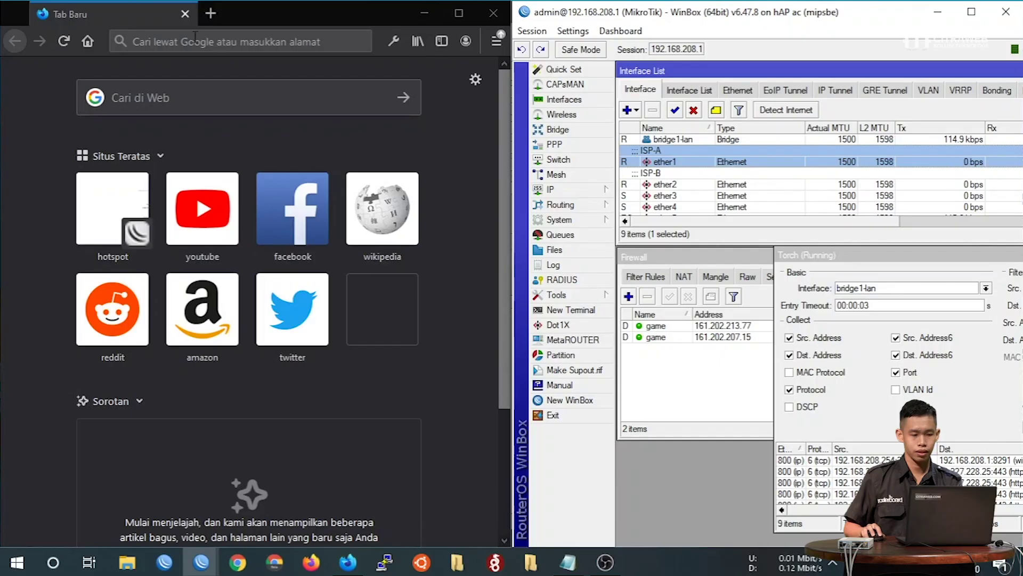
- In the web browser, search for facebook mikrotik indonesia and open the Mikrotik Indonesia - Beranda result
left_click(194, 36)
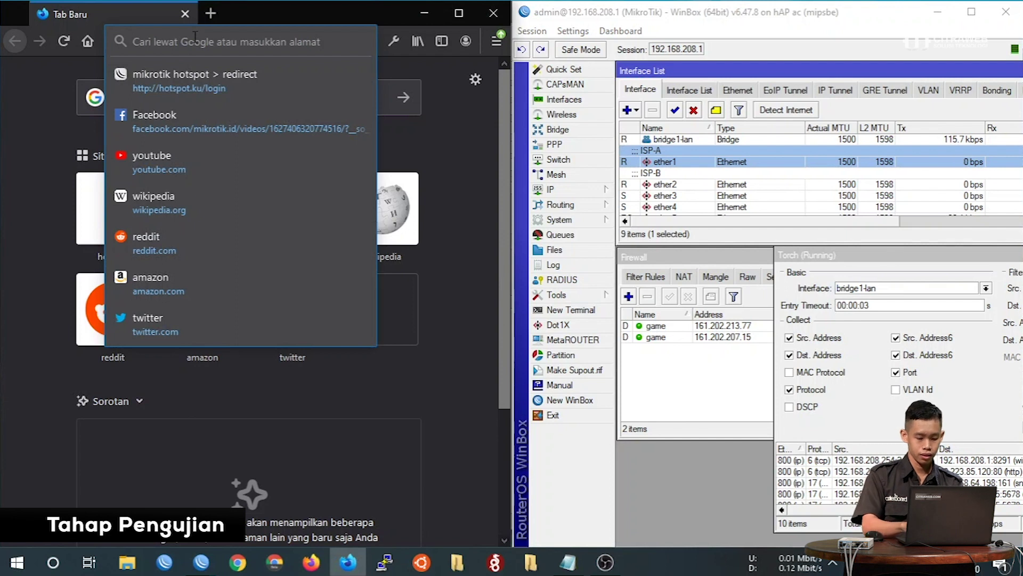
type("face")
key("Down")
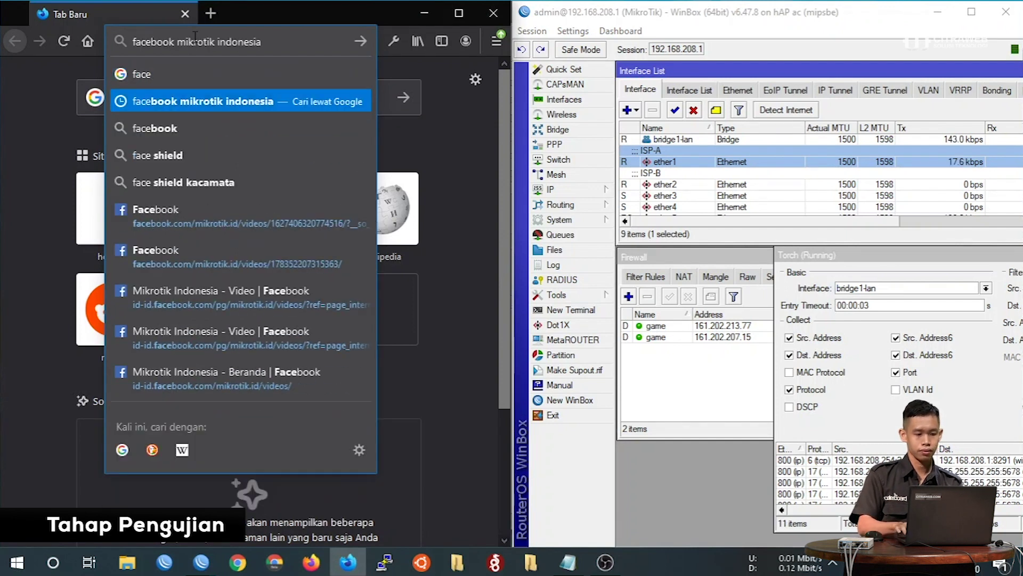
key("Return")
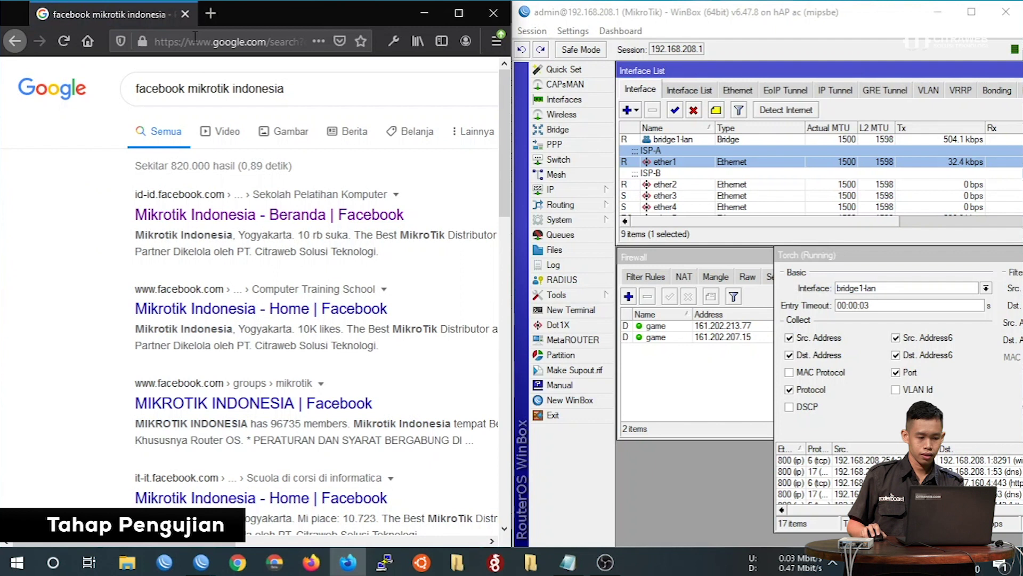
left_click(216, 219)
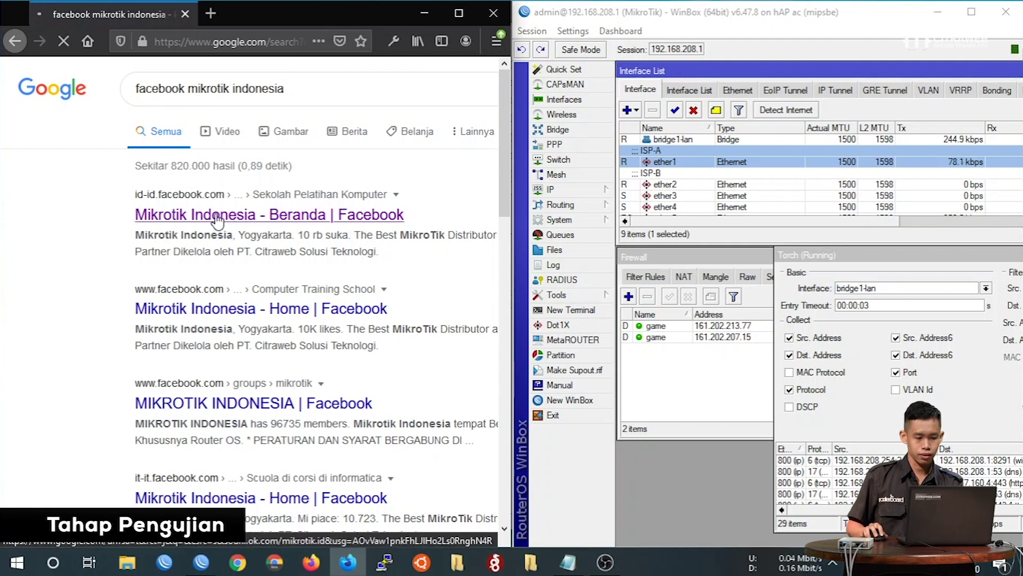
- Examine the dynamic facebook entries in the firewall address list
left_click(685, 398)
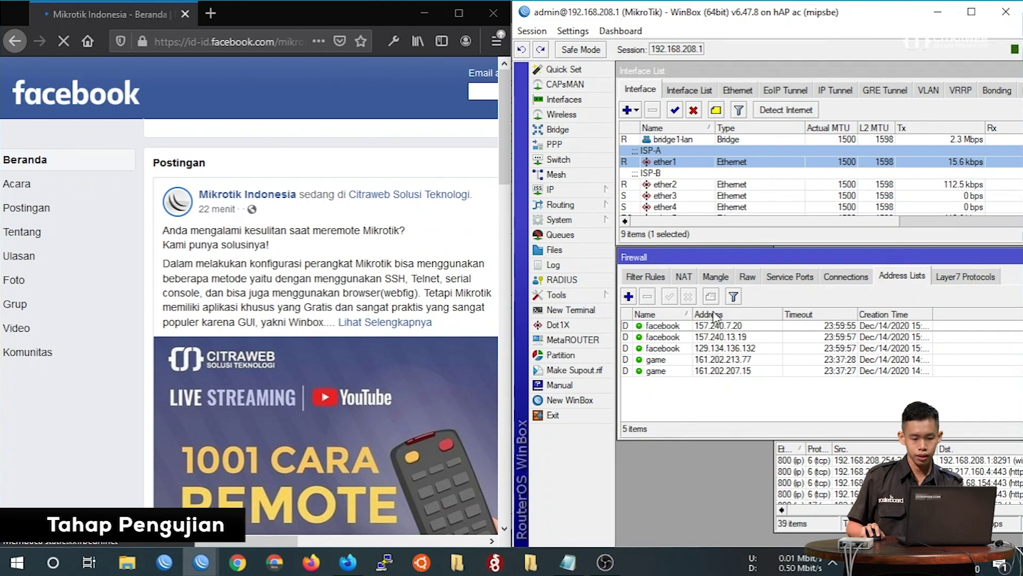
left_click(663, 326)
left_click(664, 337)
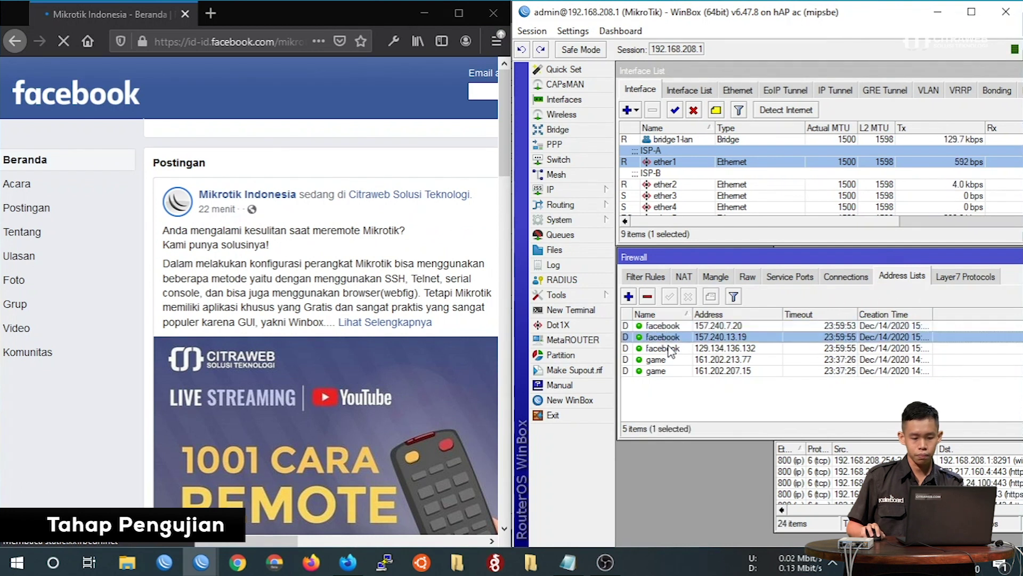
left_click(670, 348)
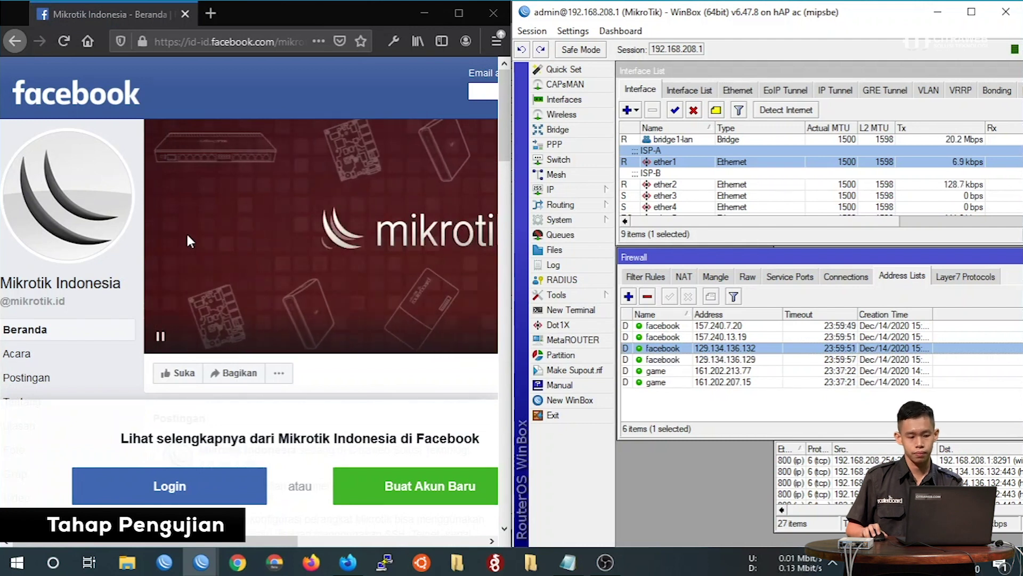
- Browse the Facebook page and check the Tx and Rx rates of the ISP-B interface ether2
scroll(188, 236, "down", 2)
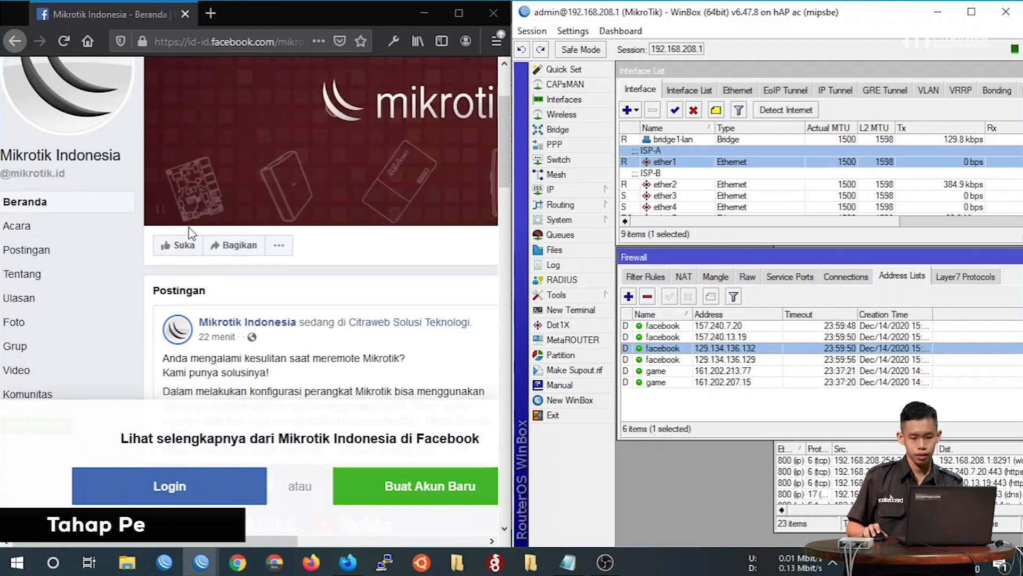
left_click(725, 186)
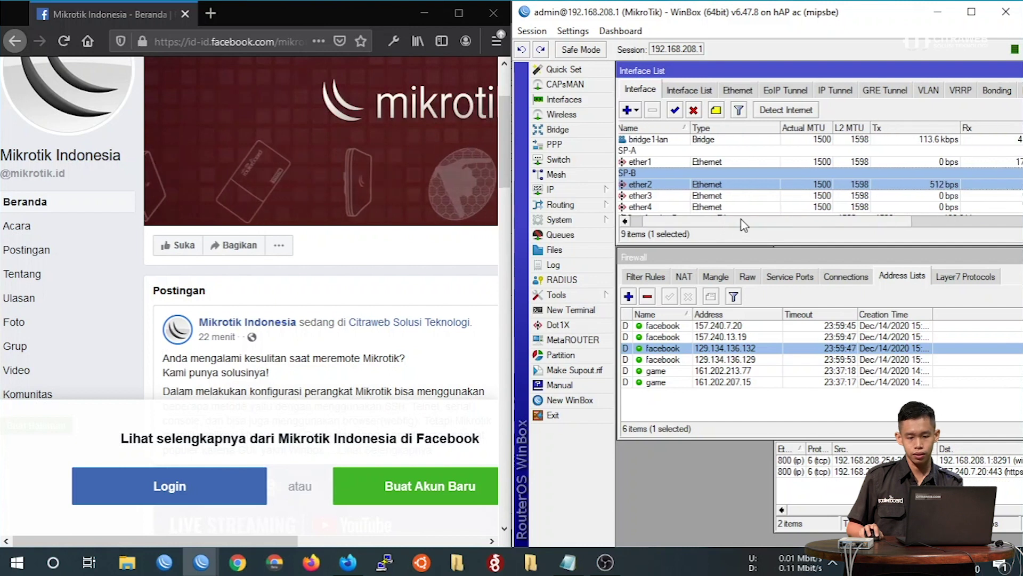
left_click_drag(741, 221, 776, 221)
- Open the Facebook page's Video section and compare the traffic rates of ether1 and ether2
scroll(199, 264, "down", 1)
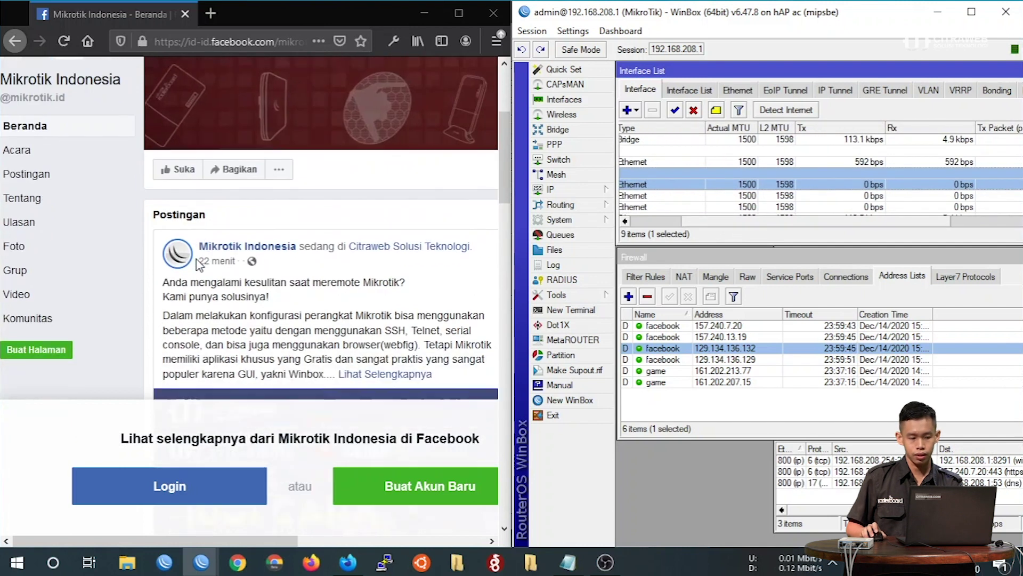
scroll(199, 264, "down", 1)
left_click(19, 217)
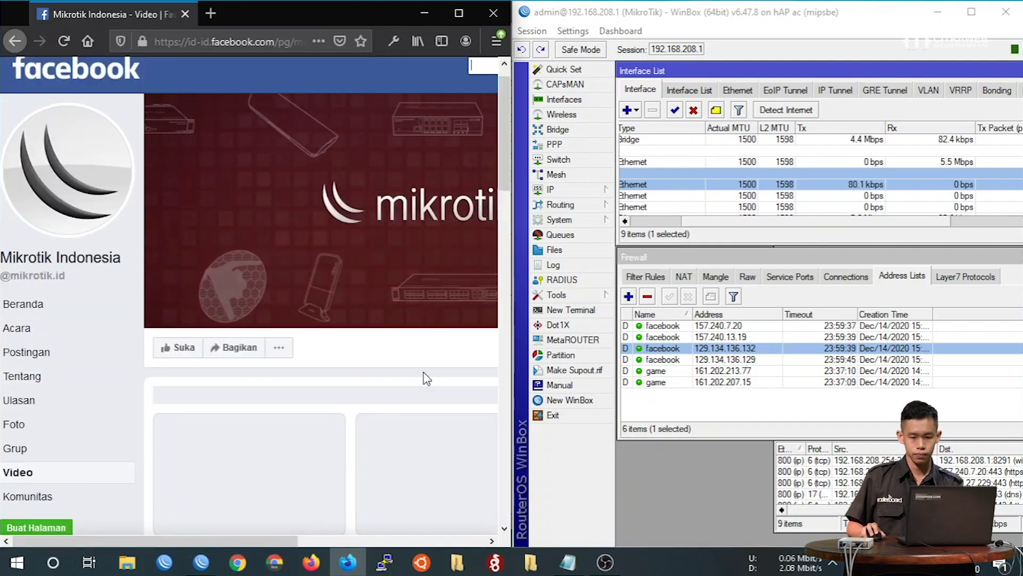
left_click(877, 222)
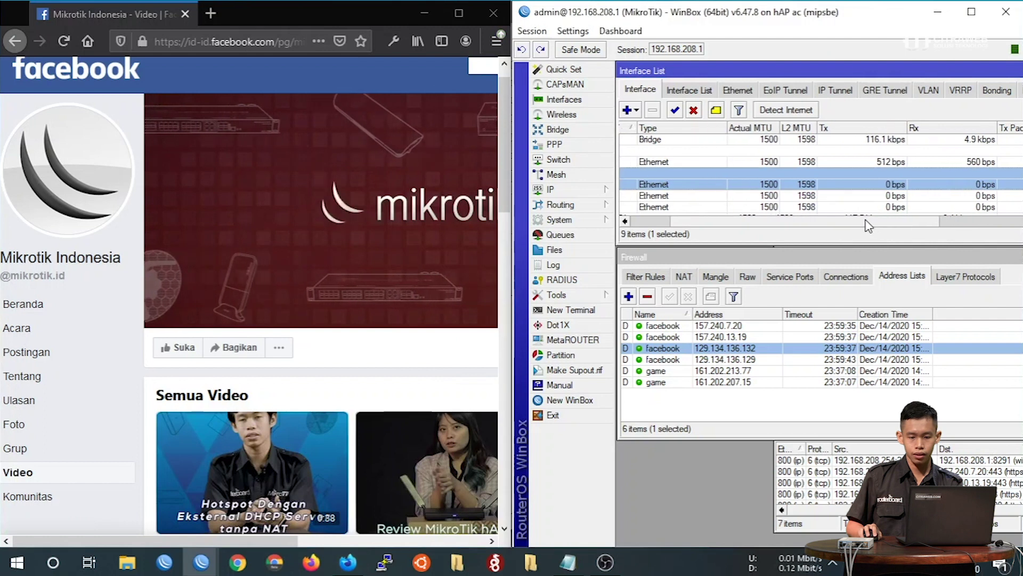
left_click_drag(875, 221, 823, 221)
key("Up")
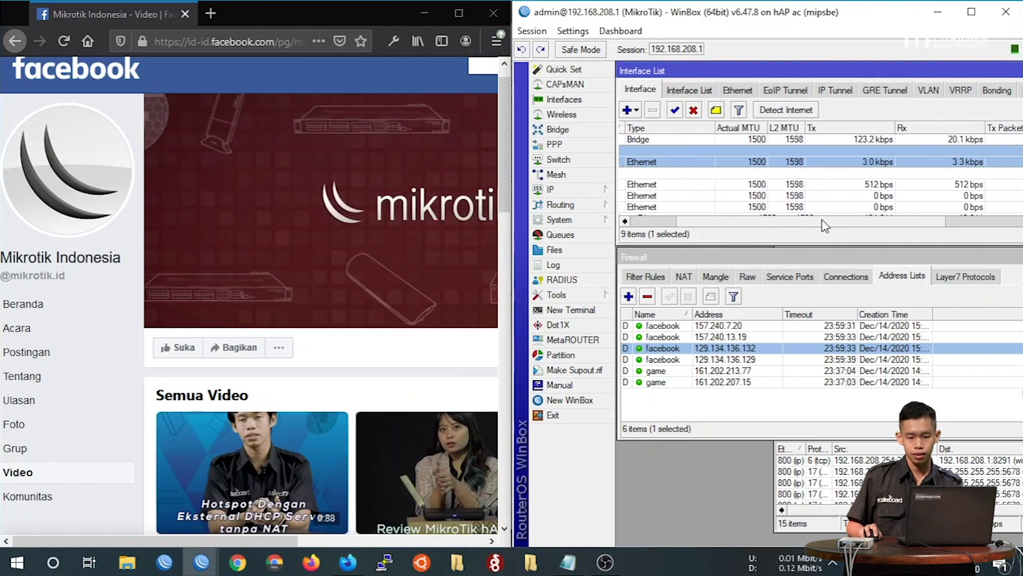
scroll(277, 325, "down", 5)
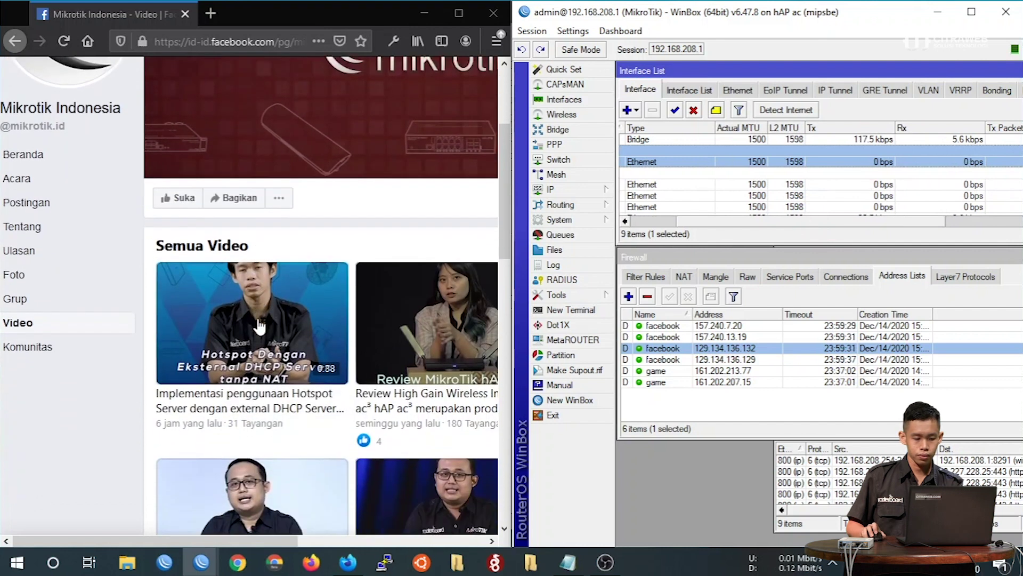
- Remove all tracked entries from the firewall's connections list
left_click(843, 276)
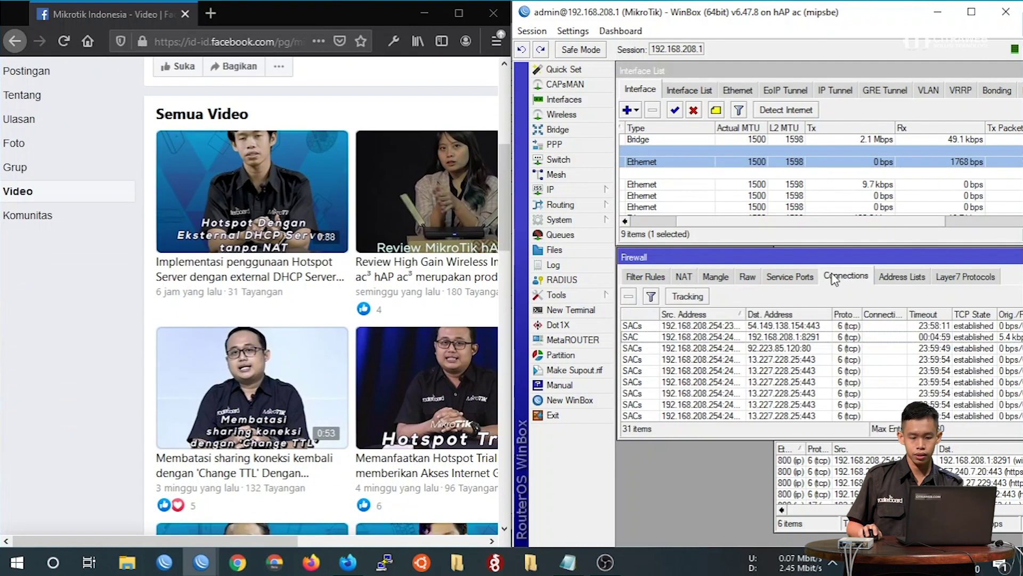
left_click(671, 371)
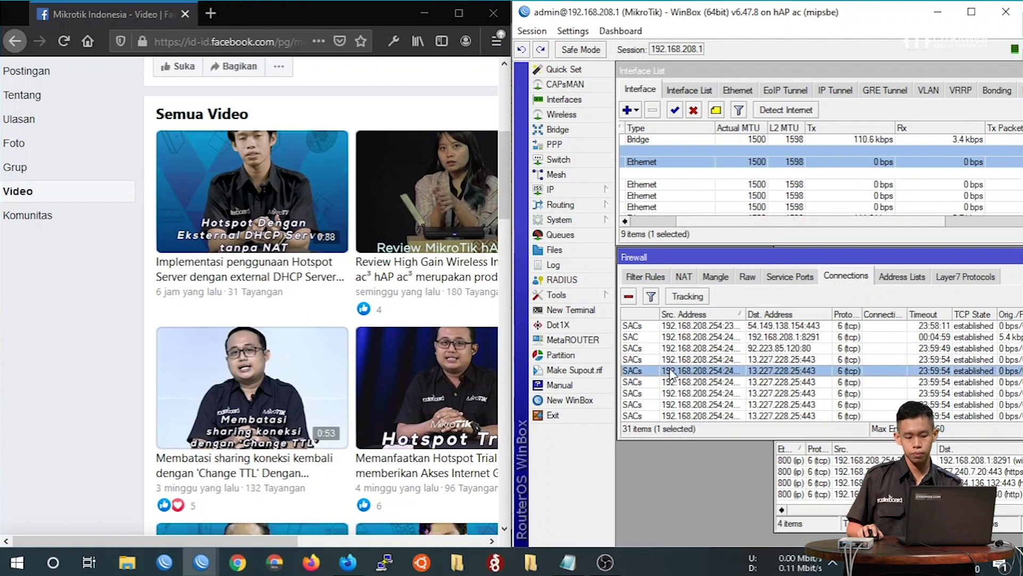
key("ctrl+a")
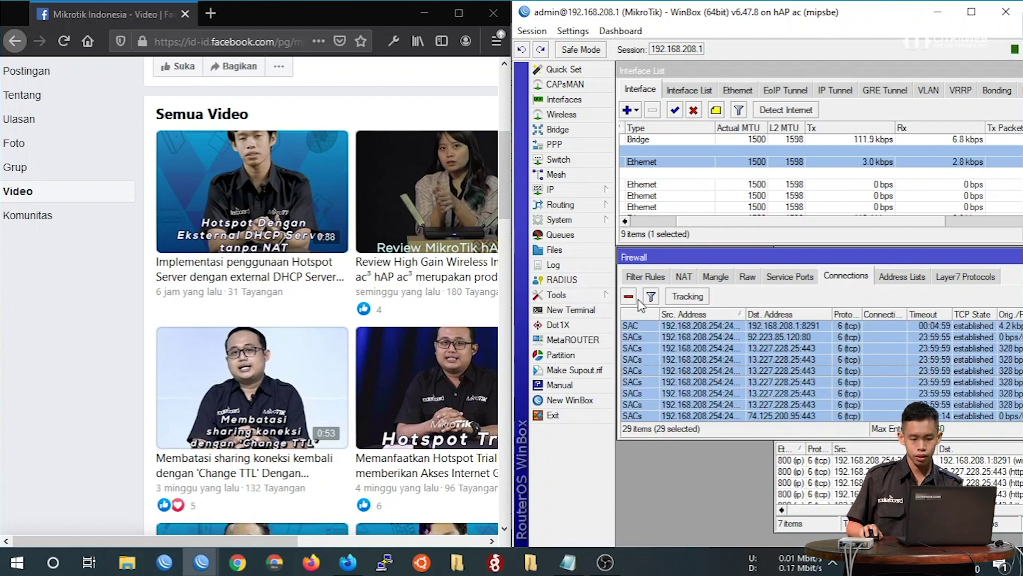
left_click(630, 296)
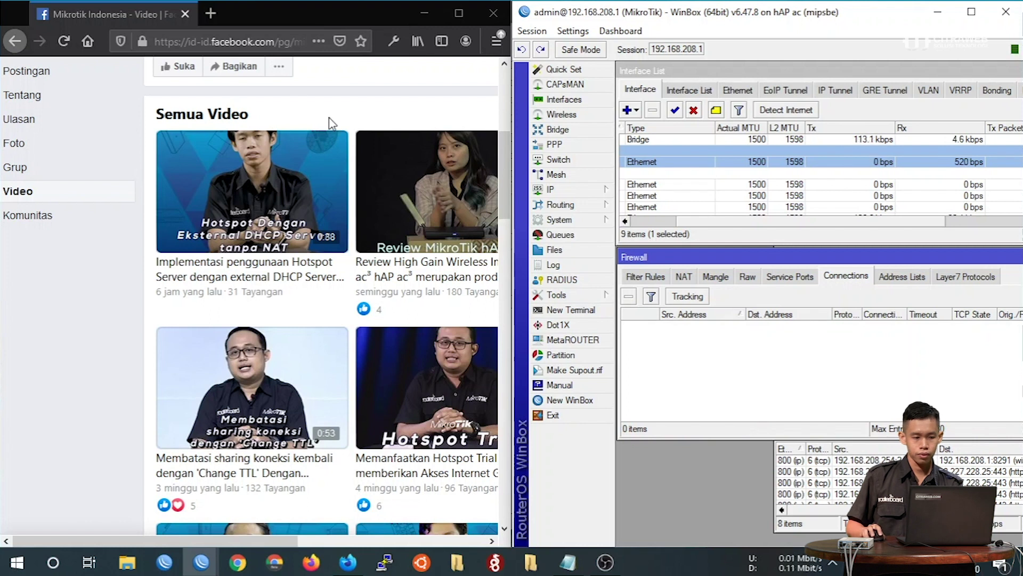
- Reload the Mikrotik Indonesia Facebook video page in a fresh browser tab and close the old tab
left_click(171, 36)
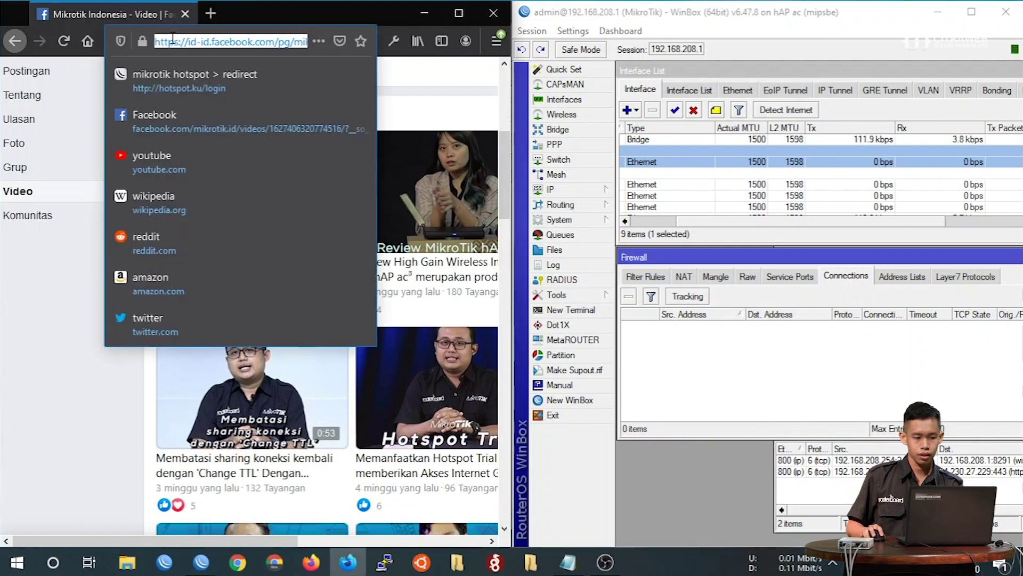
left_click_drag(195, 40, 205, 12)
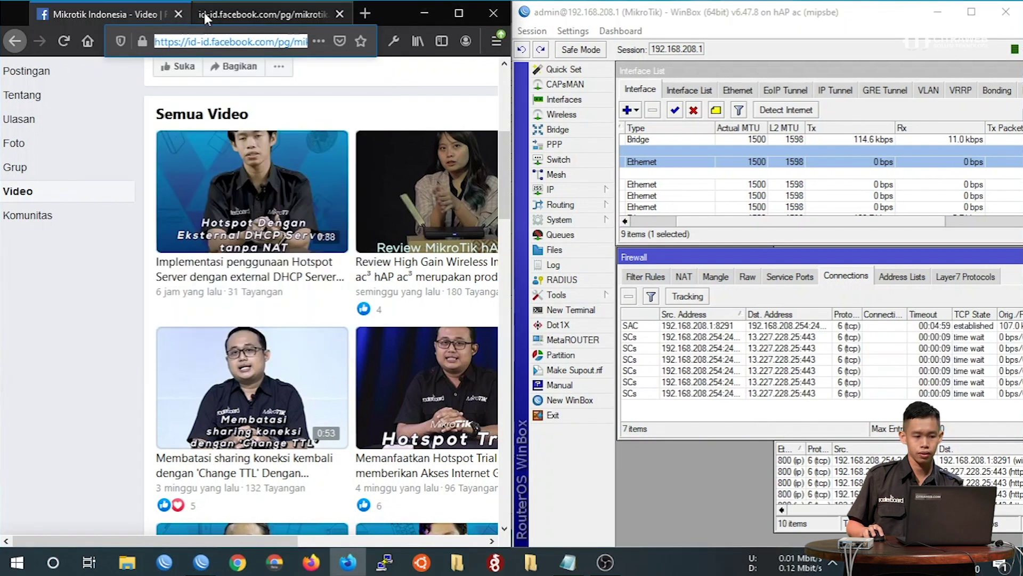
left_click(204, 12)
left_click(179, 14)
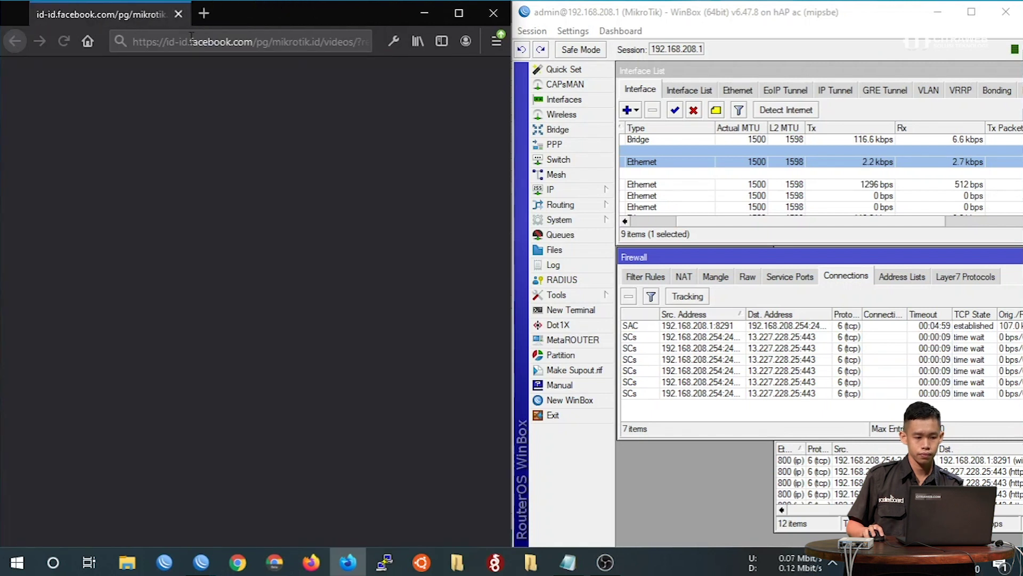
left_click(191, 40)
left_click(191, 40)
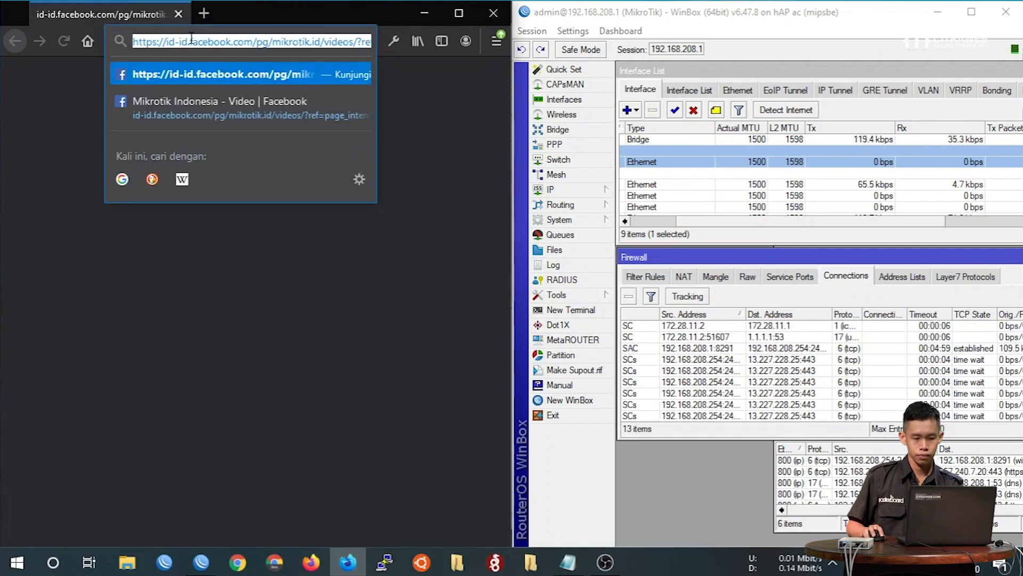
key("Return")
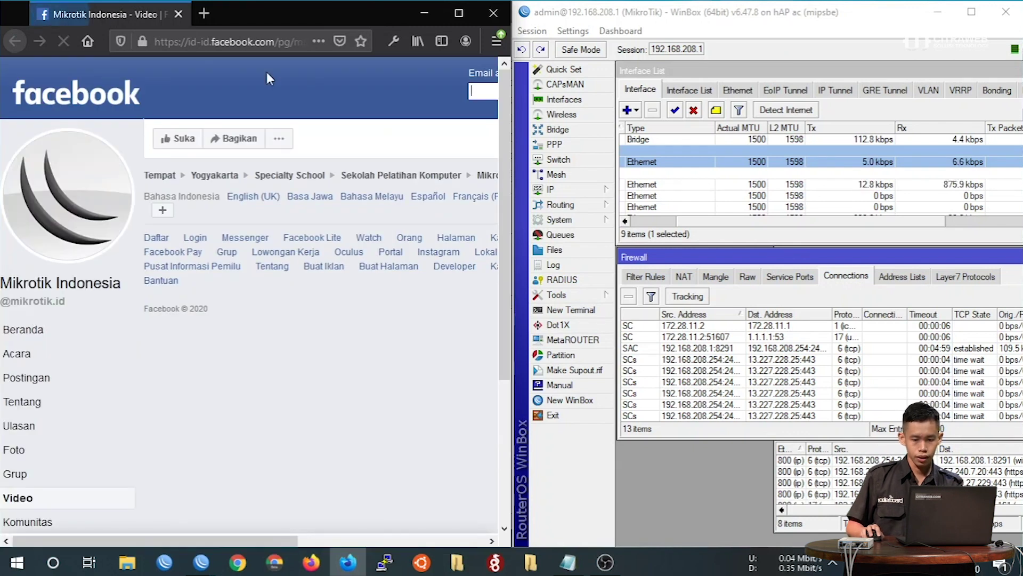
- Select the ISP-B interface ether2 in the interface list and check its Tx and Rx rates
left_click(984, 179)
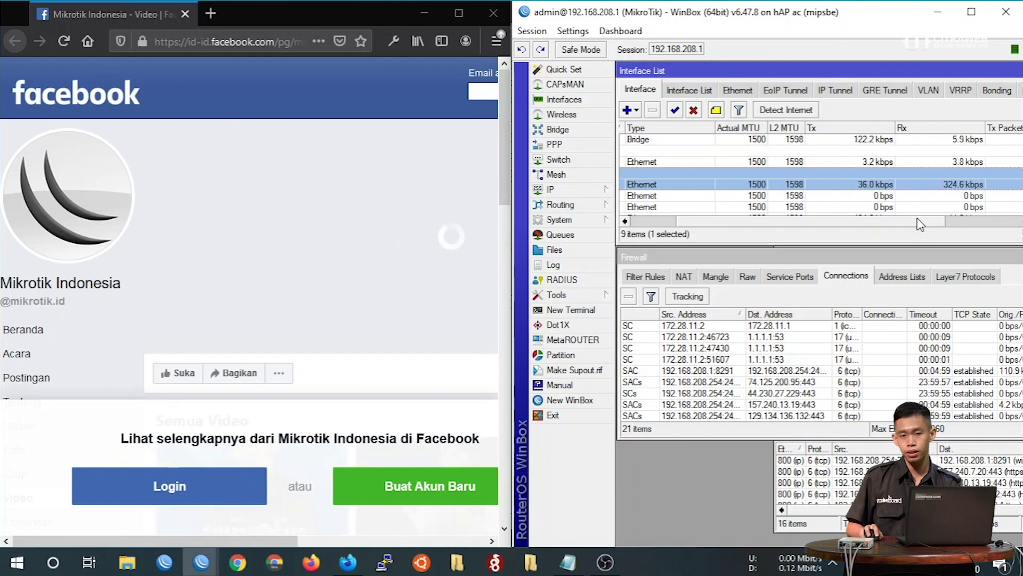
left_click_drag(921, 226, 850, 222)
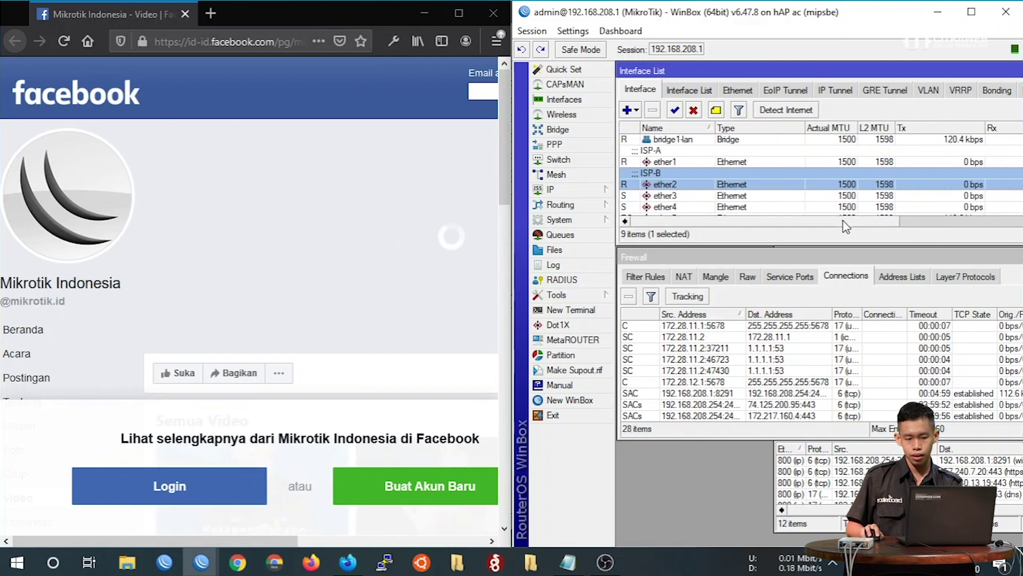
left_click_drag(746, 223, 793, 229)
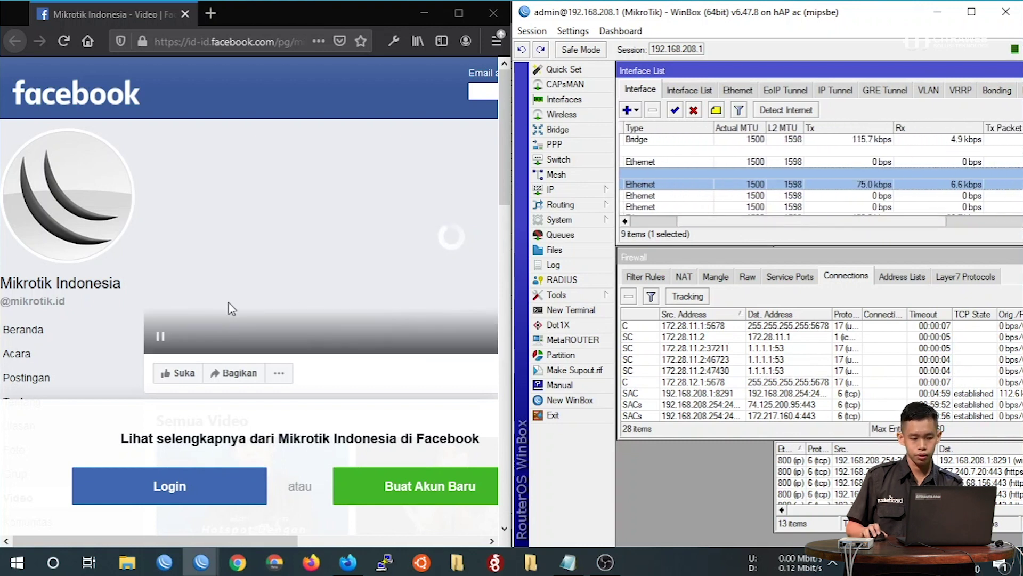
- Play the Facebook video reviewing the High Gain Wireless Indoor hAP ac³ and check the interface traffic rates
scroll(228, 302, "down", 5)
scroll(373, 256, "down", 1)
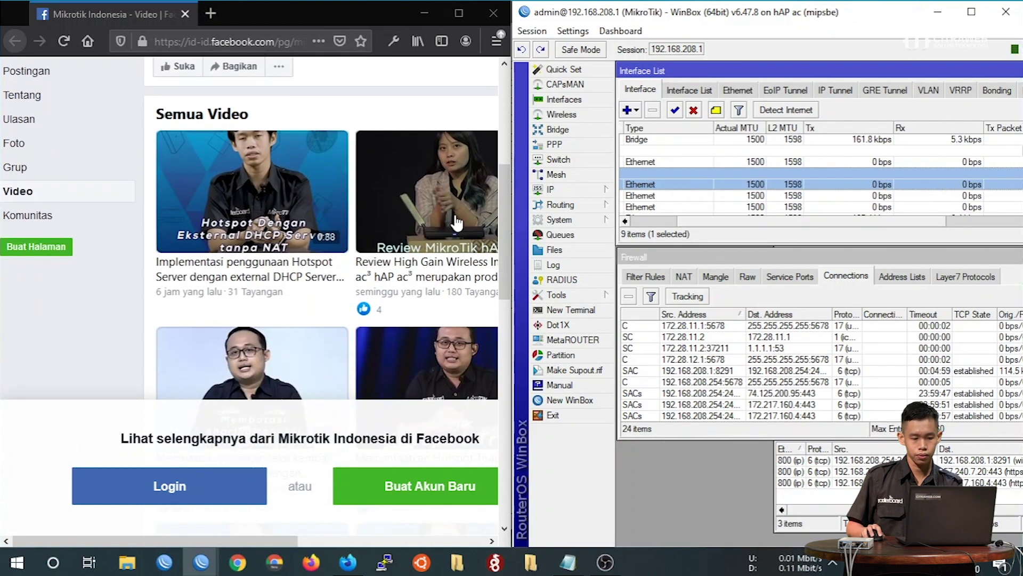
left_click(456, 216)
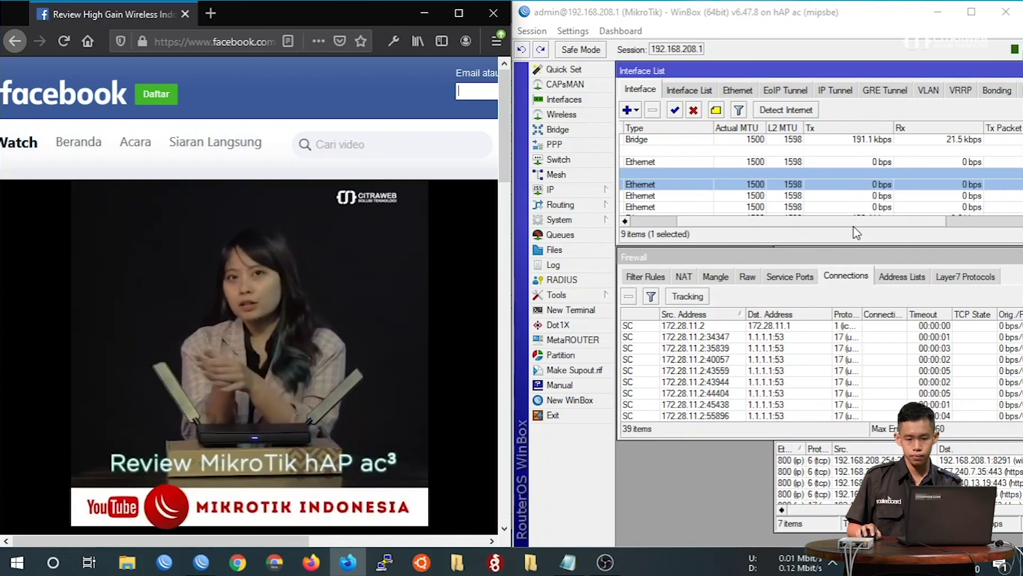
left_click_drag(858, 225, 881, 225)
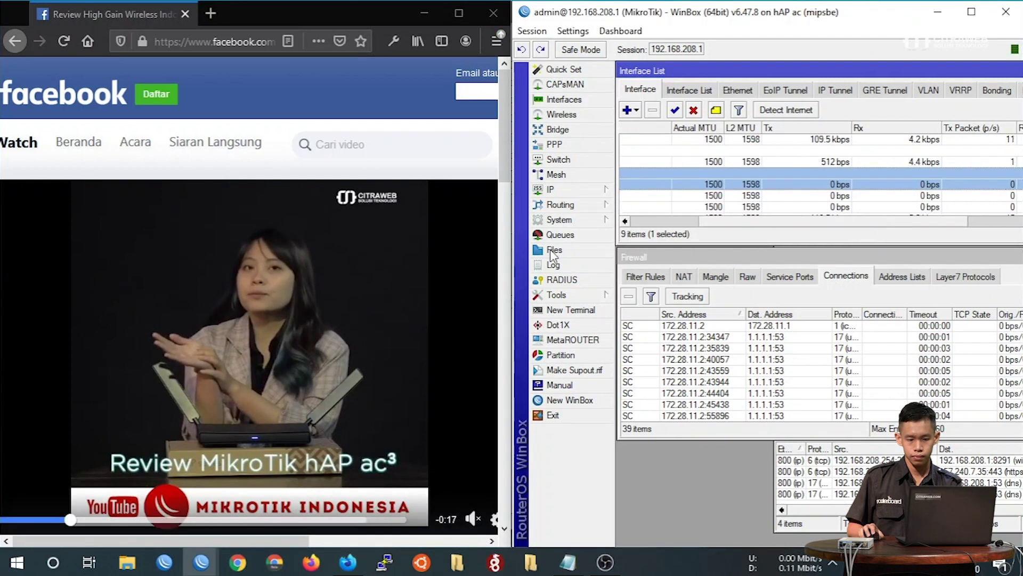
- Play the related Facebook video about Port Scan Detection (PSD) and compare the traffic rates of ether1 and ether2
scroll(220, 287, "down", 2)
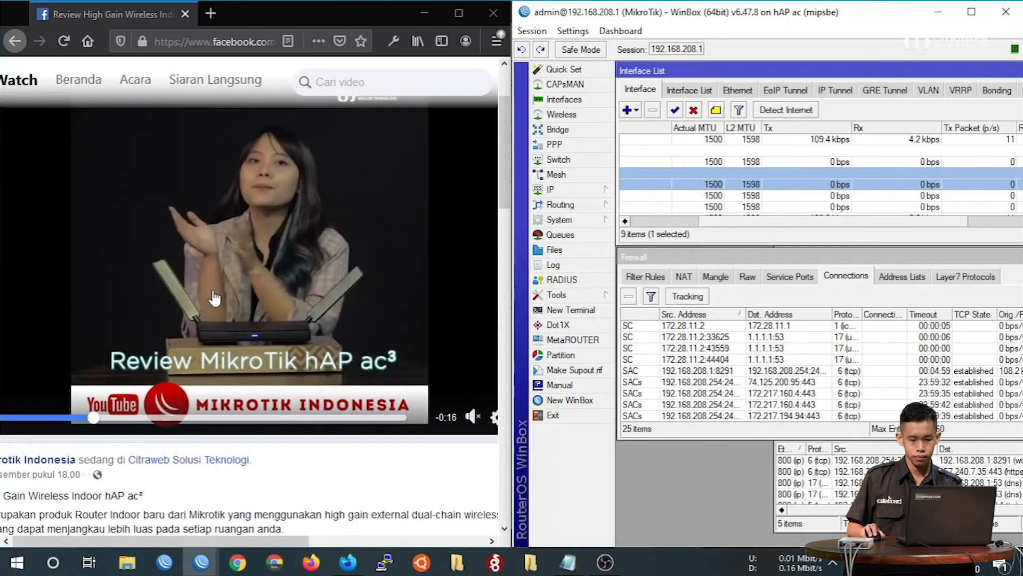
scroll(215, 298, "down", 8)
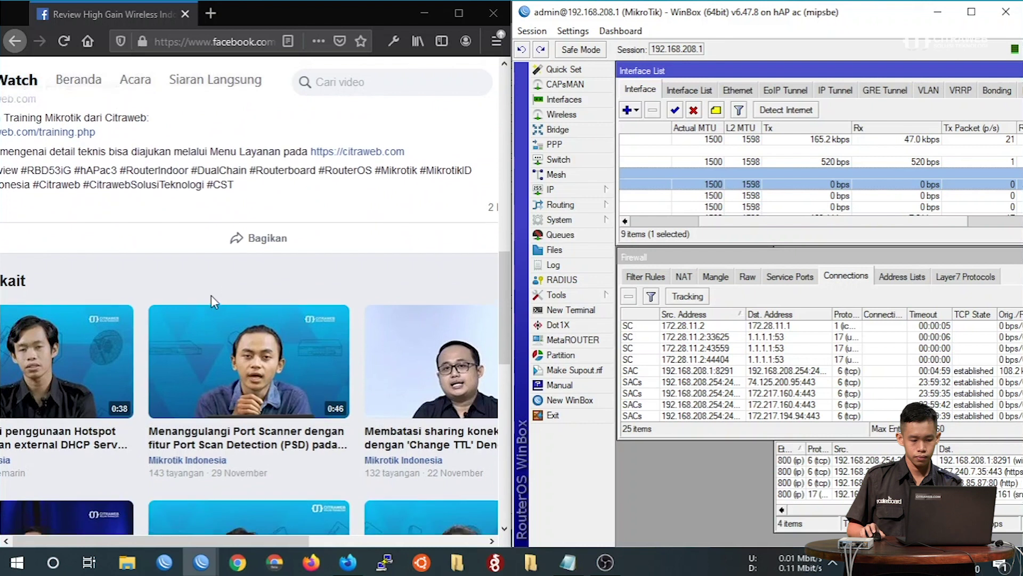
scroll(211, 296, "down", 2)
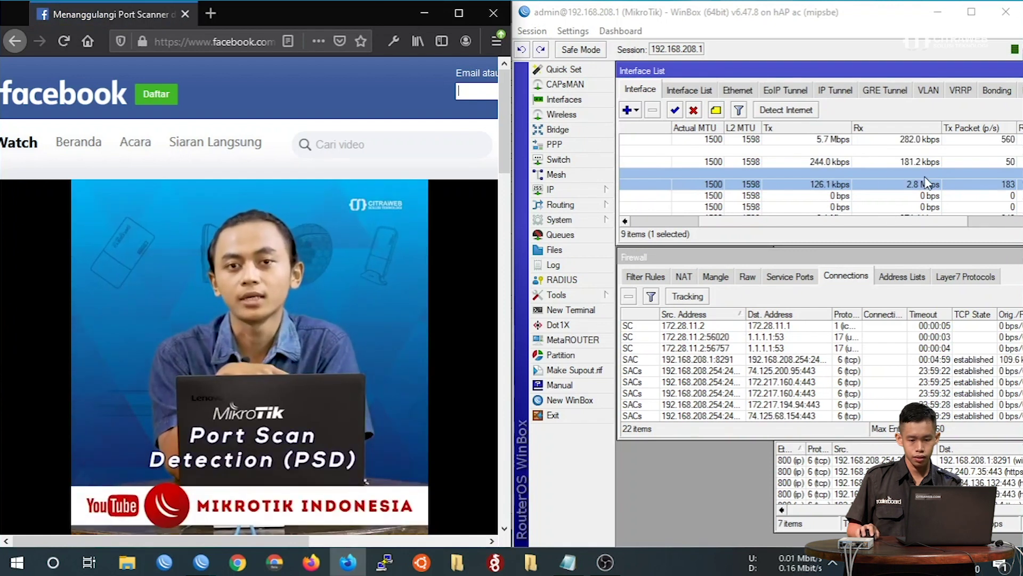
left_click_drag(835, 220, 766, 219)
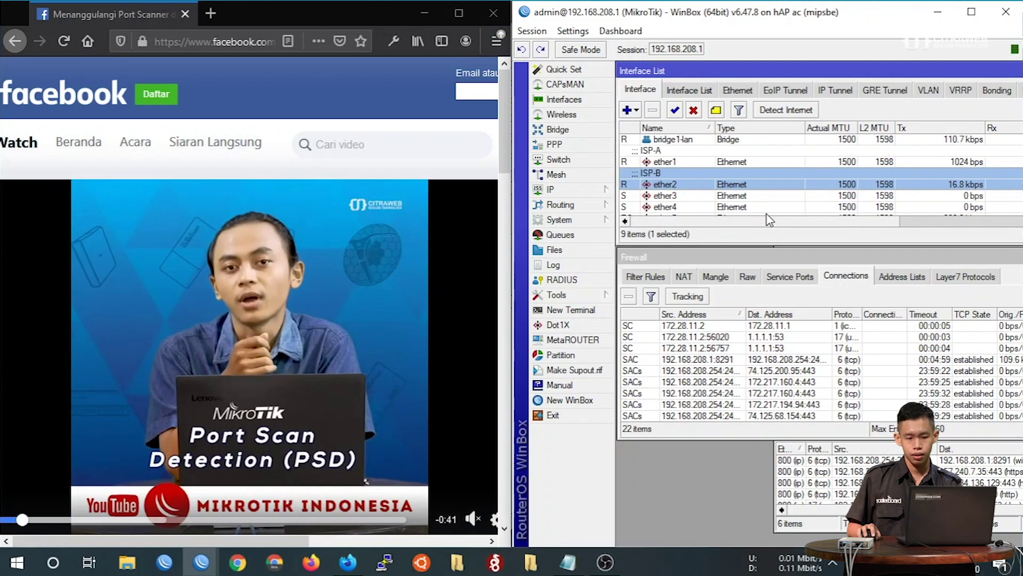
left_click_drag(800, 221, 877, 230)
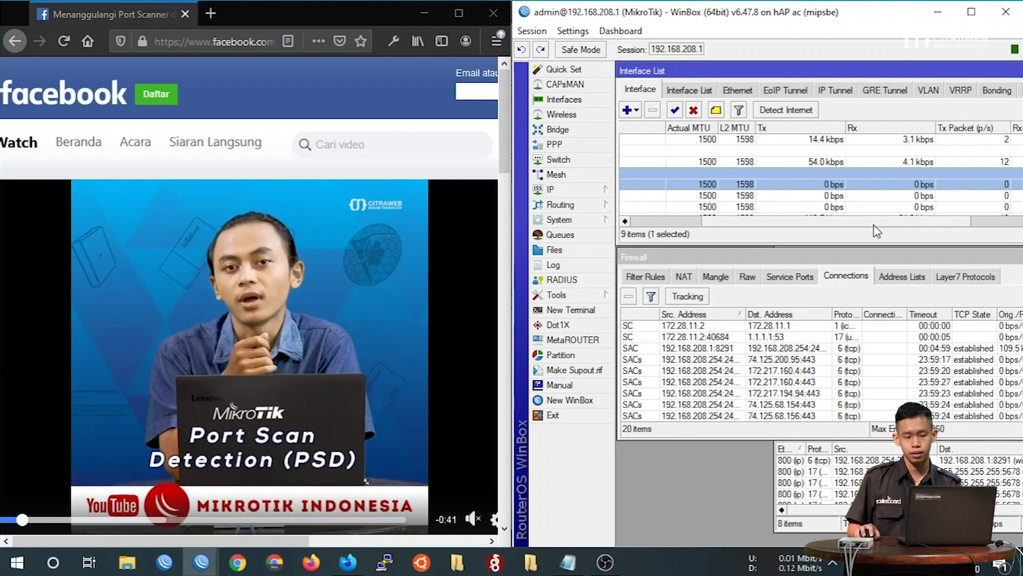
left_click_drag(756, 224, 682, 224)
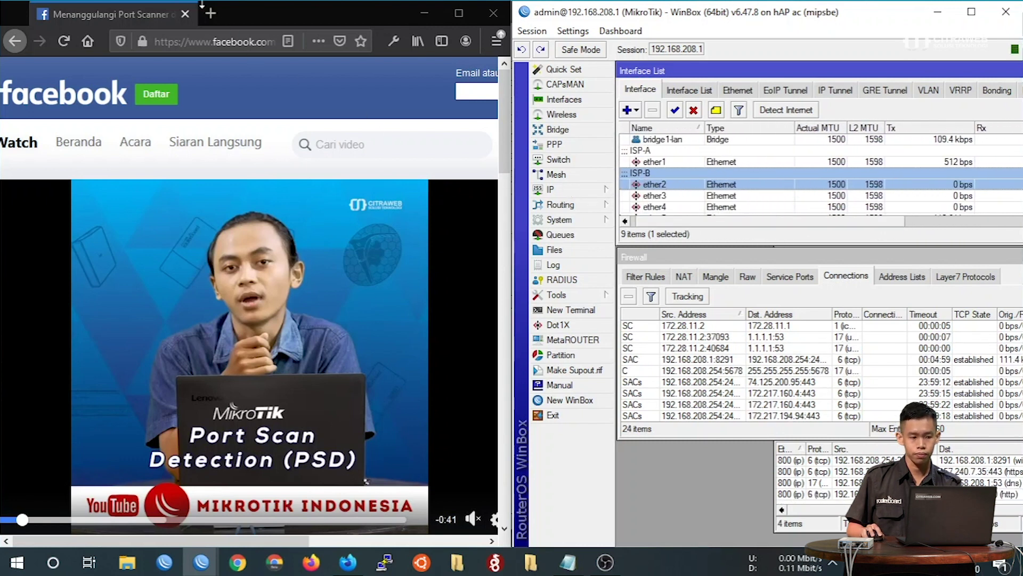
- Open YouTube in a new browser tab and search for "mikrotik indonesia"
left_click(205, 12)
left_click(303, 188)
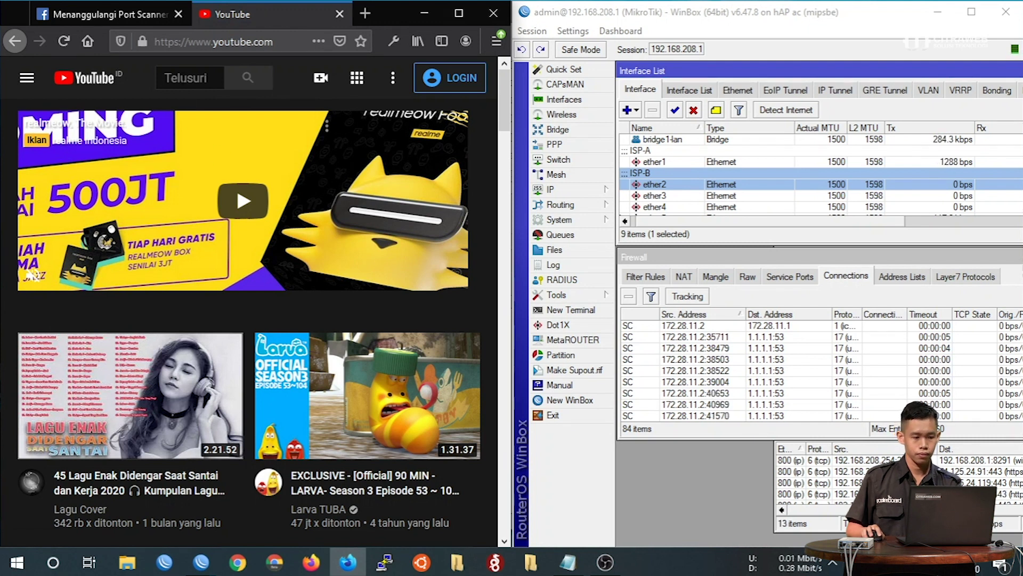
type("mikroti")
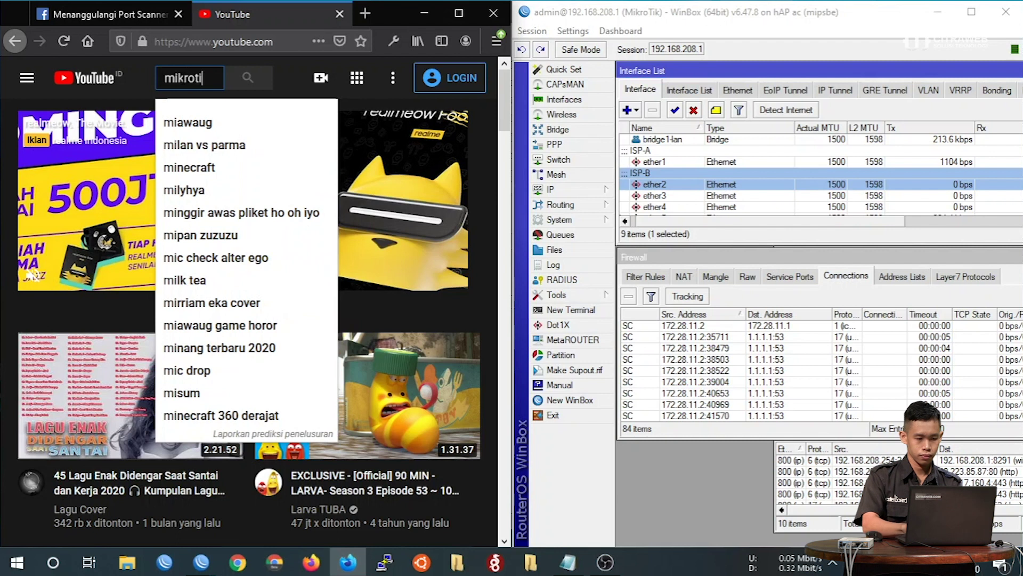
type("k indonesia")
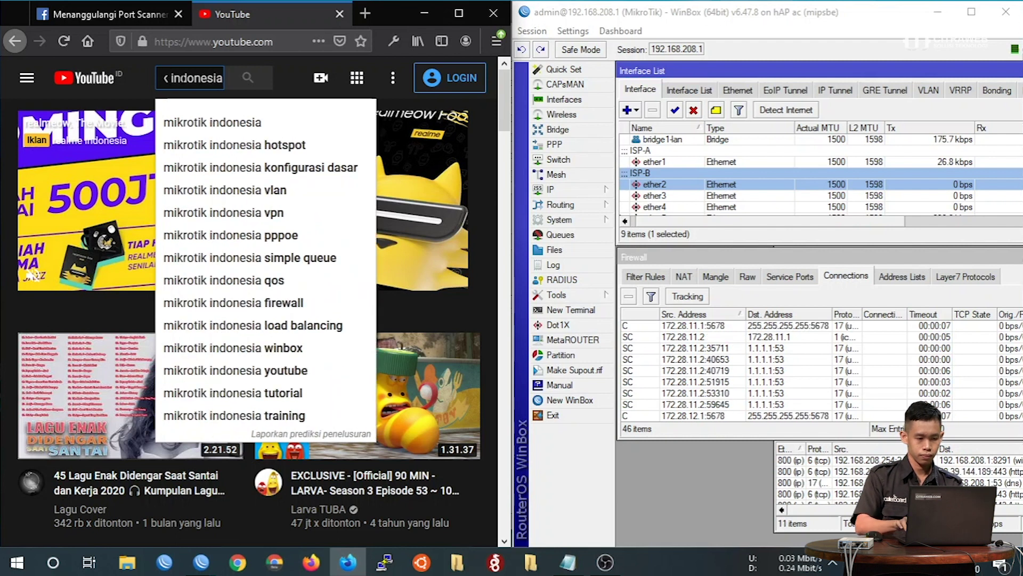
key("Return")
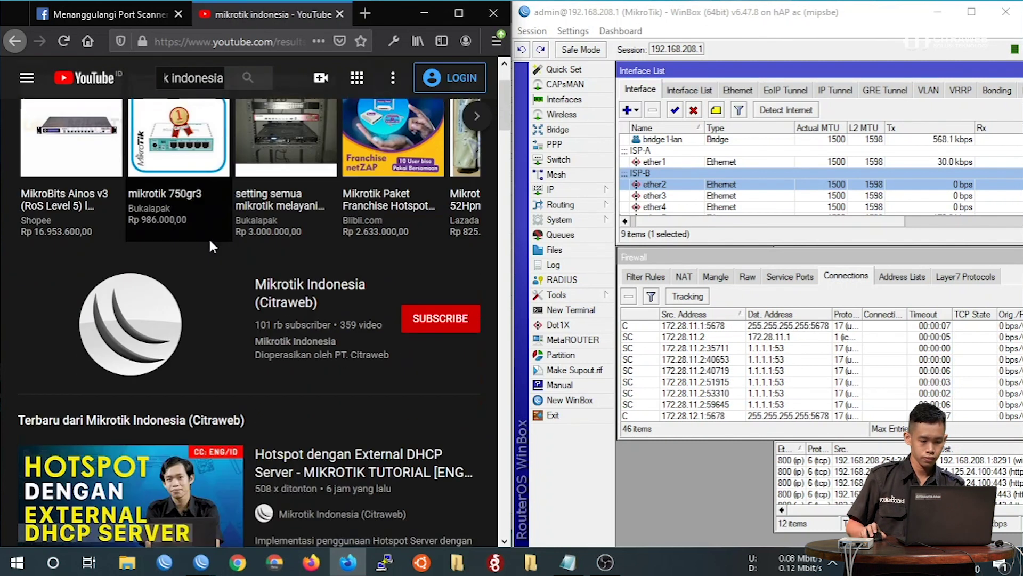
- Open the YouTube video "Mengenal Firewall Mikrotik [Live Streaming]" from the search results
scroll(212, 241, "down", 5)
scroll(214, 244, "down", 5)
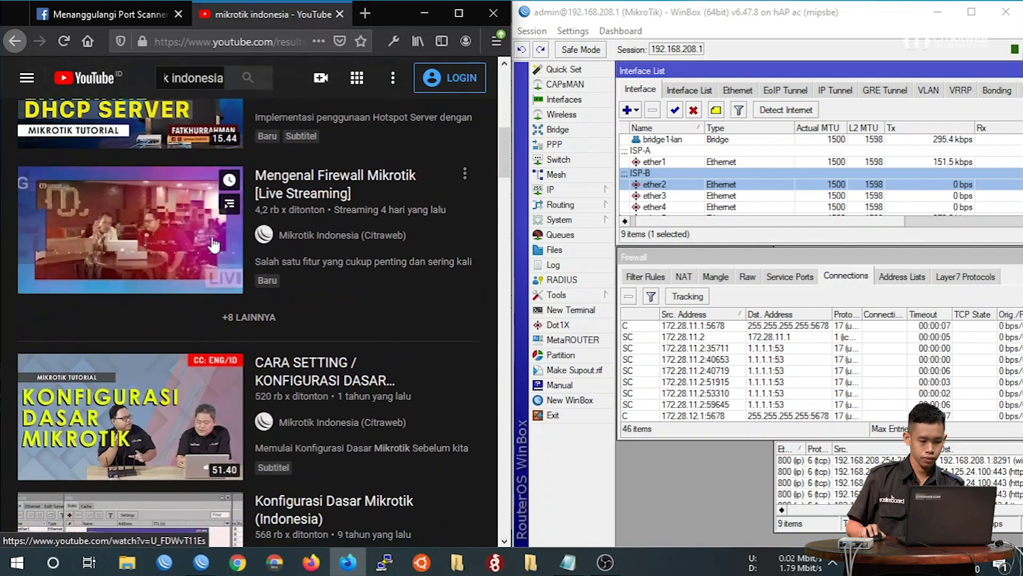
left_click(160, 191)
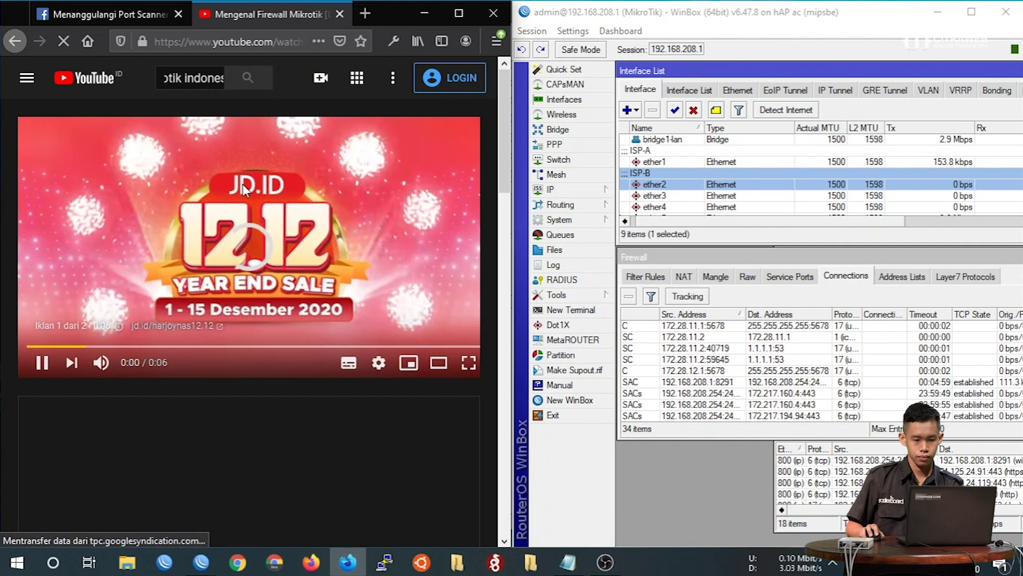
- Check the traffic rates of the ISP-A interface ether1 during YouTube playback, dismissing the logged-out notice and skipping the ad
left_click_drag(849, 221, 874, 221)
left_click(890, 161)
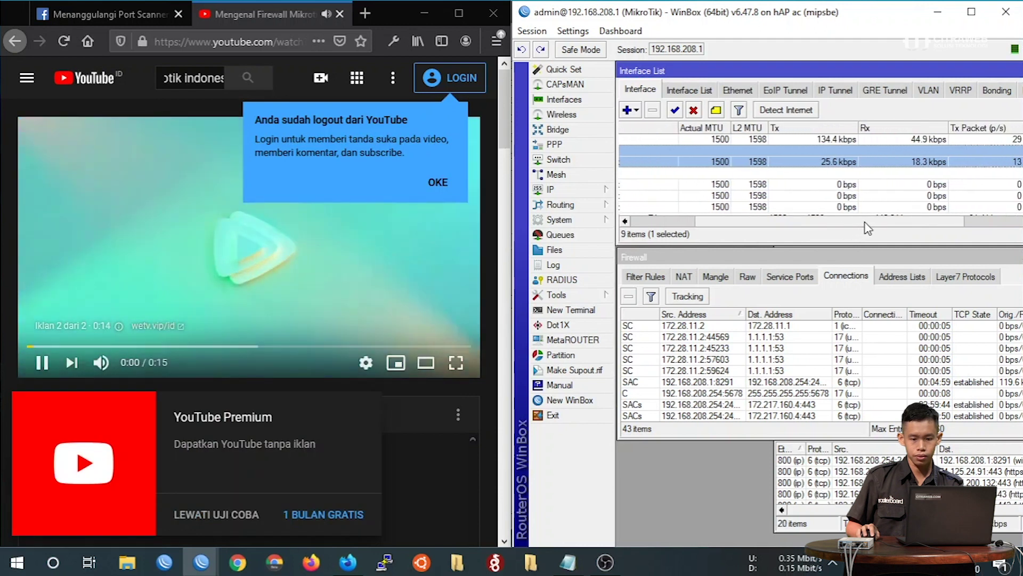
left_click_drag(838, 221, 759, 221)
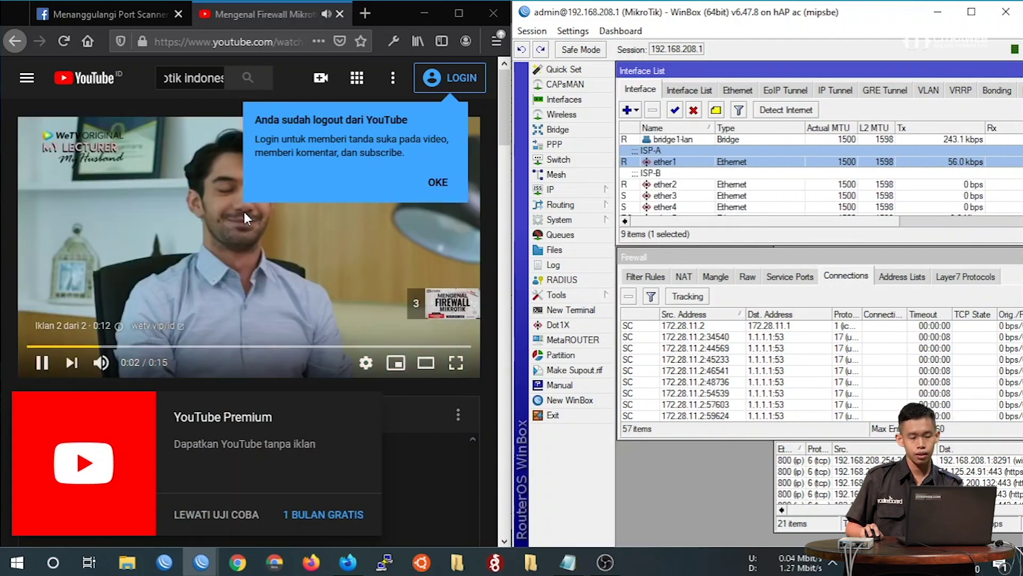
left_click(442, 190)
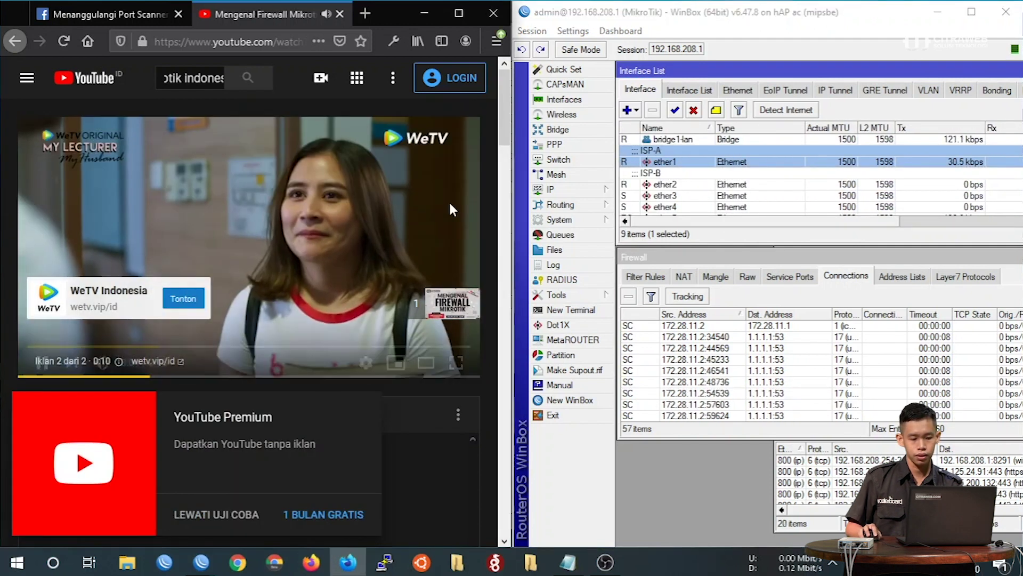
left_click(449, 303)
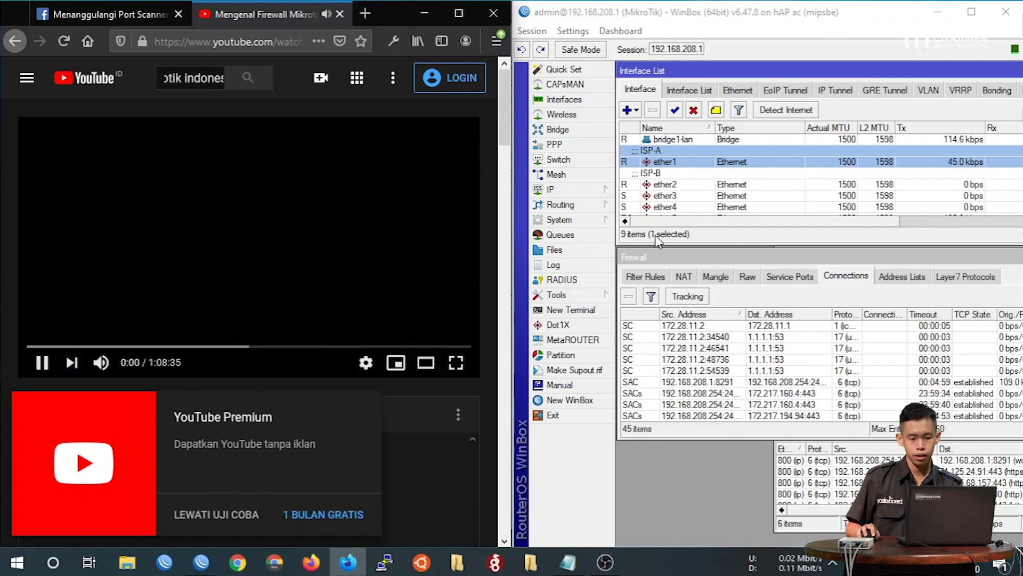
left_click_drag(705, 221, 746, 233)
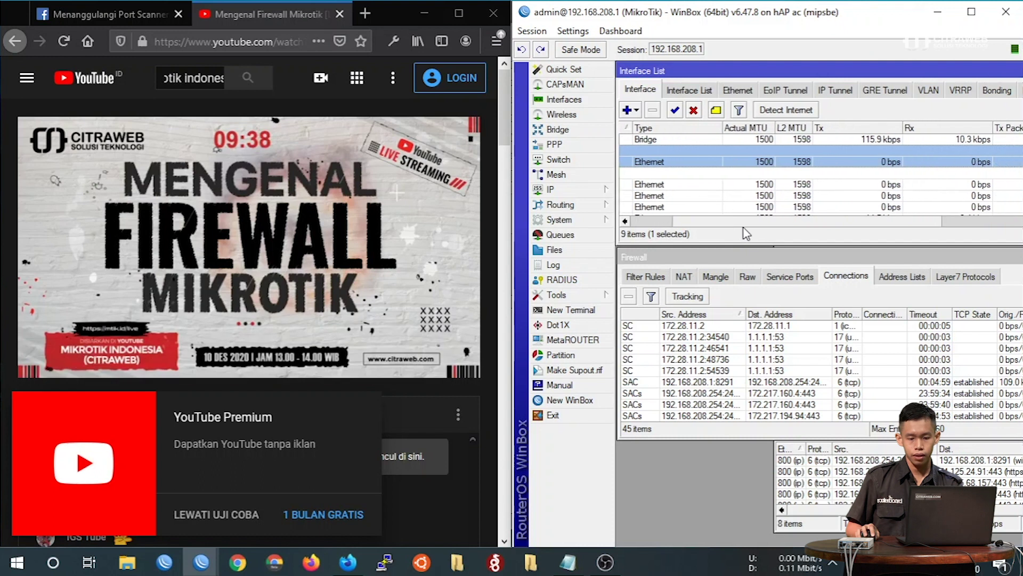
- Remove all tracked entries from the firewall's connections list
left_click(847, 277)
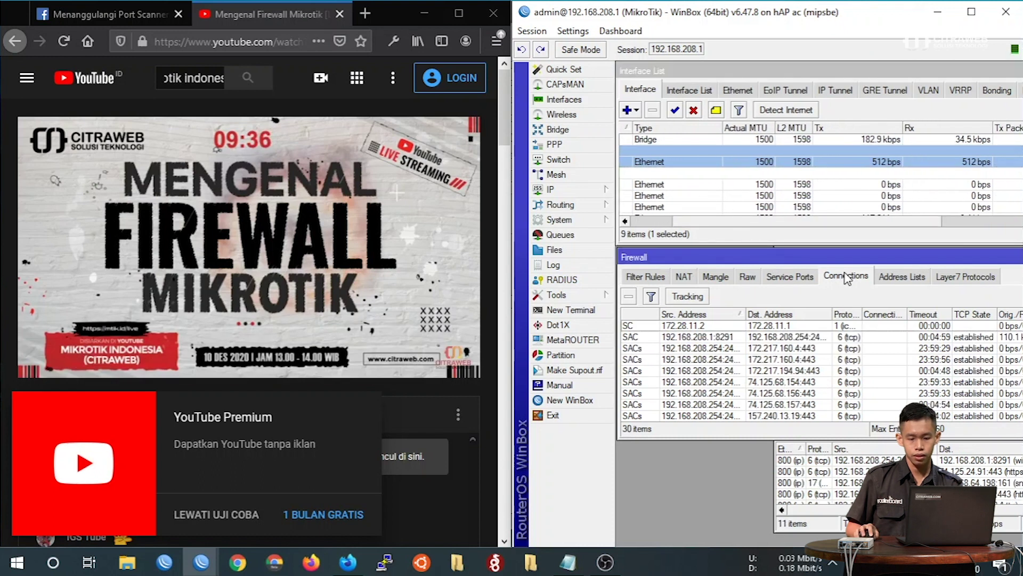
left_click(700, 359)
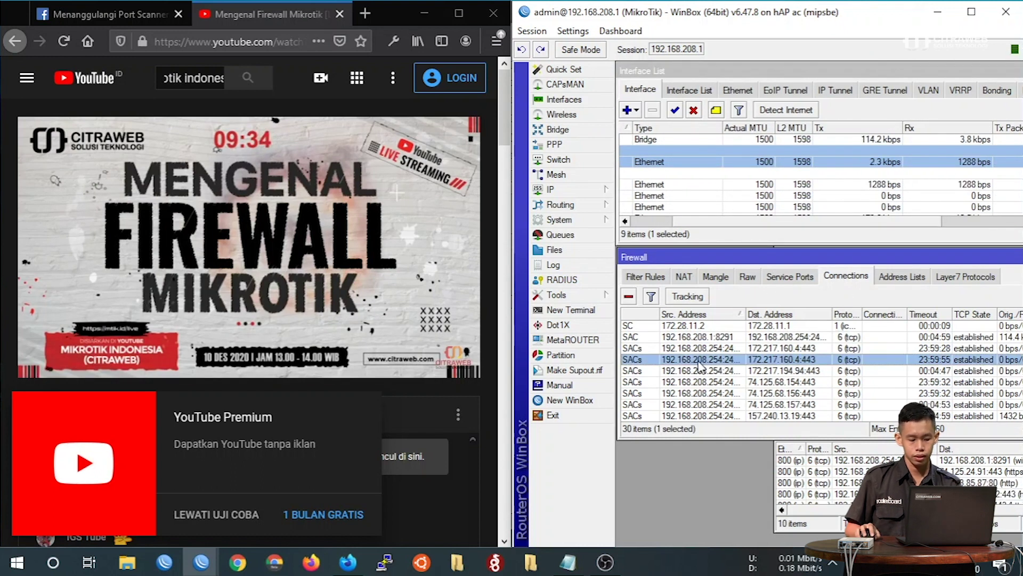
key("ctrl+a")
left_click(629, 298)
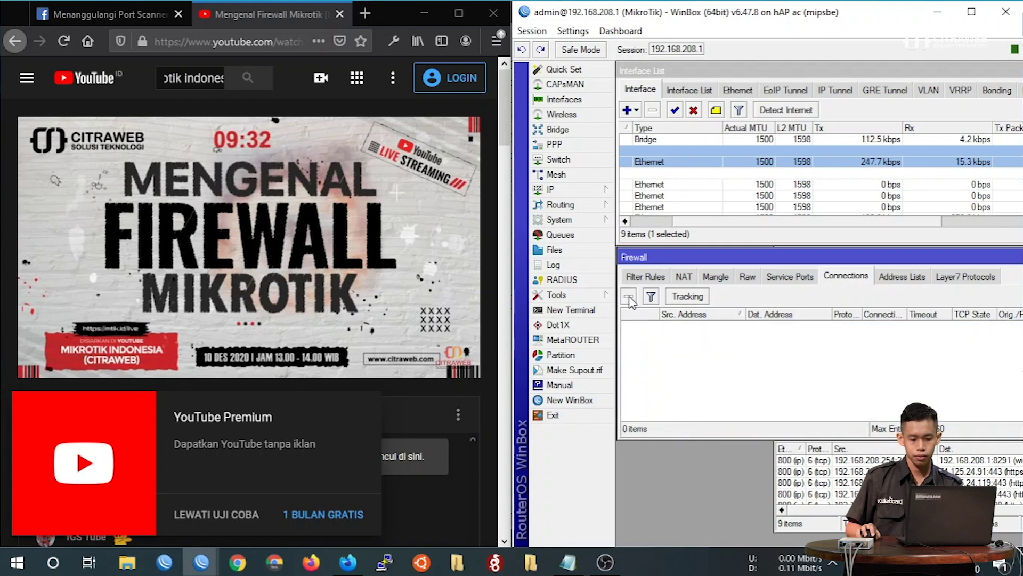
- Reload the Mengenal Firewall Mikrotik video in a fresh browser tab and close its old tab
left_click(210, 33)
left_click_drag(311, 37, 360, 17)
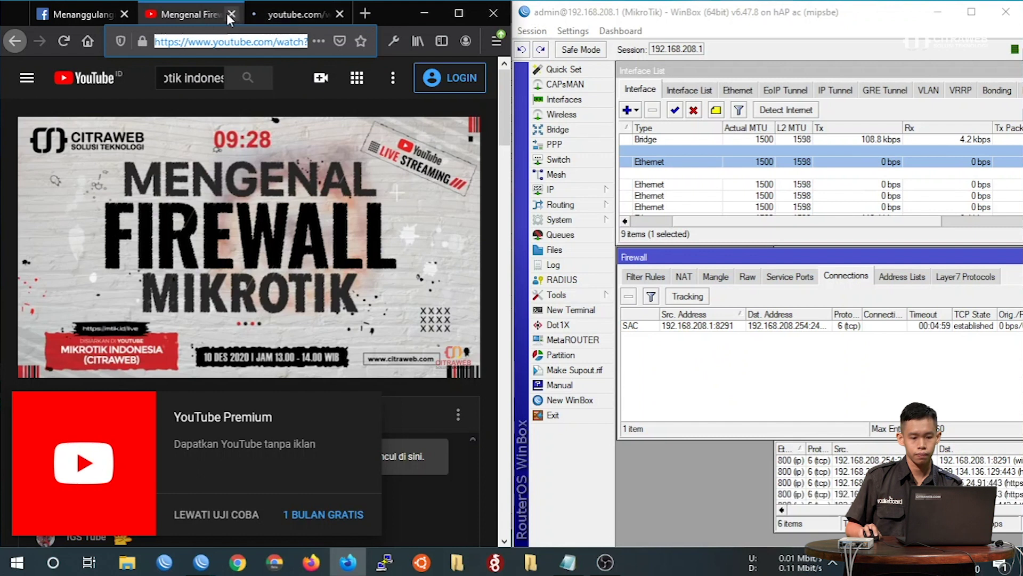
left_click(230, 15)
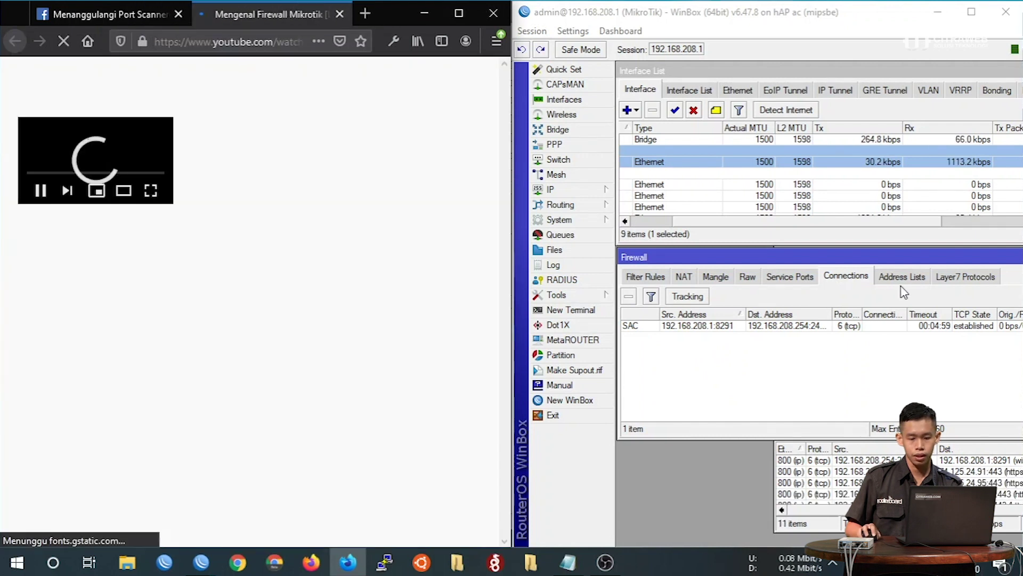
- Examine the dynamic youtube entries in the firewall address list
left_click(901, 276)
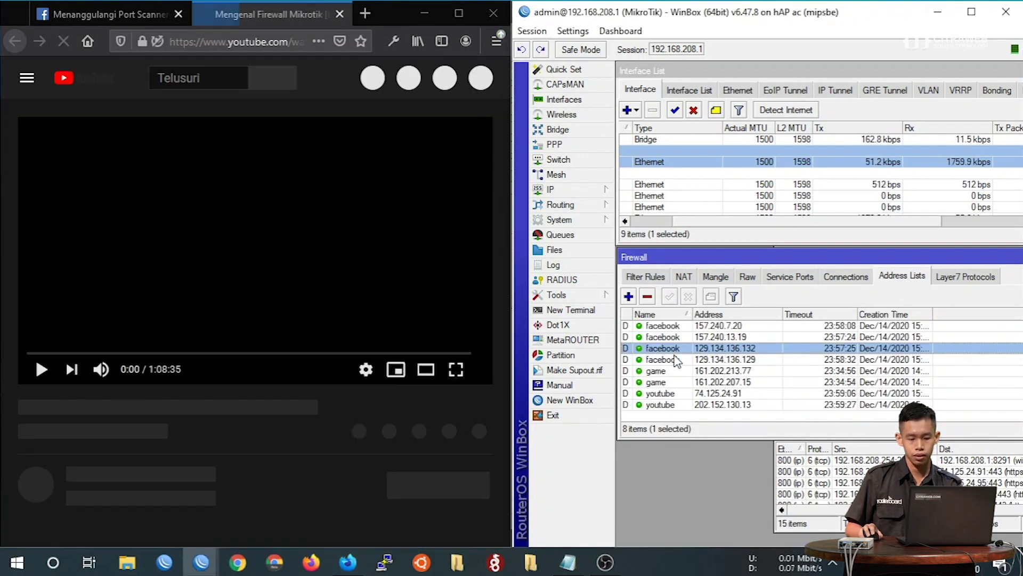
left_click(694, 396)
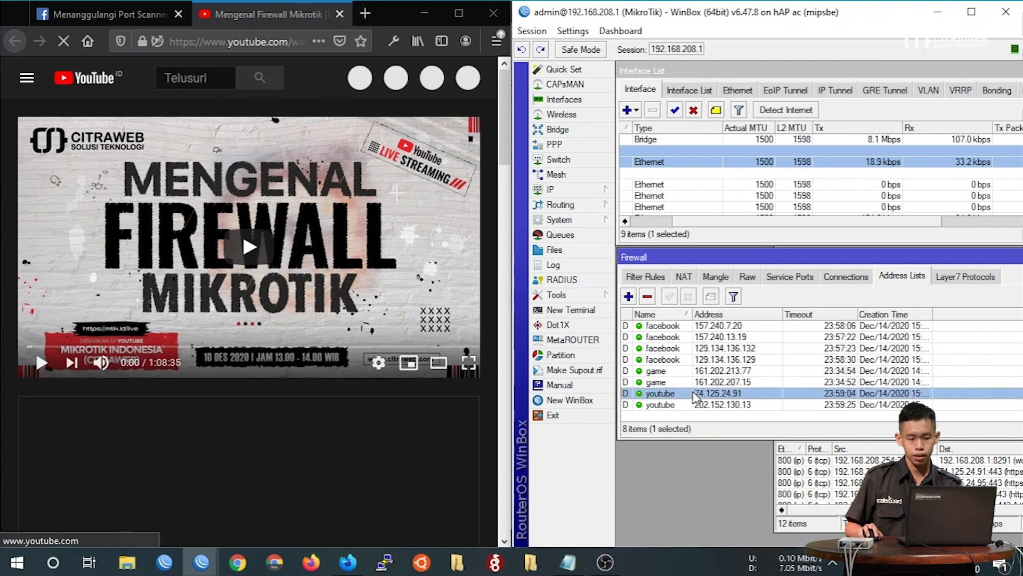
left_click(732, 405)
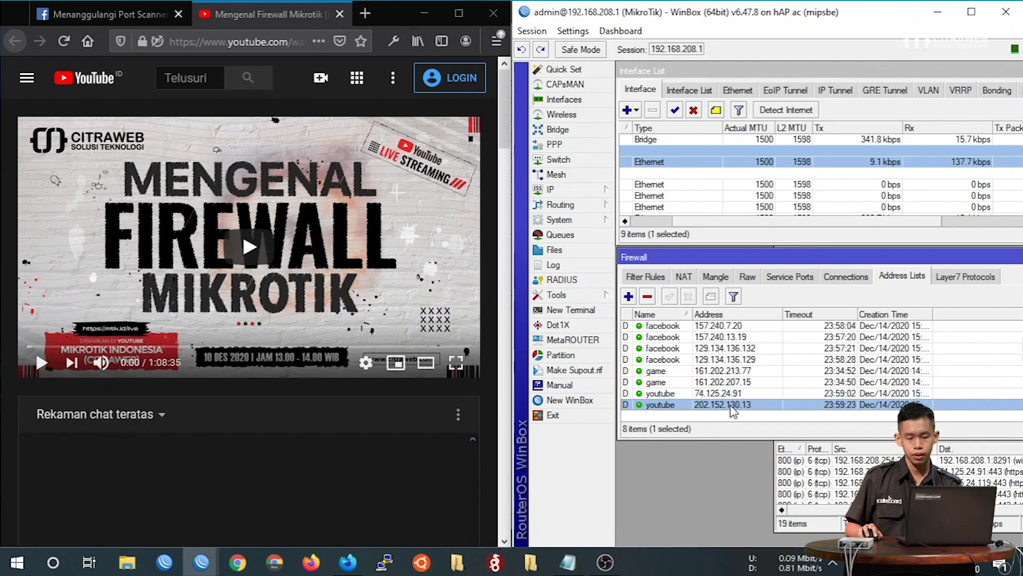